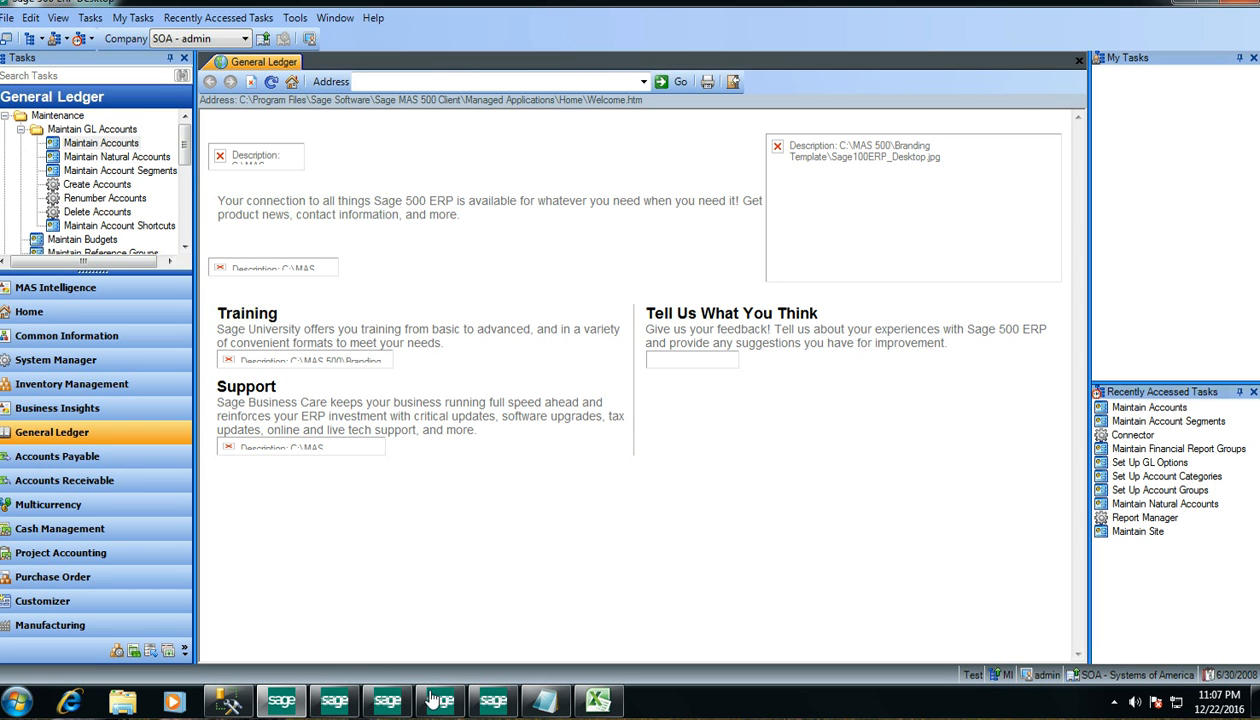
# Step: Review account 4100-10-00-NE in Maintain Accounts and natural account 4000 in Maintain Natural Accounts
pyautogui.moveTo(443, 701)
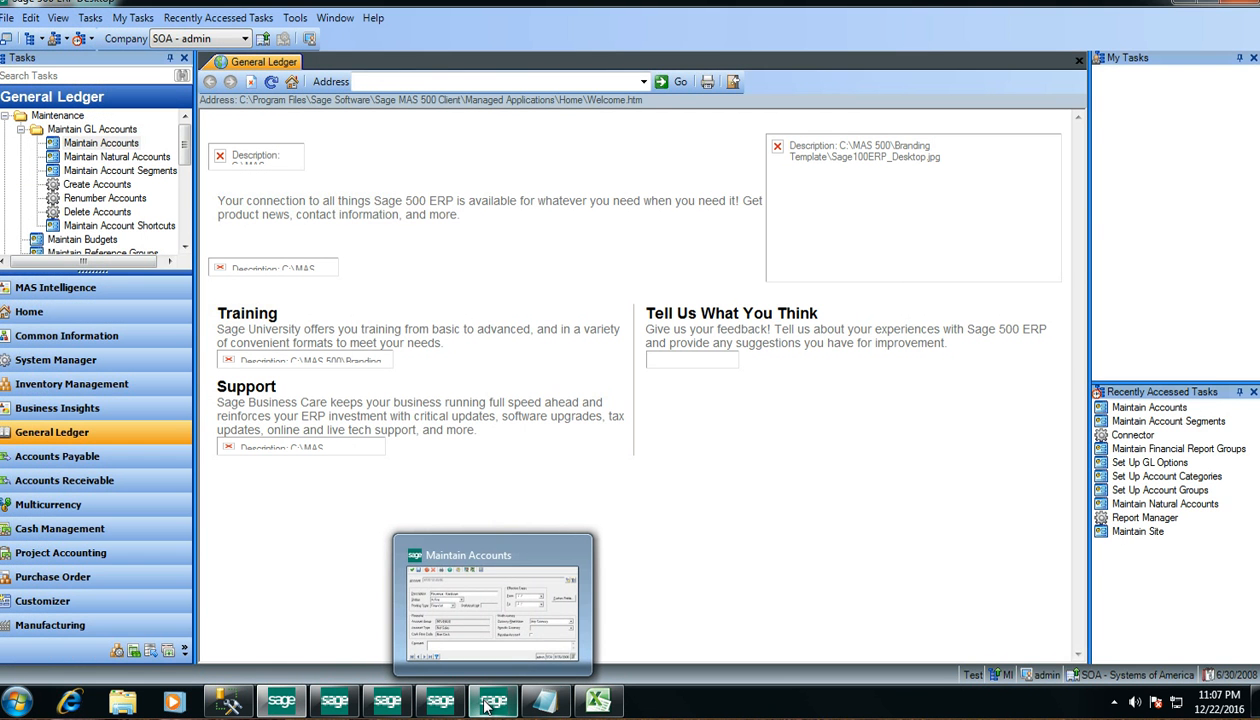
pyautogui.click(487, 706)
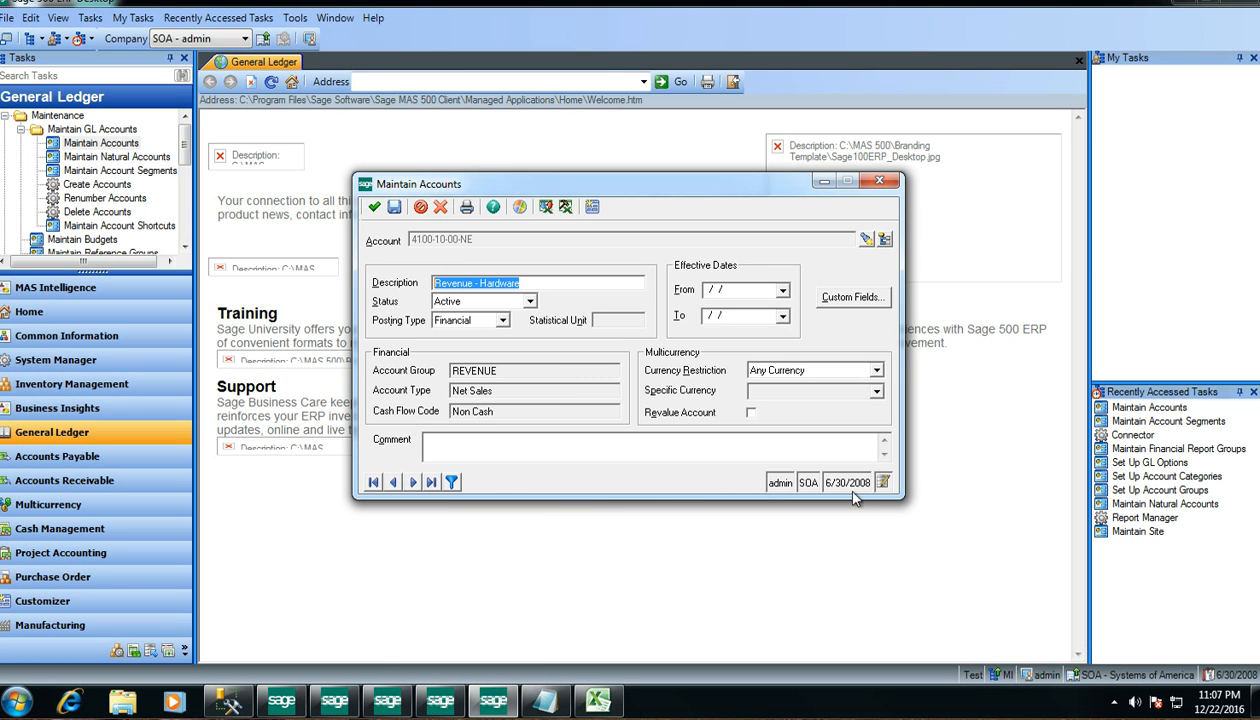
pyautogui.click(284, 701)
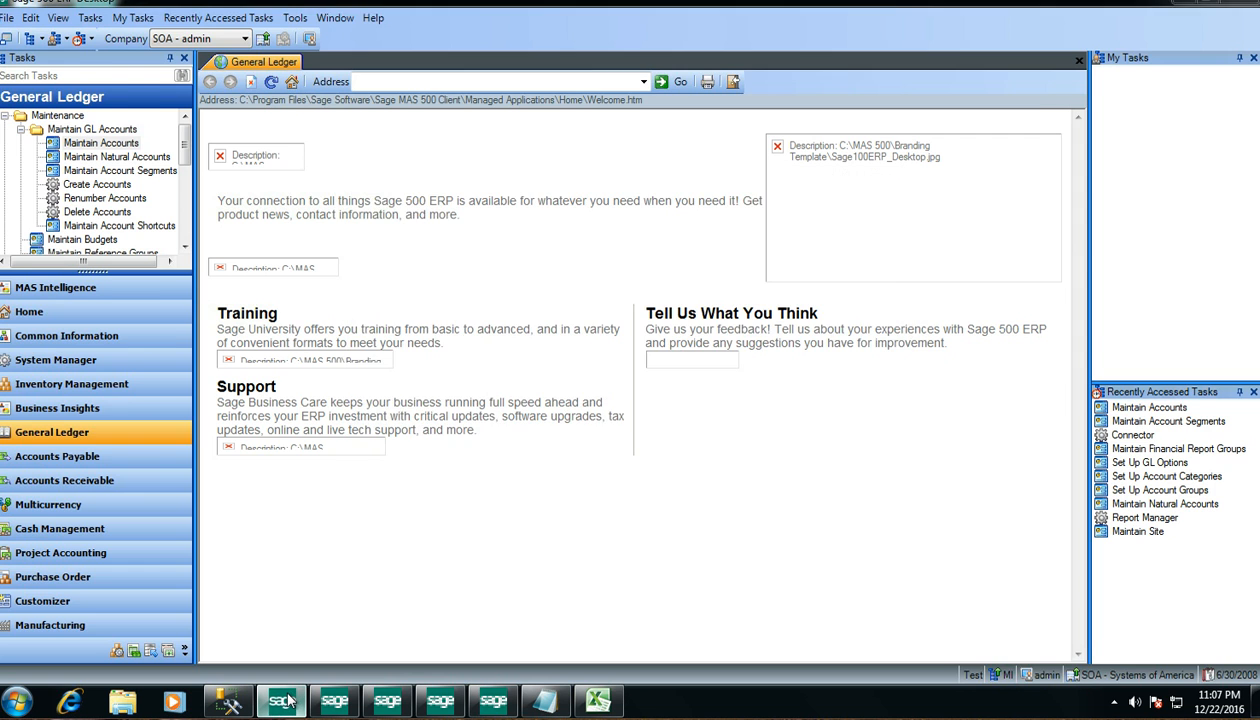
pyautogui.click(288, 701)
pyautogui.click(284, 706)
pyautogui.click(330, 703)
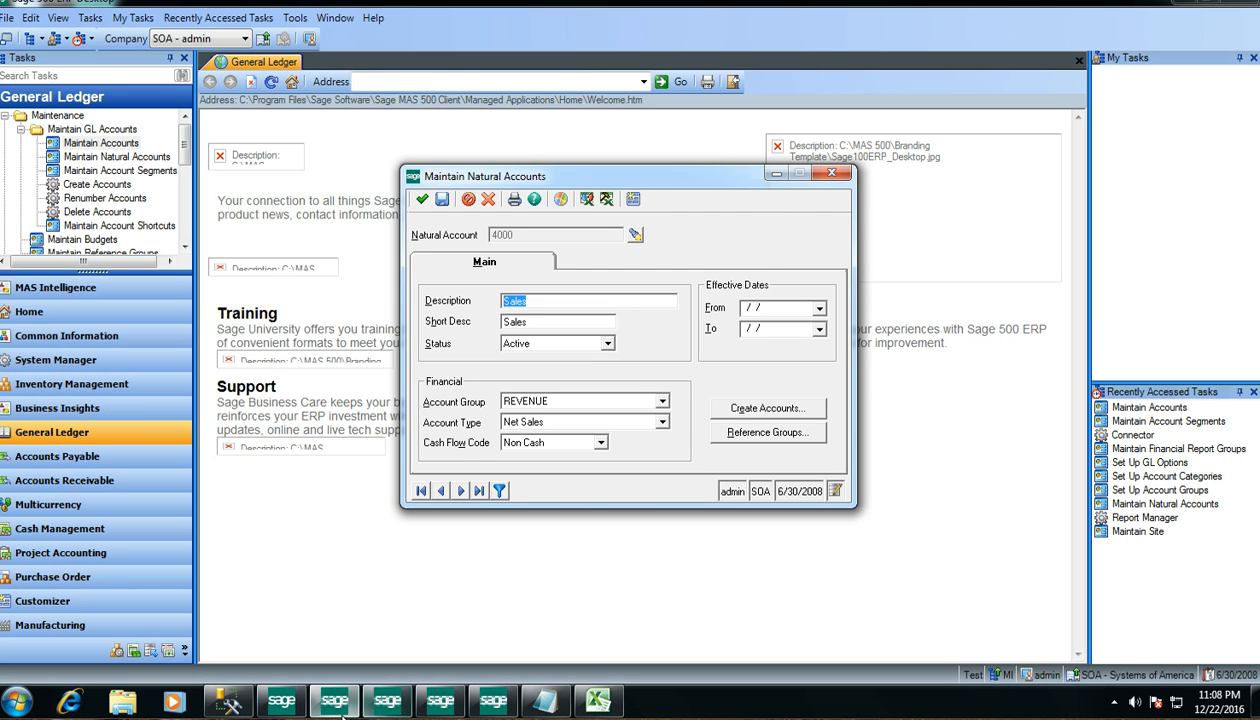
# Step: Review the OPER EXP group in Set Up Account Groups and list the available segments in Maintain Account Segments
pyautogui.click(388, 704)
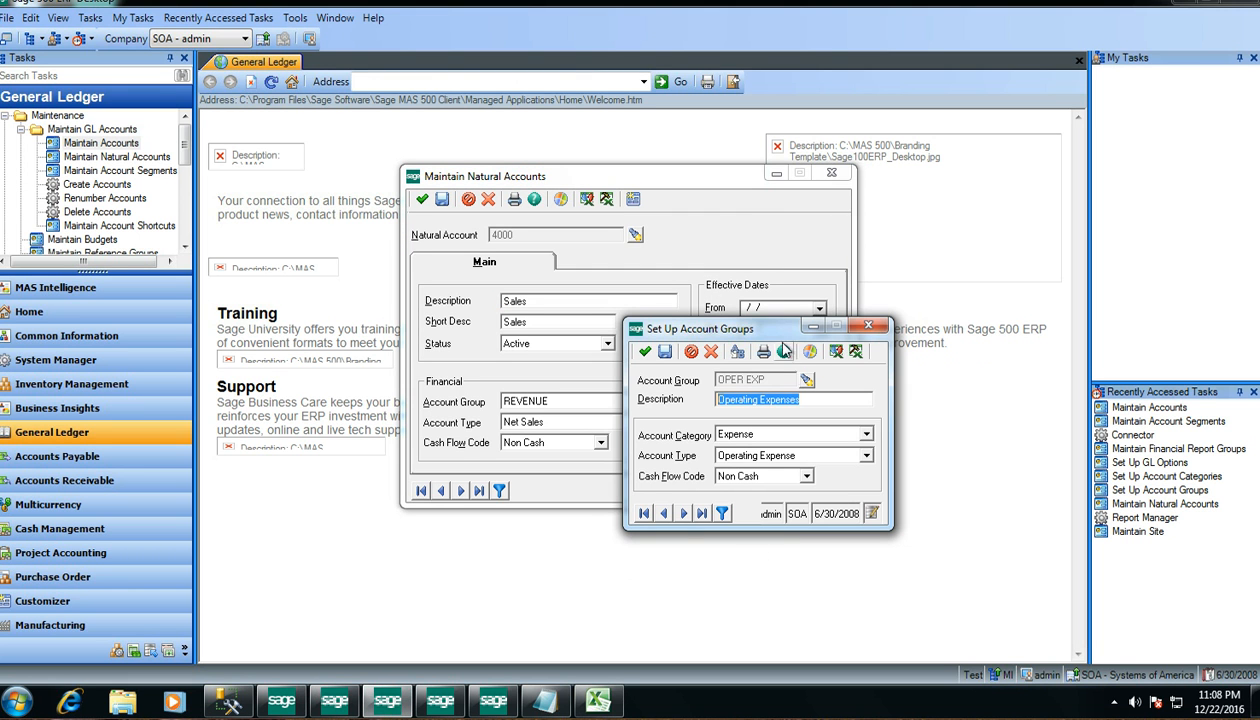
pyautogui.moveTo(757, 330); pyautogui.dragTo(788, 375)
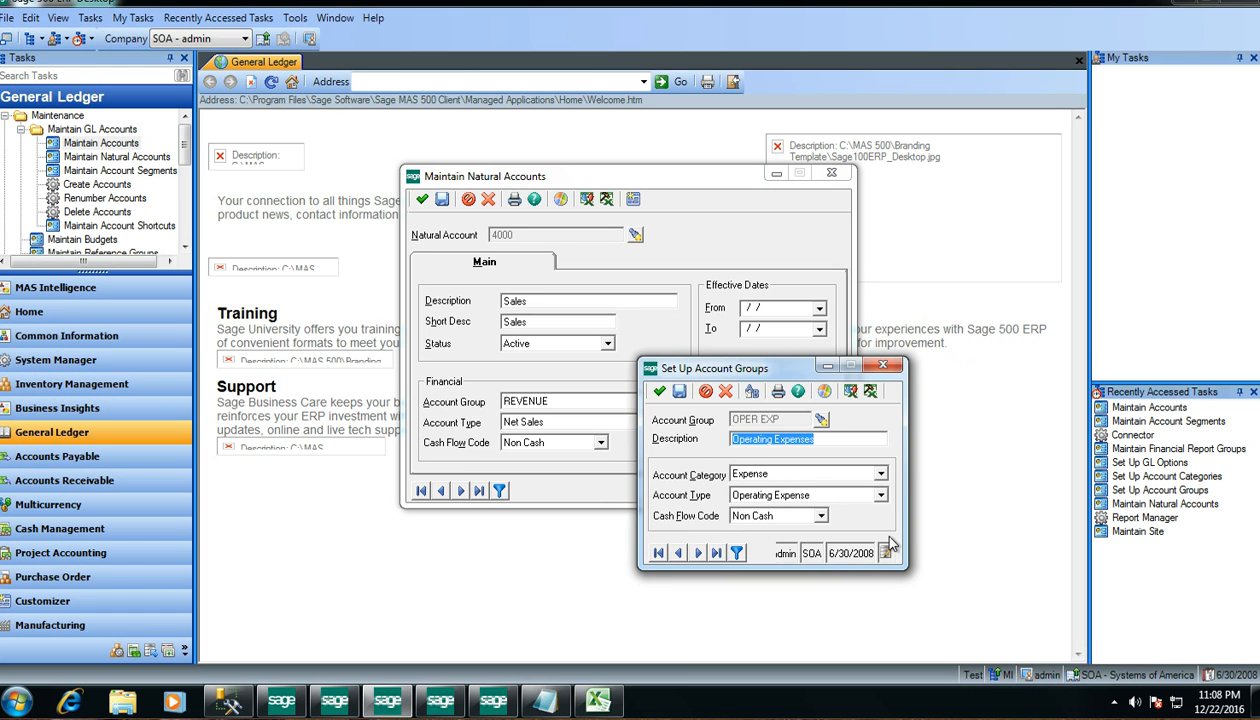
pyautogui.click(440, 702)
pyautogui.moveTo(687, 208); pyautogui.dragTo(710, 220)
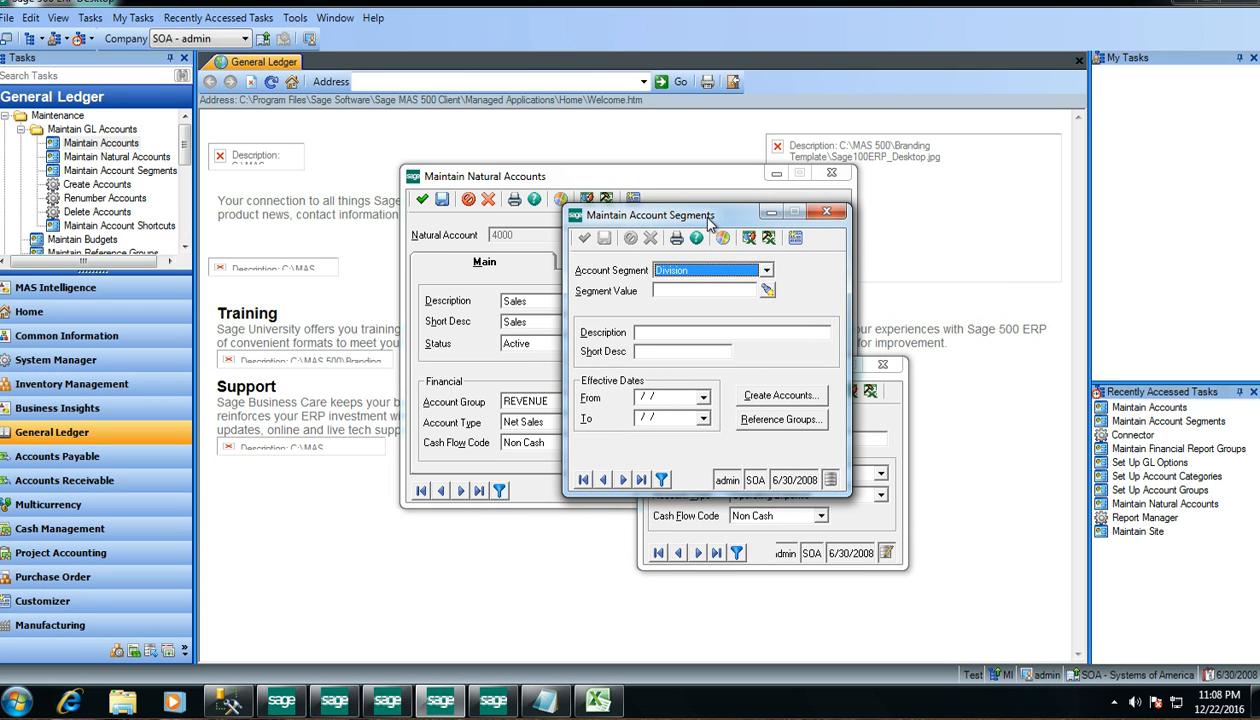
pyautogui.click(766, 270)
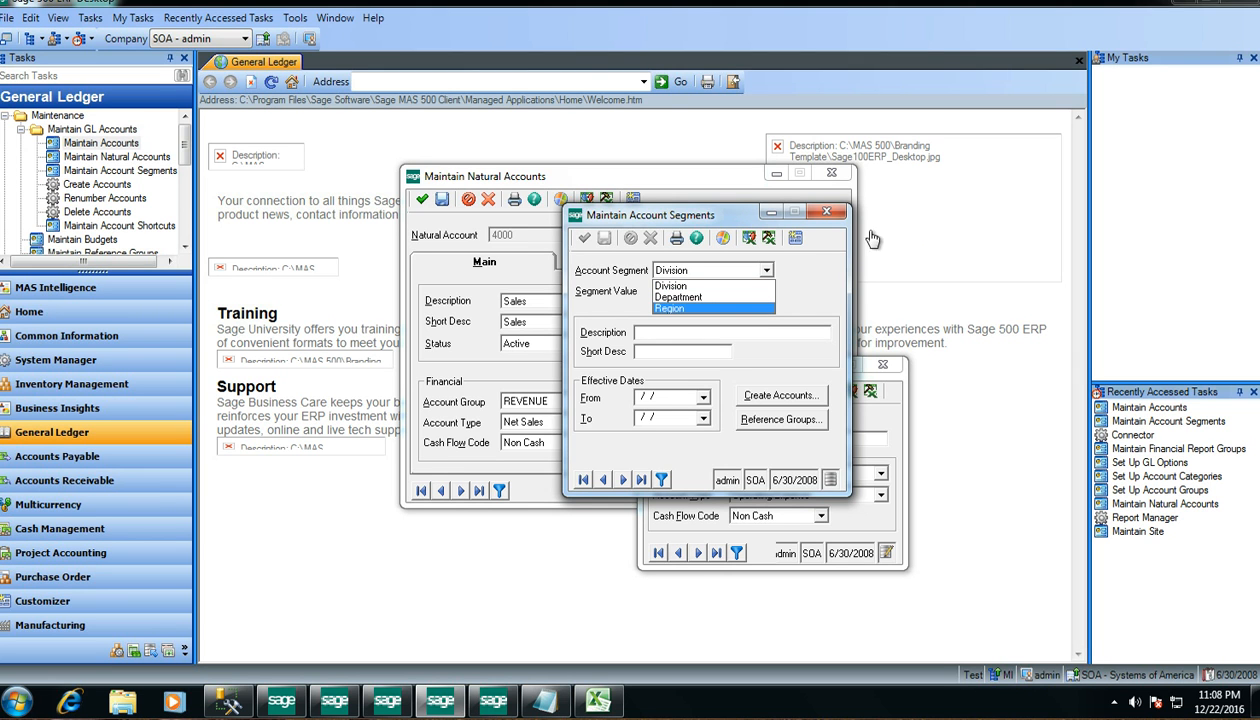
# Step: Close Sage 500 ERP with all its open maintenance windows, declining to continue running scripts, and switch to Excel
pyautogui.click(925, 229)
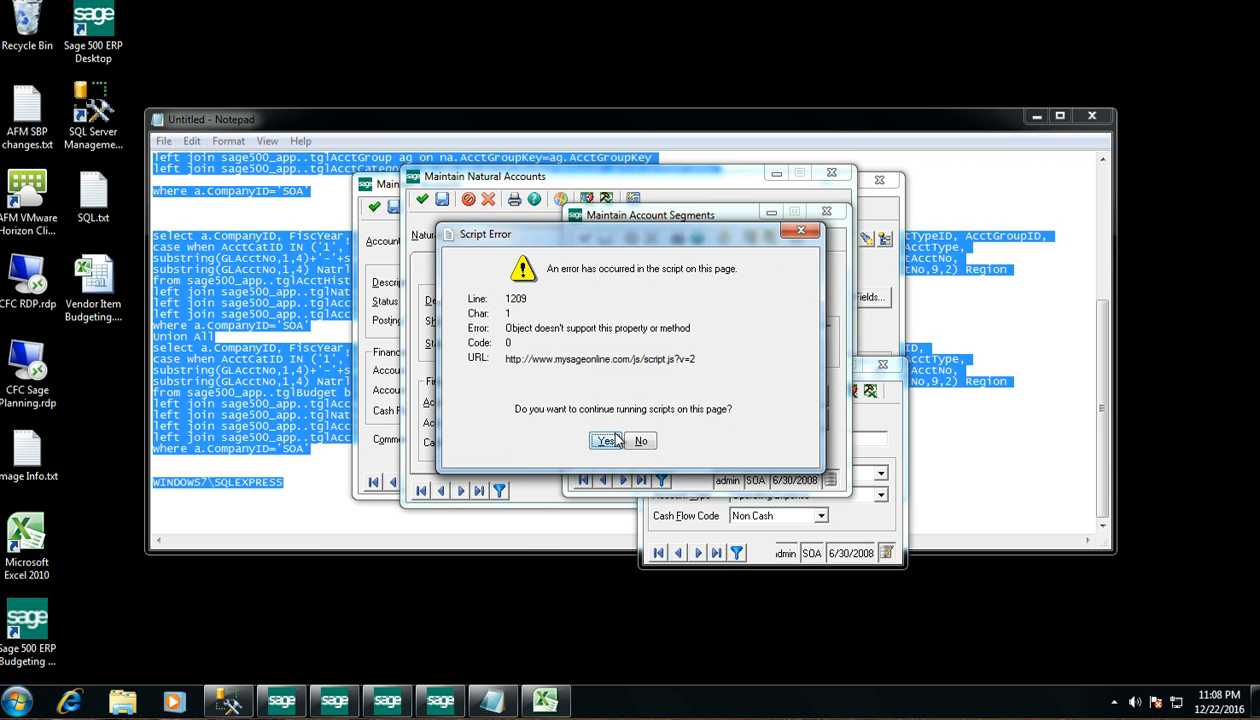
pyautogui.click(643, 441)
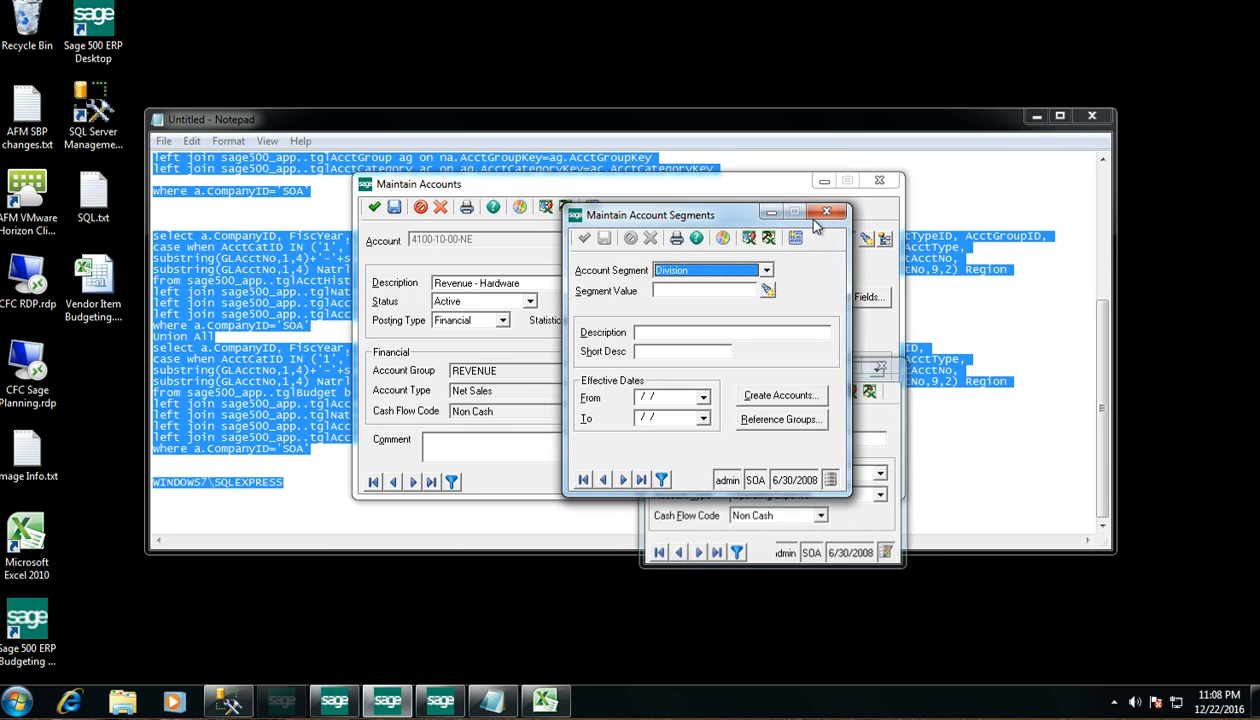
pyautogui.click(826, 212)
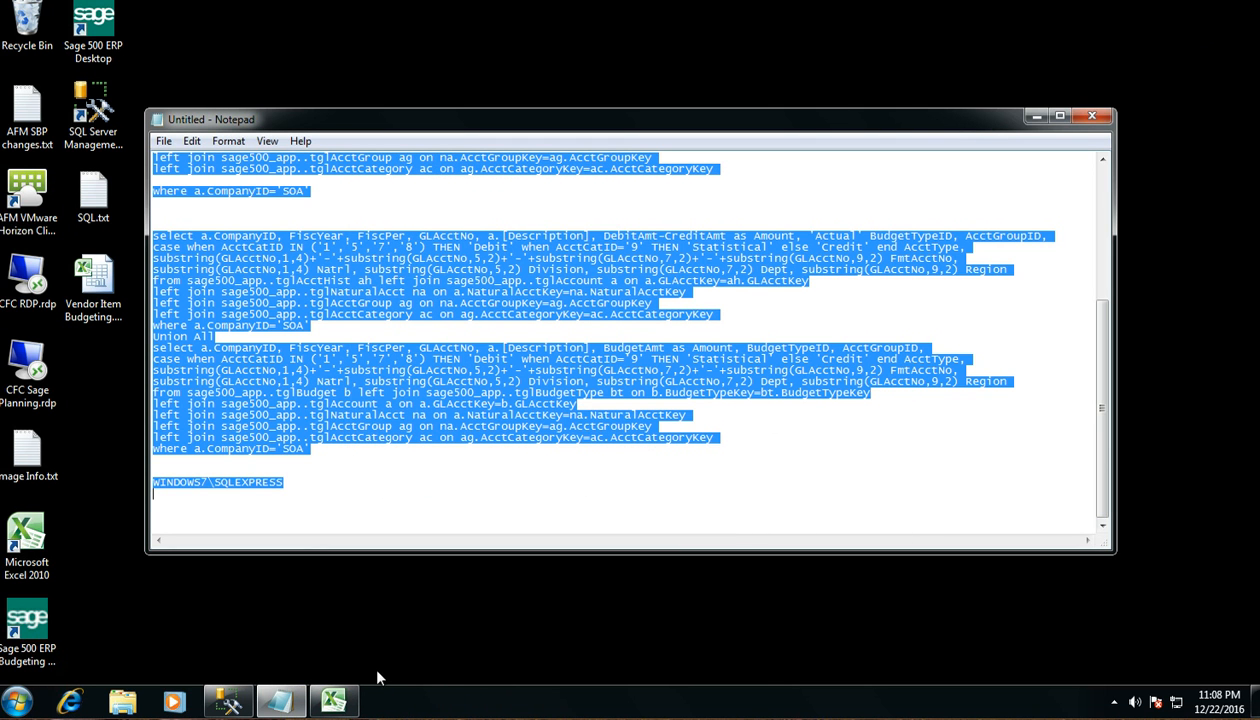
pyautogui.click(333, 700)
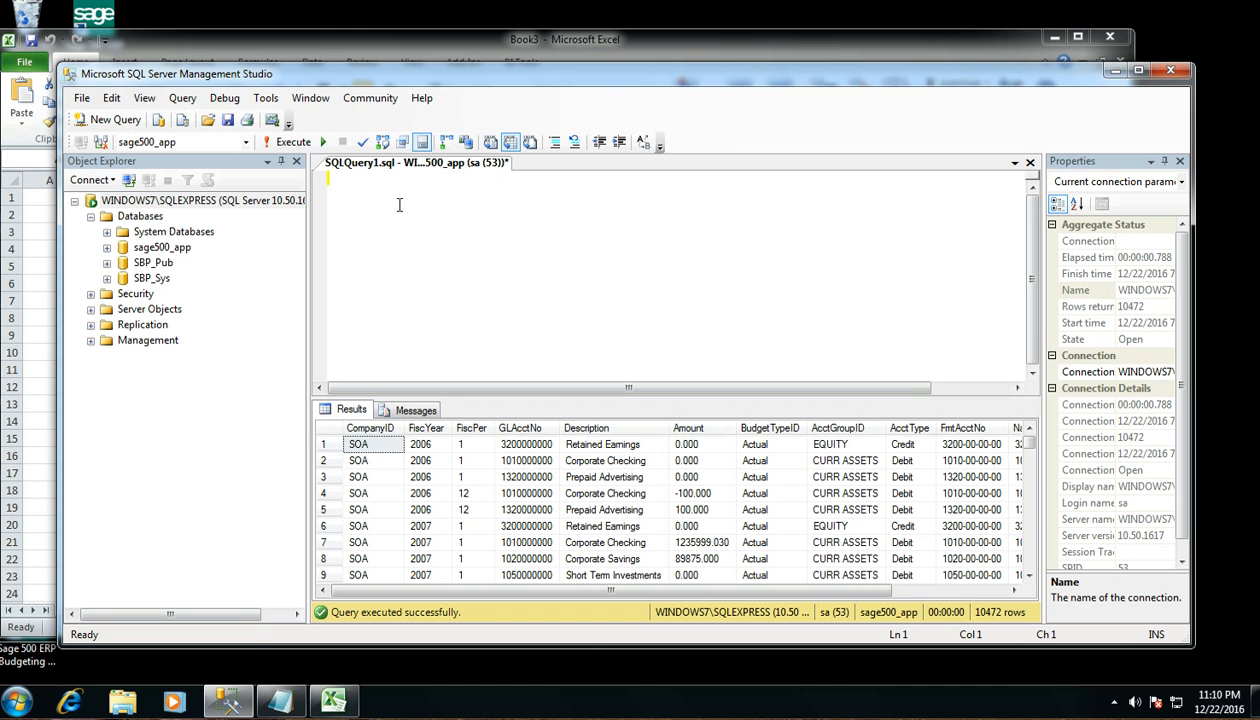
# Step: Copy "select * from tglAcctHist" from the Notepad notes into the SQL Server Management Studio query and execute it
pyautogui.click(280, 700)
pyautogui.scroll(7, 395, 269)
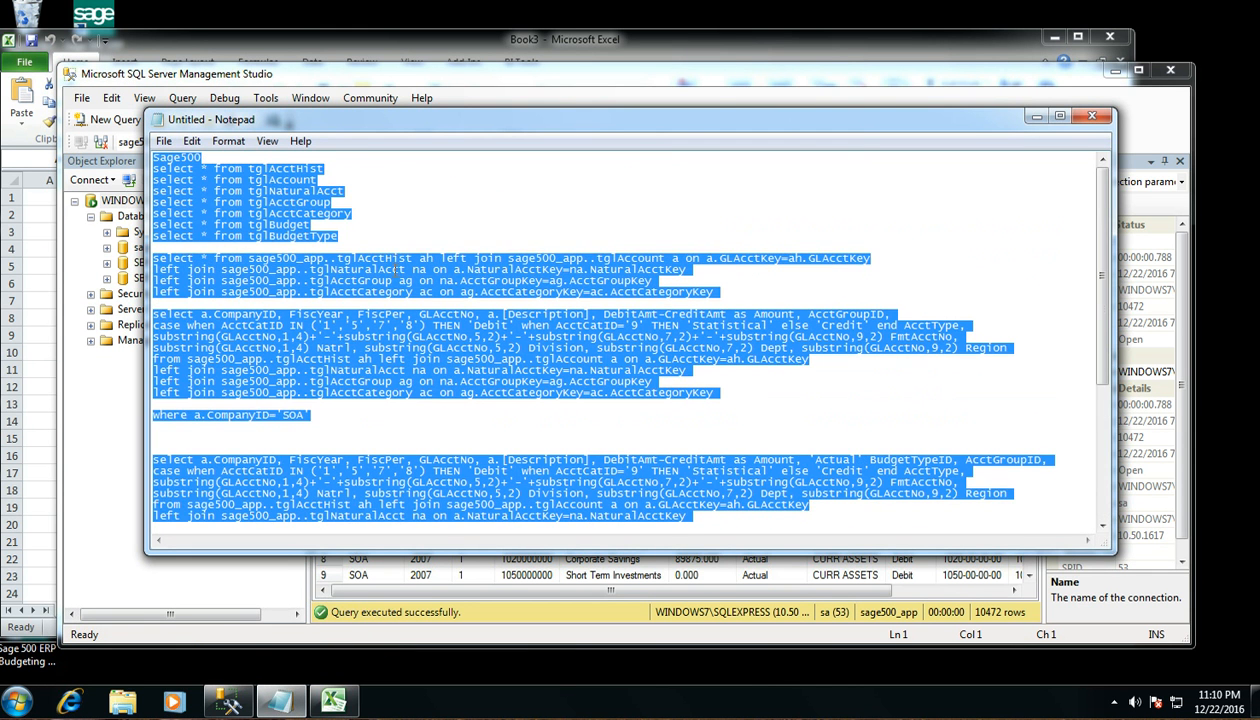
pyautogui.click(343, 168)
pyautogui.moveTo(347, 168); pyautogui.dragTo(152, 170)
pyautogui.hotkey('ctrl', 'c')
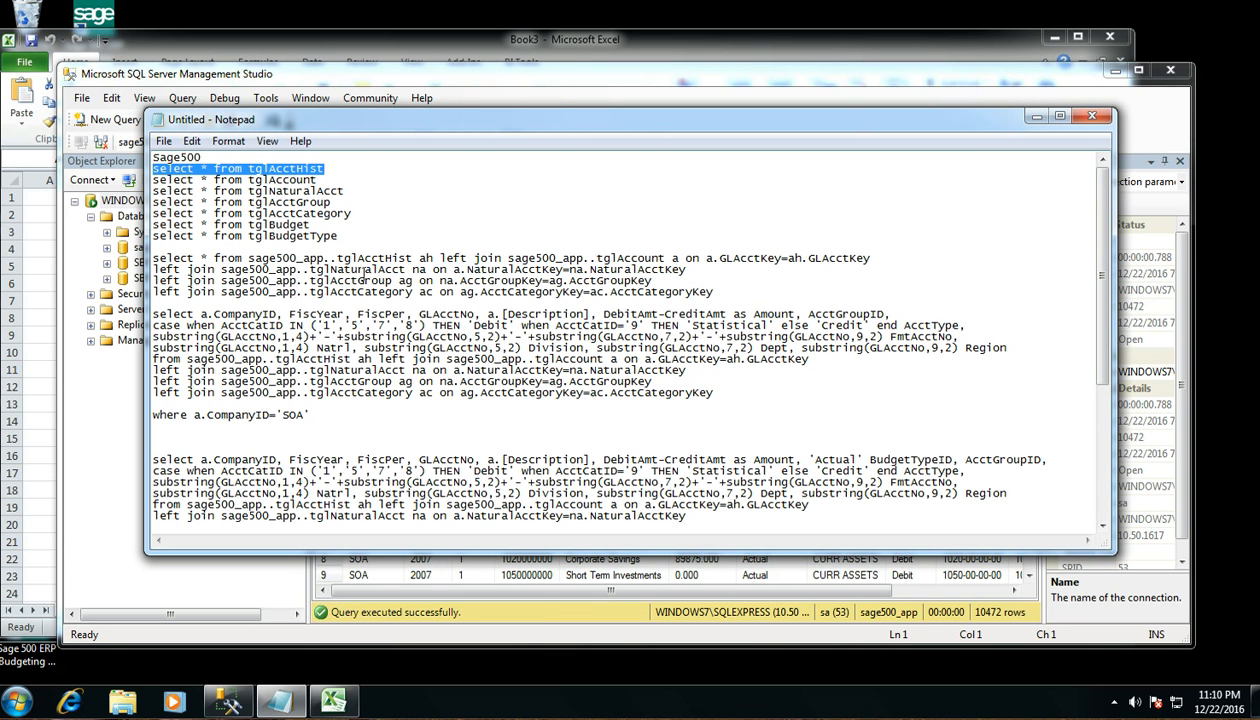
pyautogui.click(1036, 117)
pyautogui.click(435, 176)
pyautogui.hotkey('ctrl', 'v')
pyautogui.click(293, 143)
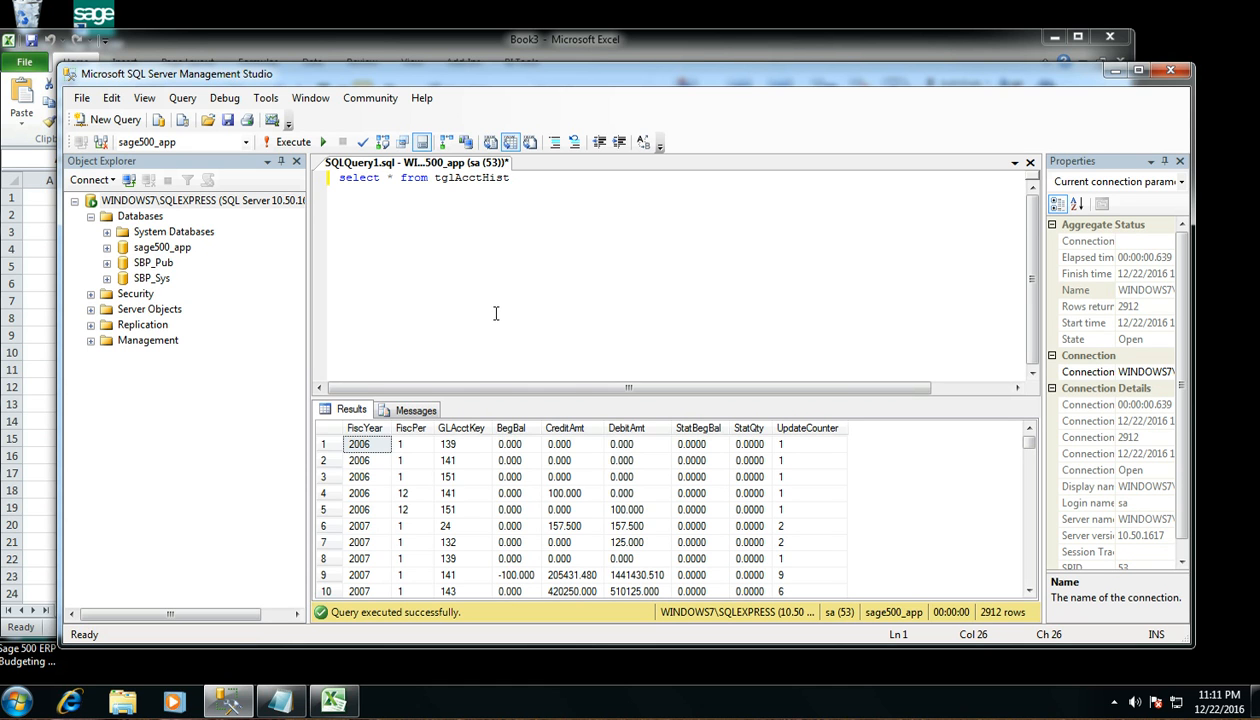
# Step: Replace the query with the five select statements from Notepad for tglAcctHist, tglAccount, tglNaturalAcct, tglAcctGroup and tglAcctCategory
pyautogui.moveTo(333, 700)
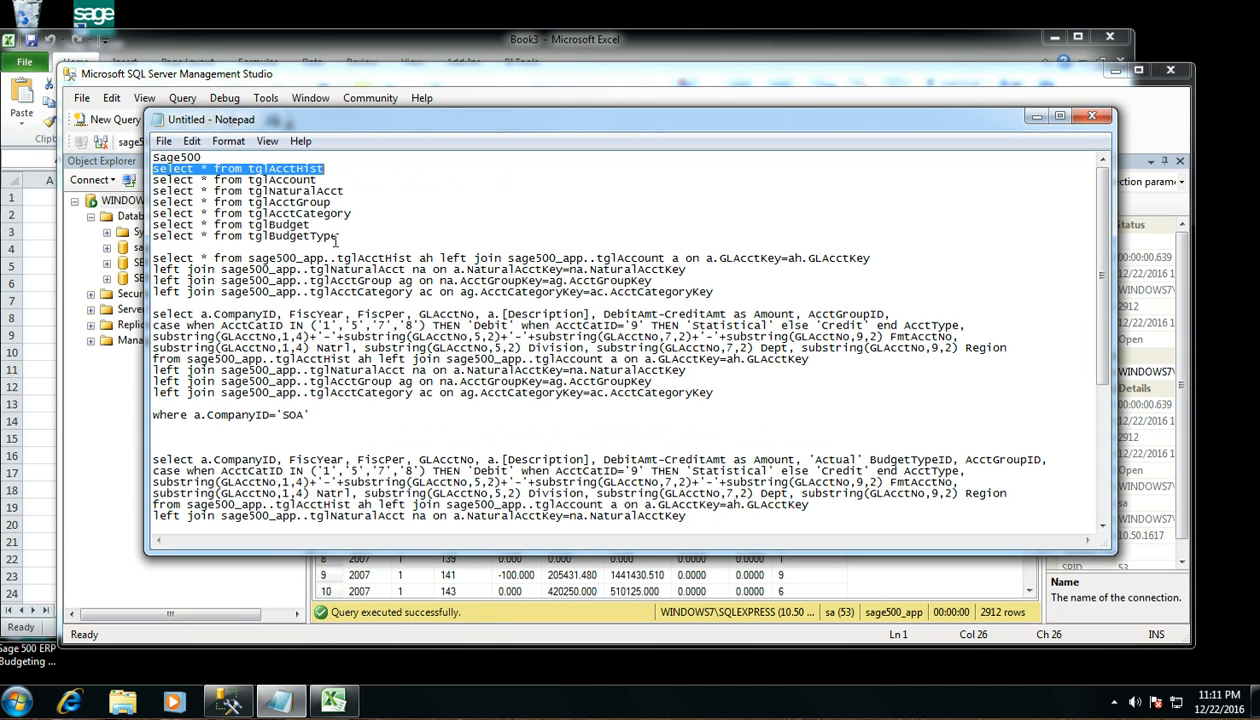
pyautogui.moveTo(338, 238); pyautogui.dragTo(141, 176)
pyautogui.click(359, 197)
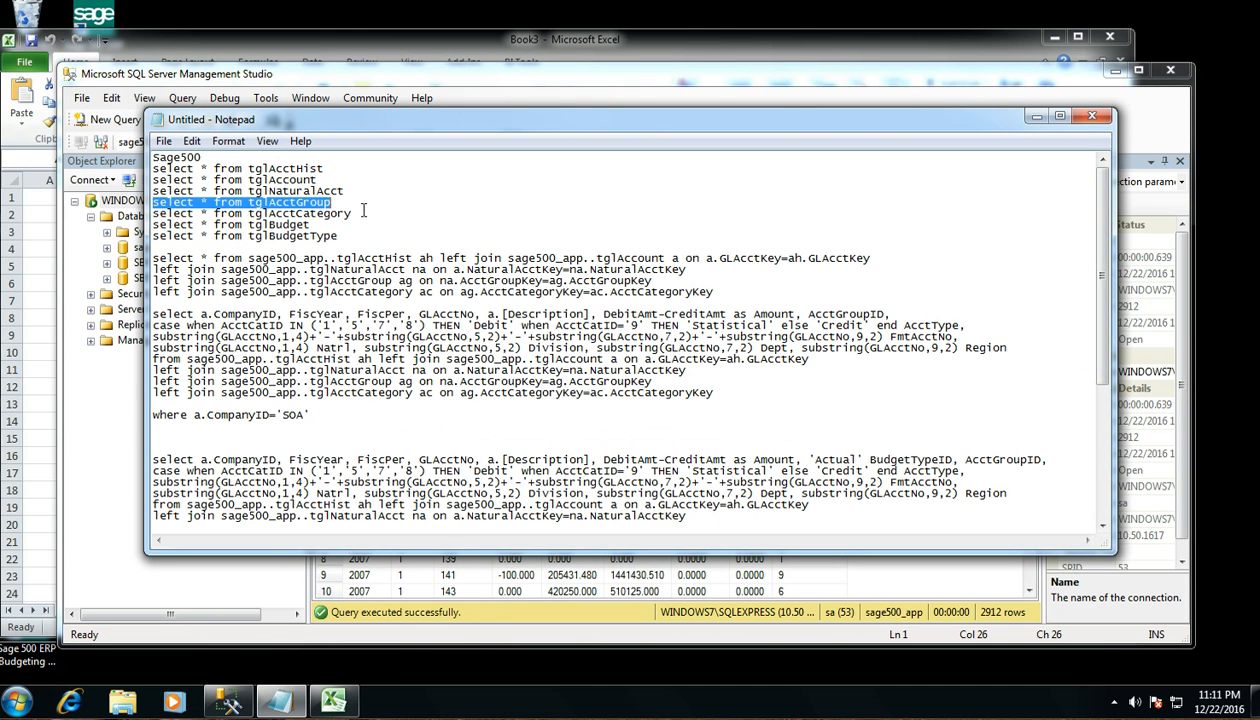
pyautogui.moveTo(352, 214); pyautogui.dragTo(147, 168)
pyautogui.hotkey('ctrl', 'c')
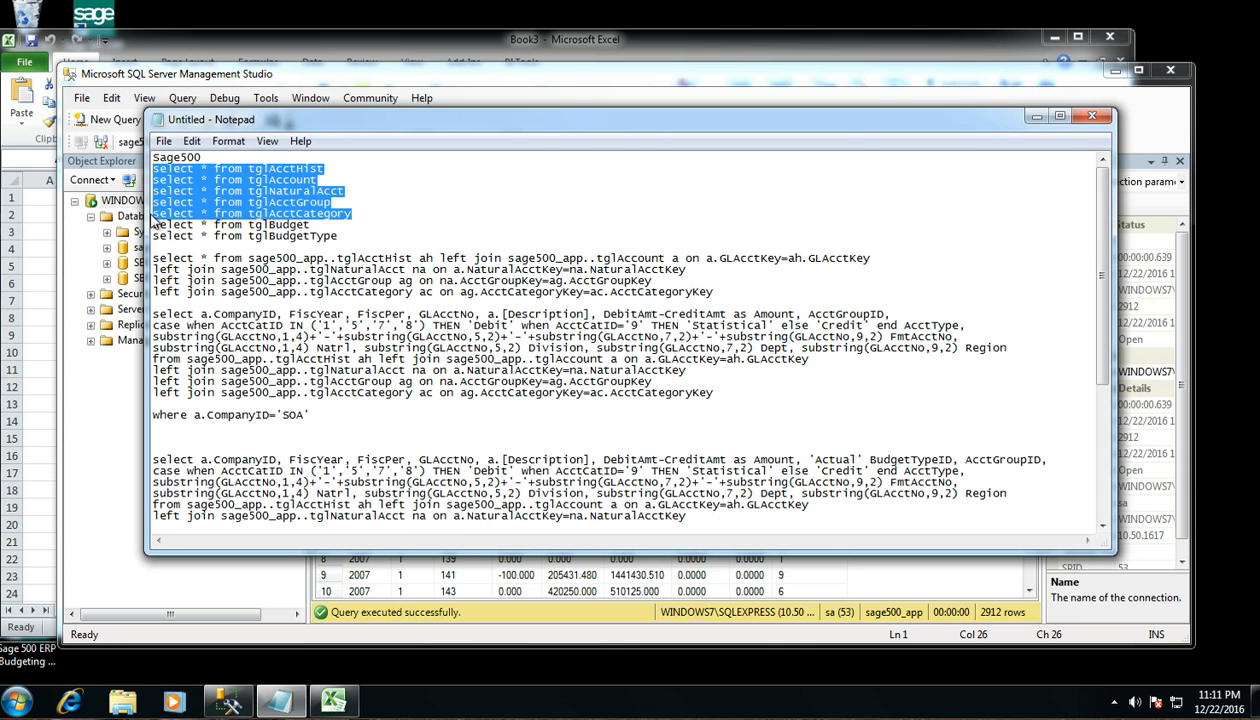
pyautogui.click(1036, 116)
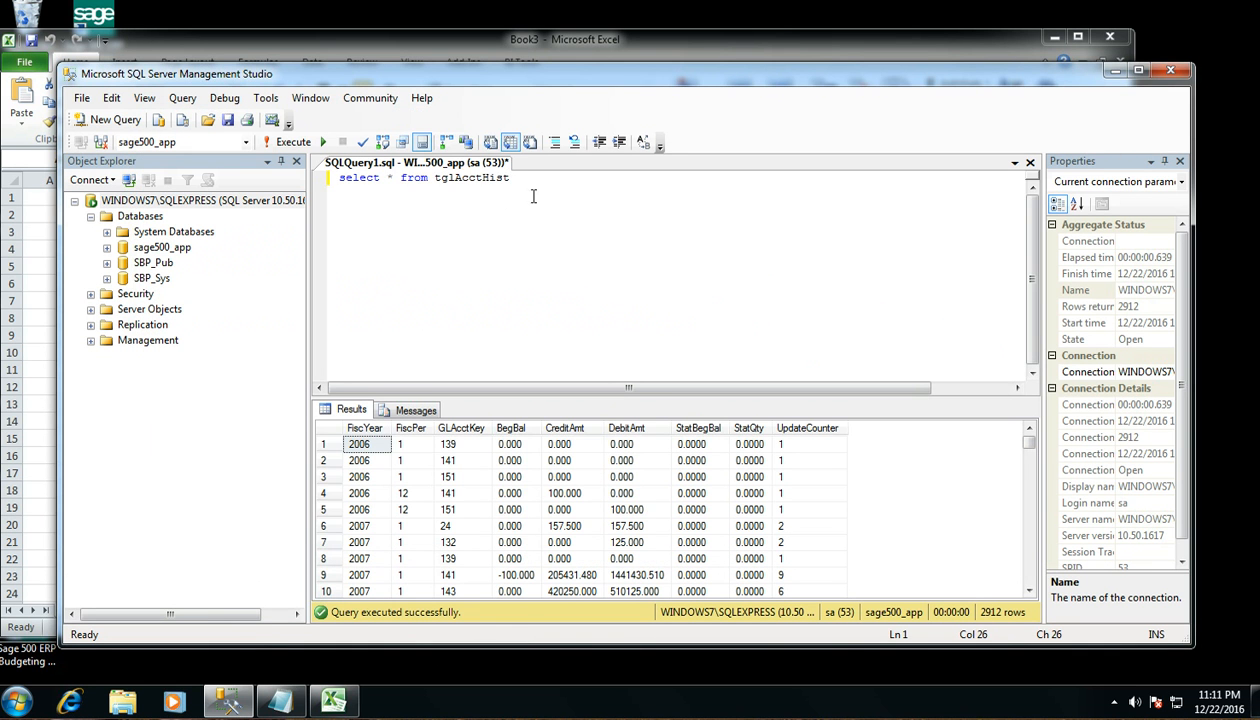
pyautogui.hotkey('ctrl', 'shift', 'Left')
pyautogui.hotkey('ctrl', 'shift', 'Left')
pyautogui.hotkey('ctrl', 'shift', 'Left')
pyautogui.hotkey('ctrl', 'shift', 'Left')
pyautogui.hotkey('ctrl', 'v')
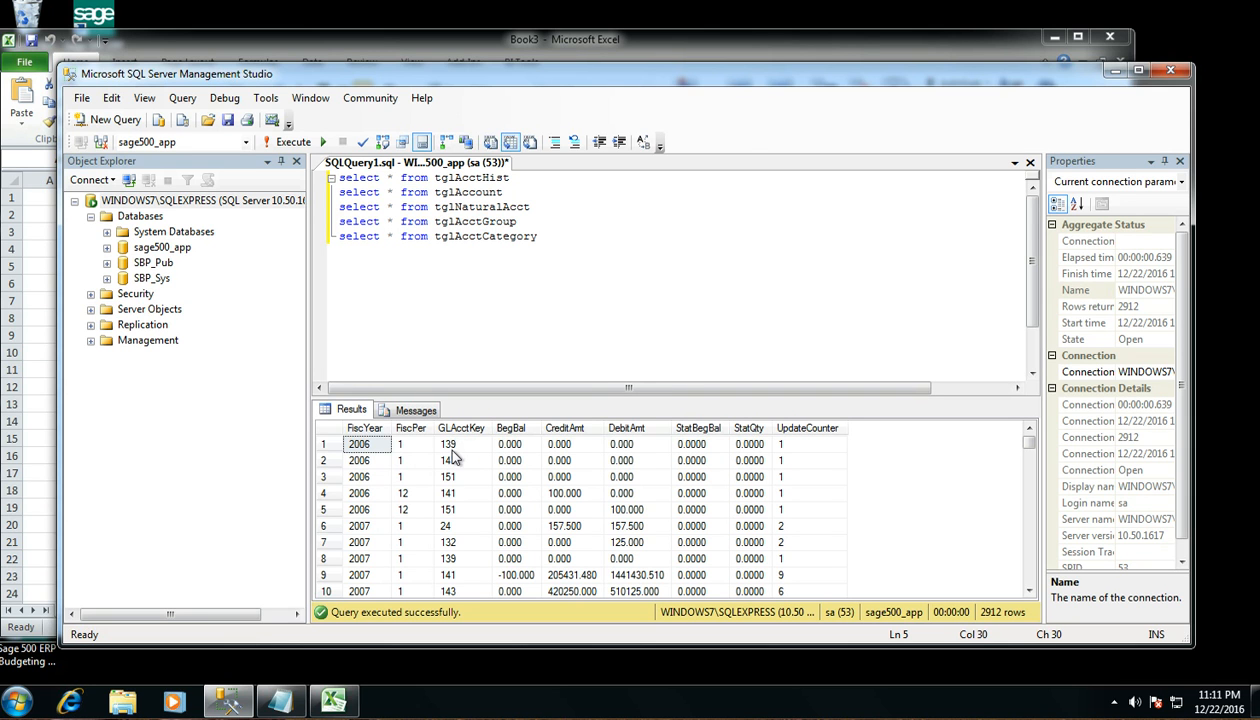
# Step: Execute only the tglAccount statement and examine its result columns, including GLAcctNo and NaturalAcctKey
pyautogui.moveTo(505, 192); pyautogui.dragTo(328, 192)
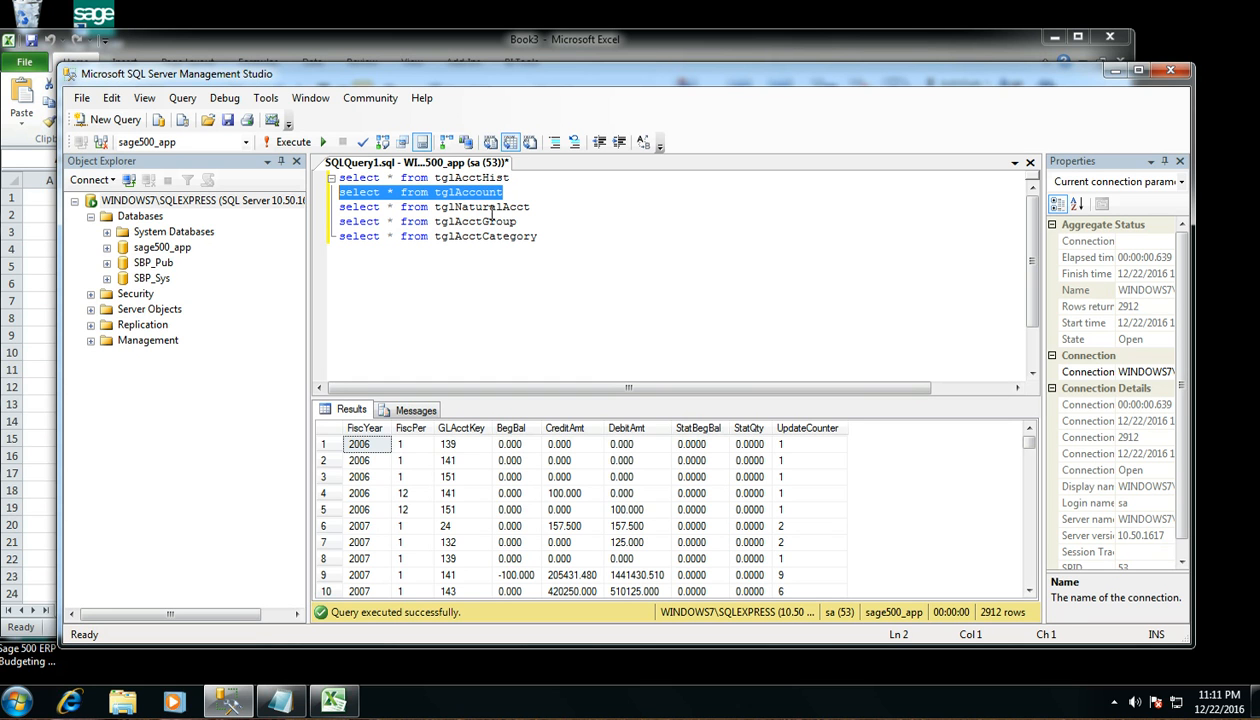
pyautogui.click(273, 146)
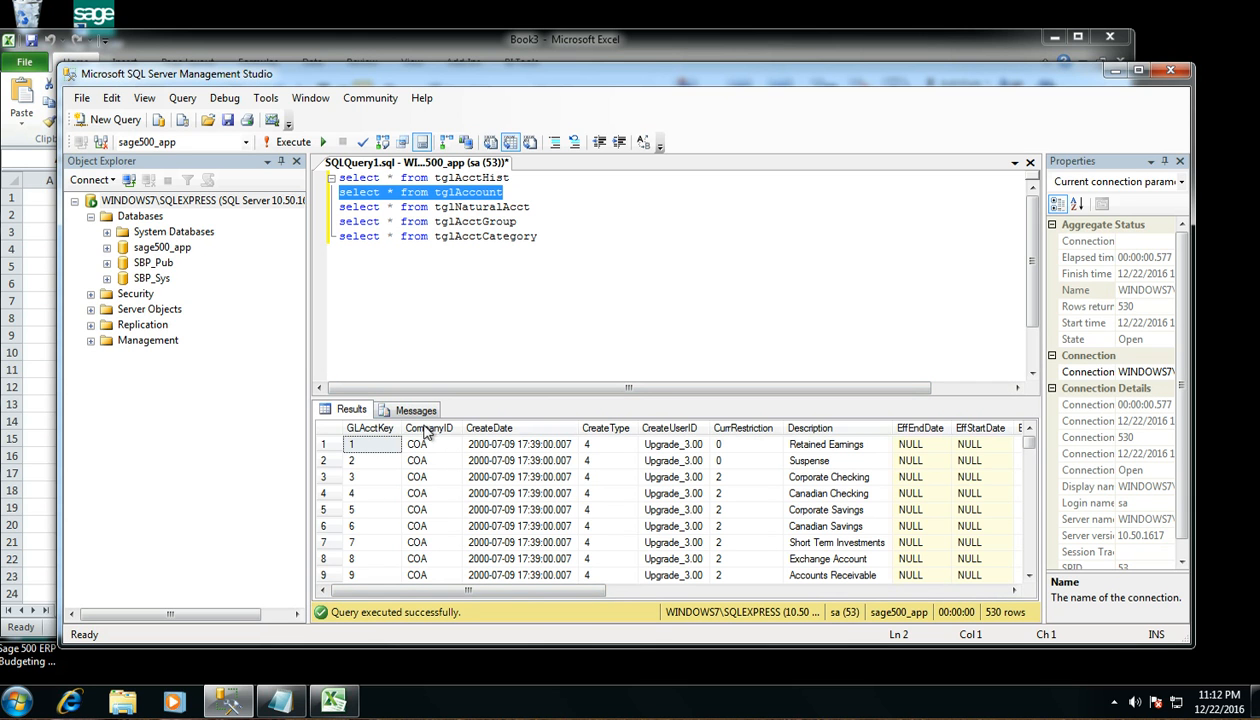
pyautogui.moveTo(524, 594); pyautogui.dragTo(583, 594)
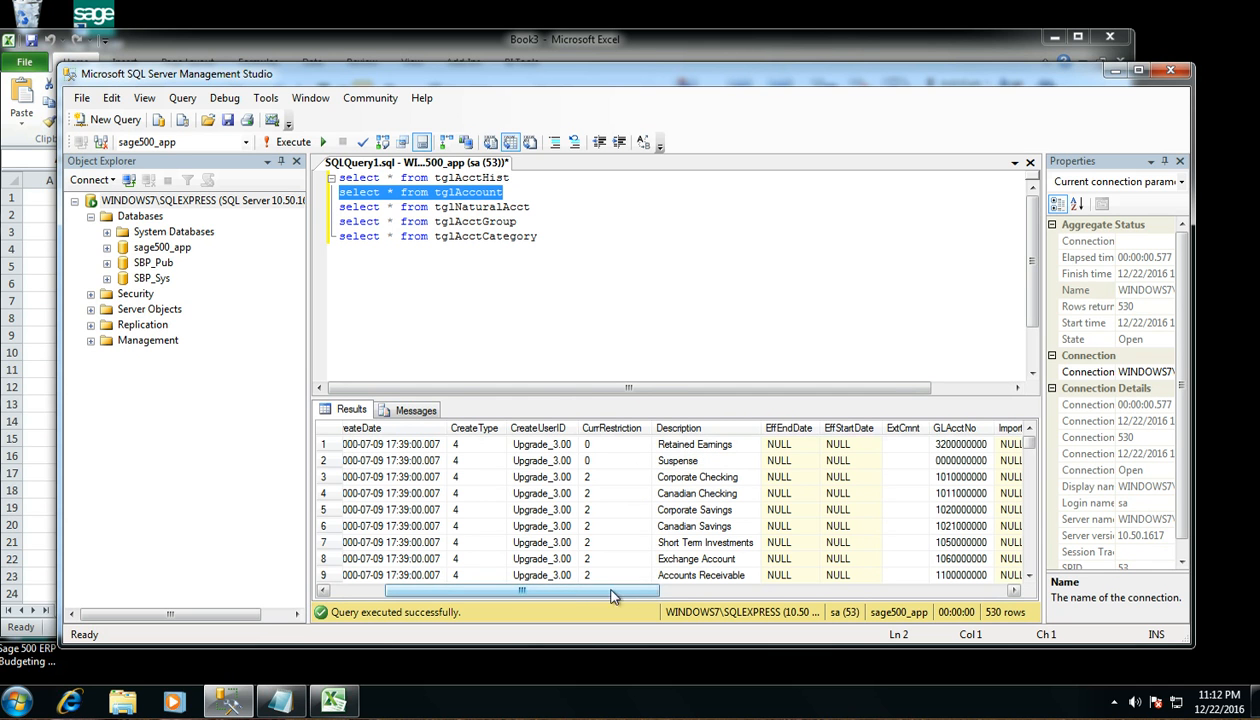
pyautogui.moveTo(570, 596); pyautogui.dragTo(686, 598)
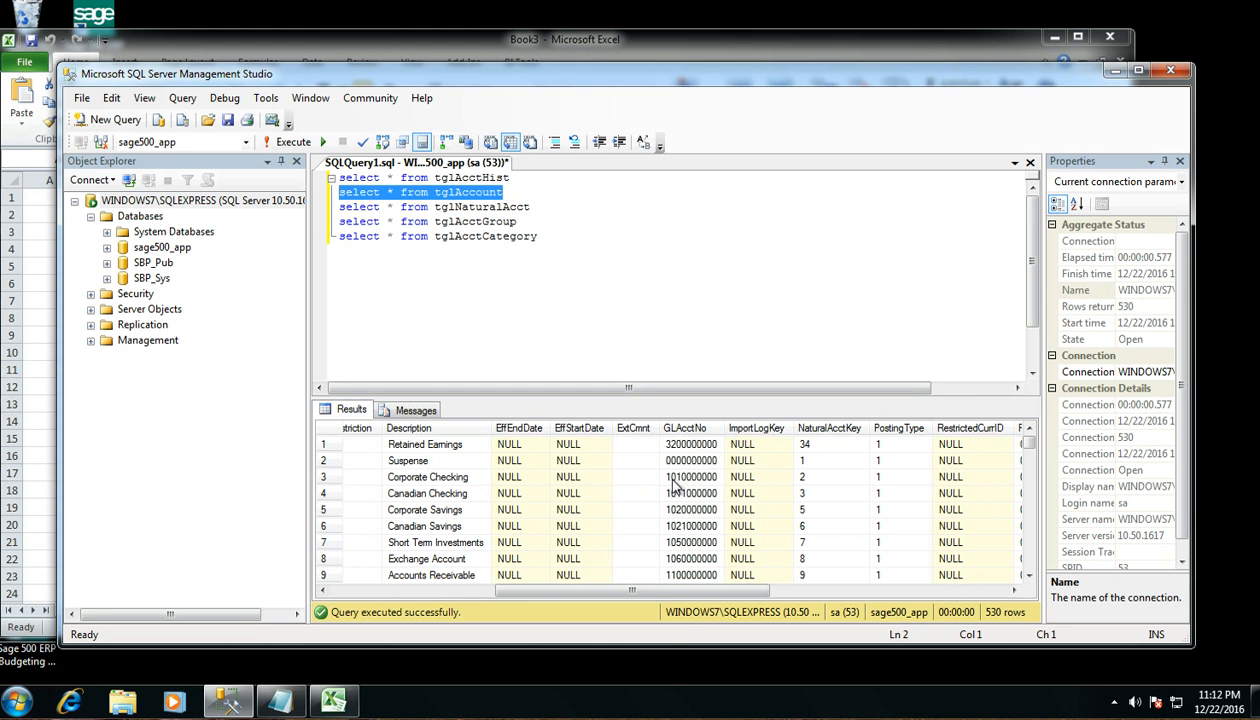
pyautogui.moveTo(655, 591); pyautogui.dragTo(487, 599)
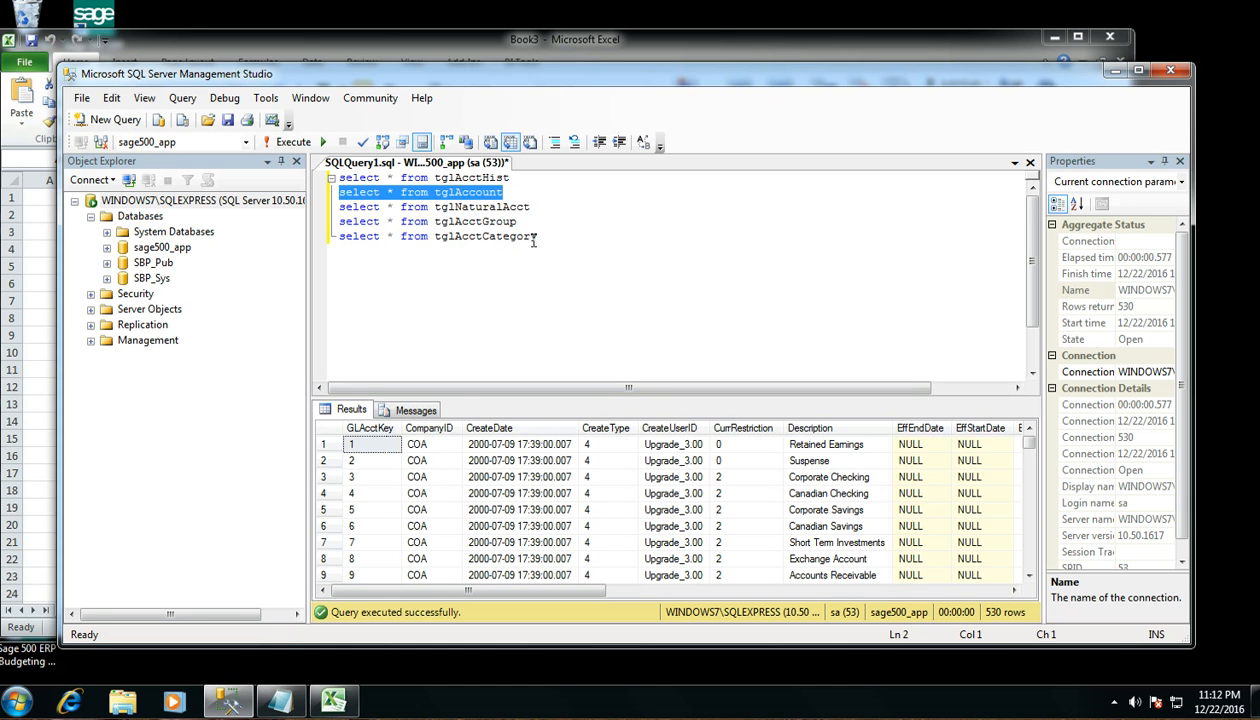
# Step: Execute only the tglNaturalAcct statement and look through its result columns
pyautogui.moveTo(540, 208); pyautogui.dragTo(332, 208)
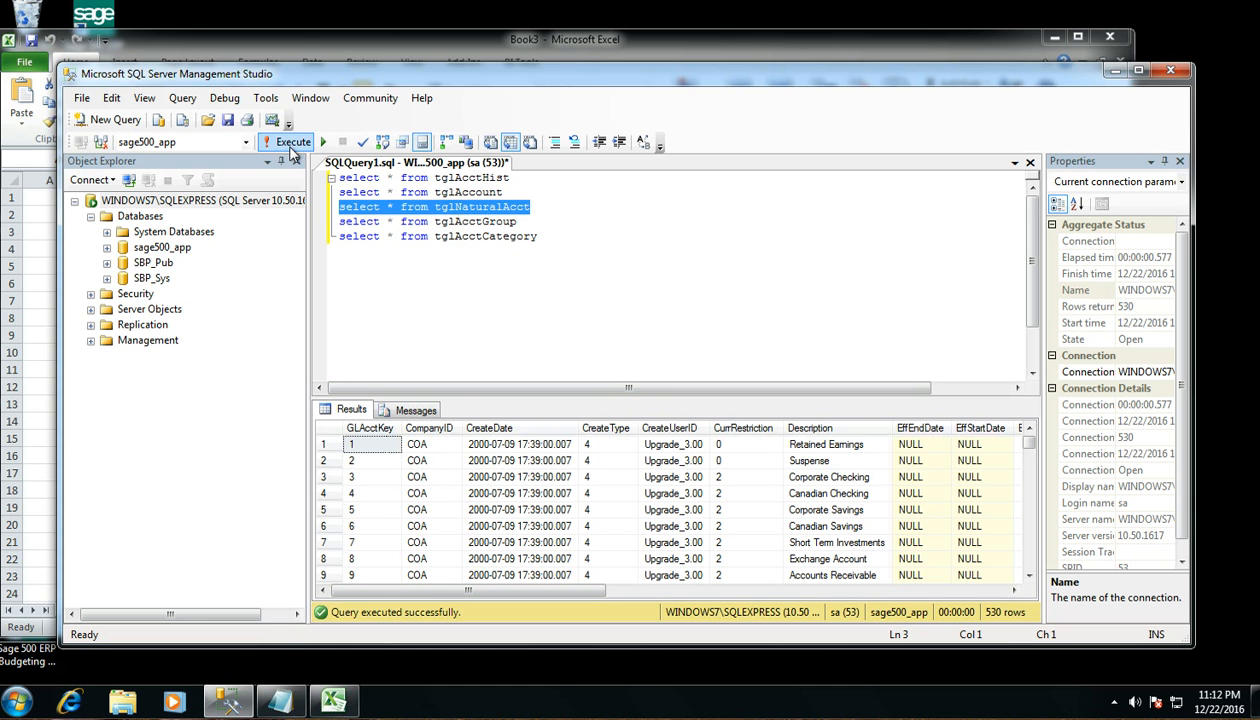
pyautogui.click(290, 141)
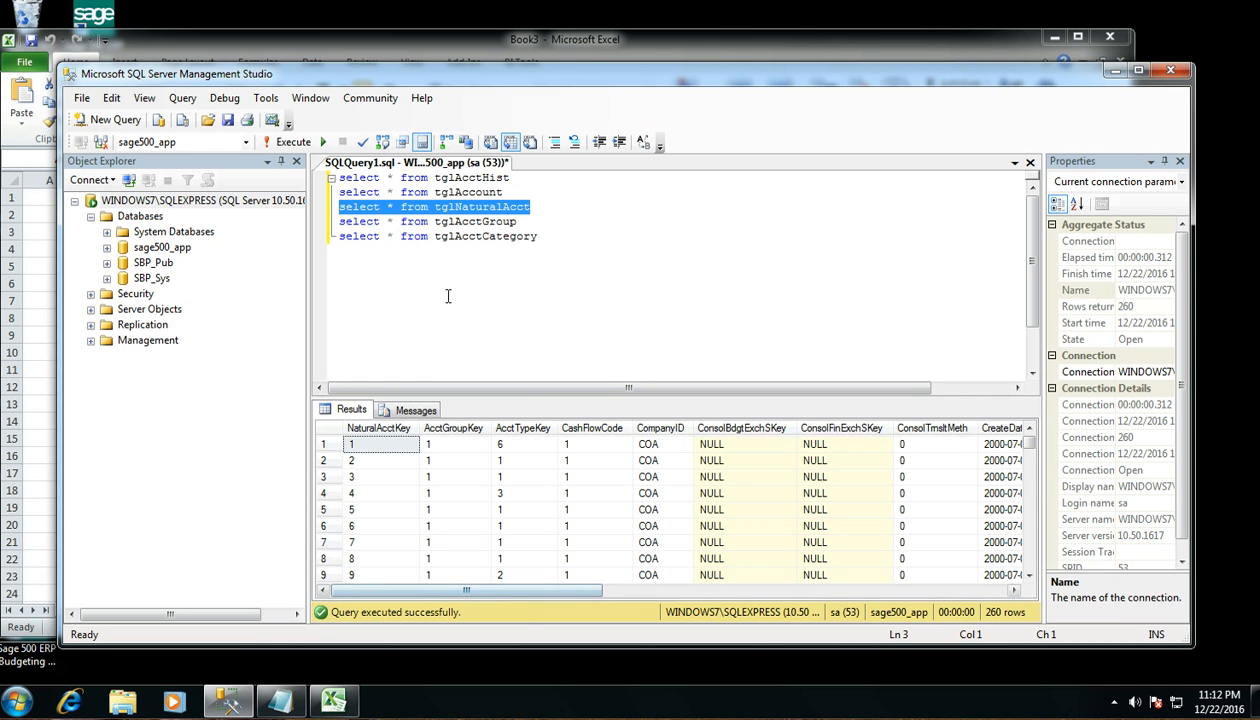
pyautogui.moveTo(512, 594); pyautogui.dragTo(455, 594)
pyautogui.moveTo(529, 593); pyautogui.dragTo(414, 594)
# Step: Execute the tglAcctGroup and tglAcctCategory statements one at a time to examine the account groups and categories
pyautogui.moveTo(520, 221); pyautogui.dragTo(307, 221)
pyautogui.click(288, 142)
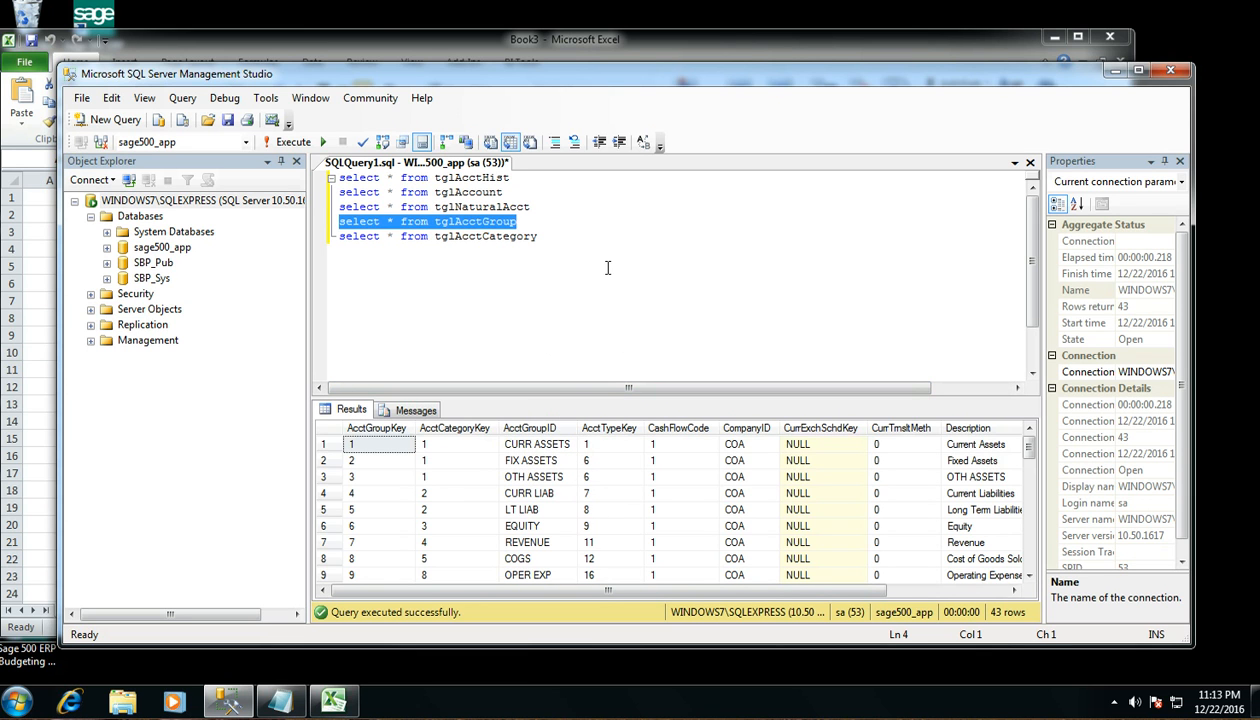
pyautogui.moveTo(558, 237); pyautogui.dragTo(332, 238)
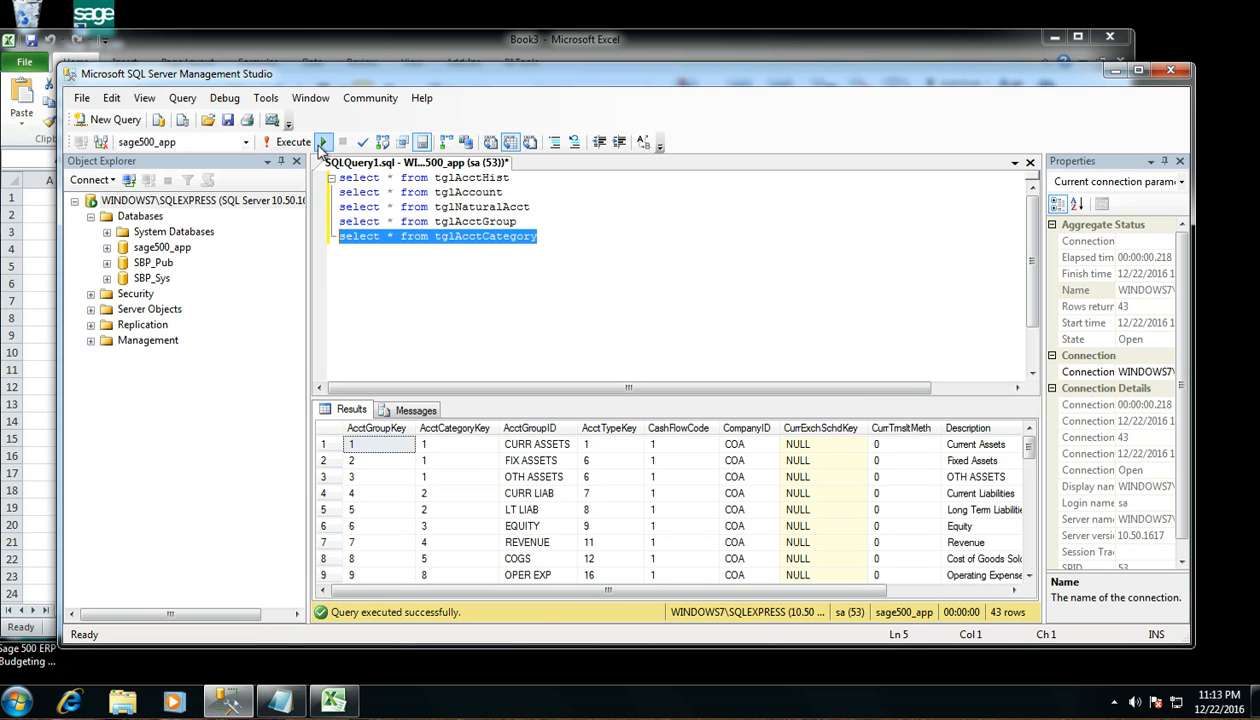
pyautogui.click(293, 143)
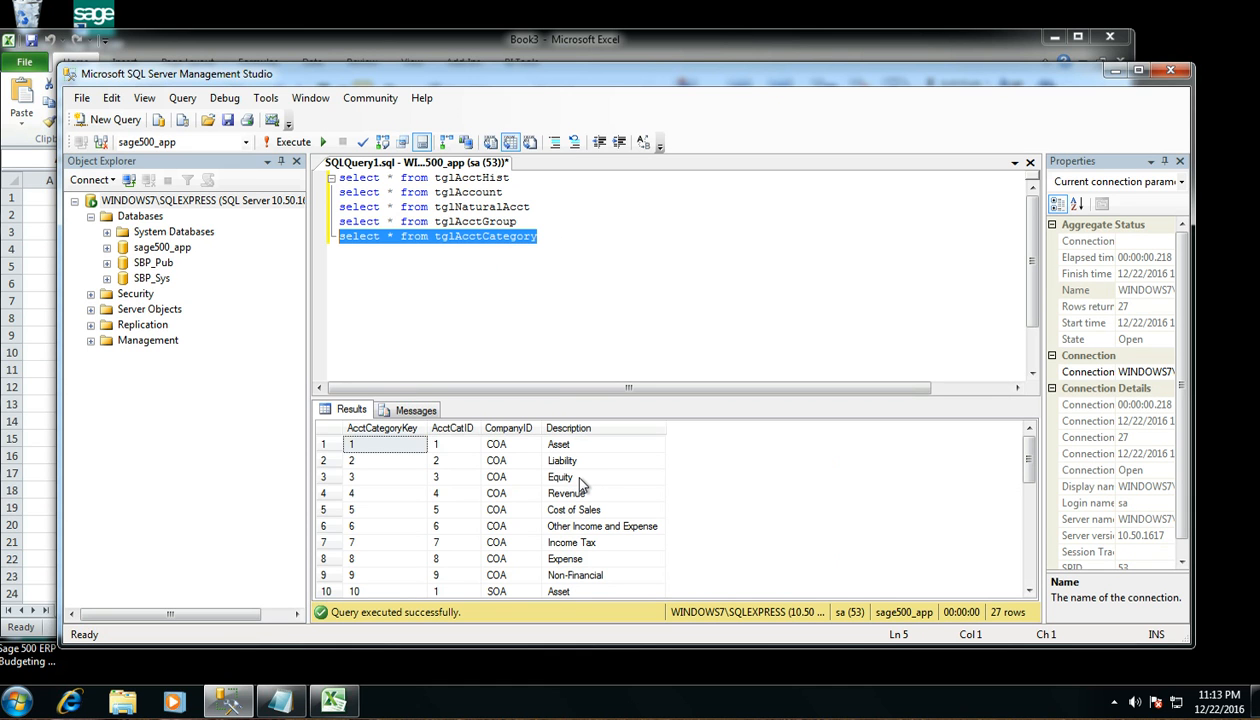
pyautogui.click(563, 258)
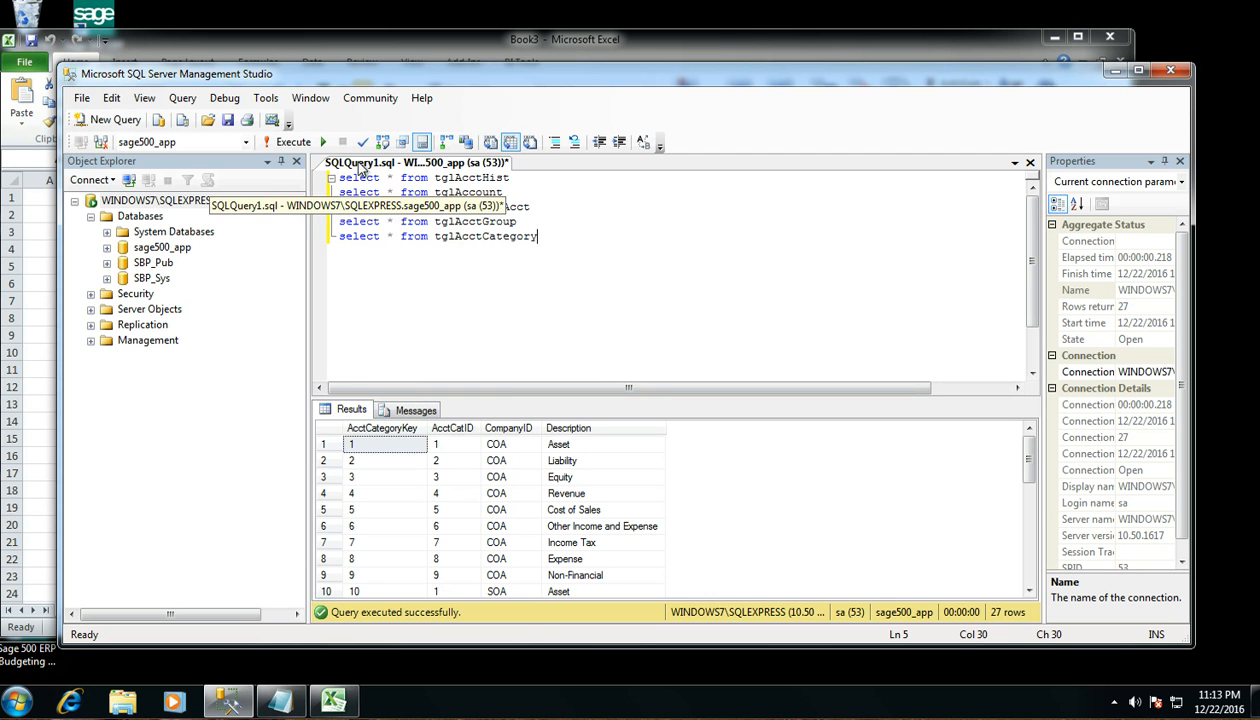
# Step: Replace the query with Notepad's select joining tglAcctHist to the account, natural account, group and category tables, and execute it
pyautogui.click(280, 703)
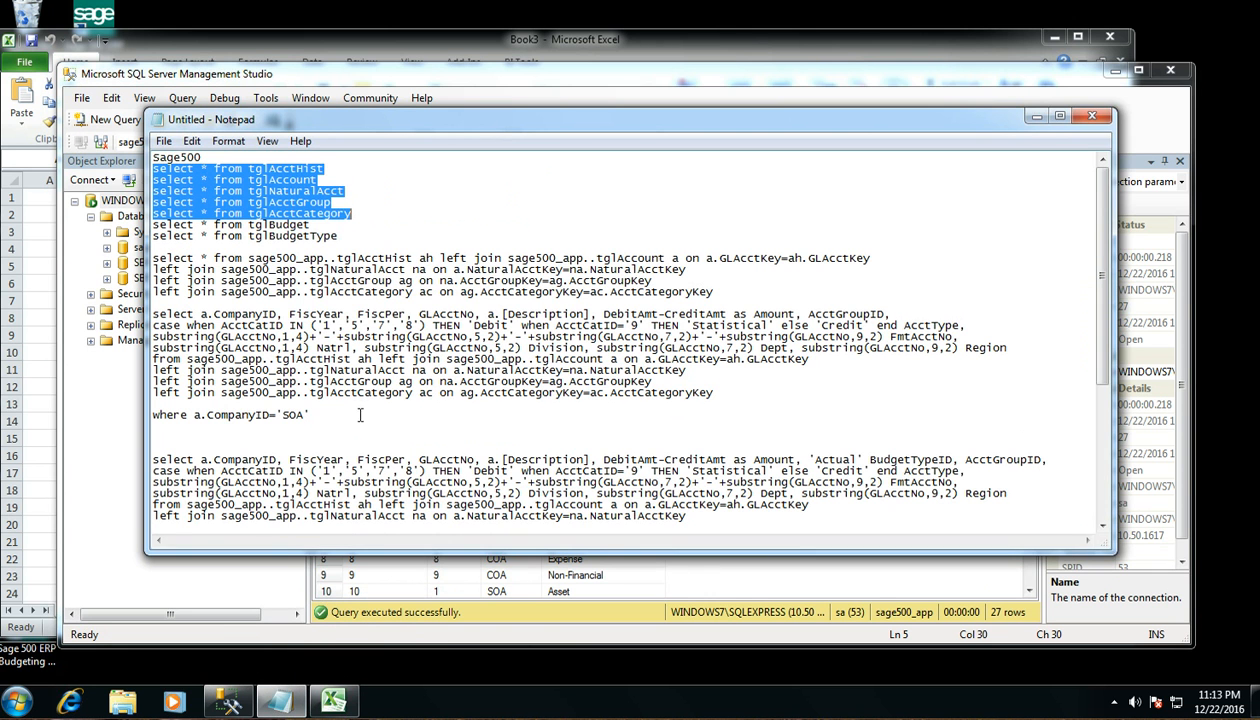
pyautogui.moveTo(728, 292); pyautogui.dragTo(148, 258)
pyautogui.hotkey('ctrl', 'c')
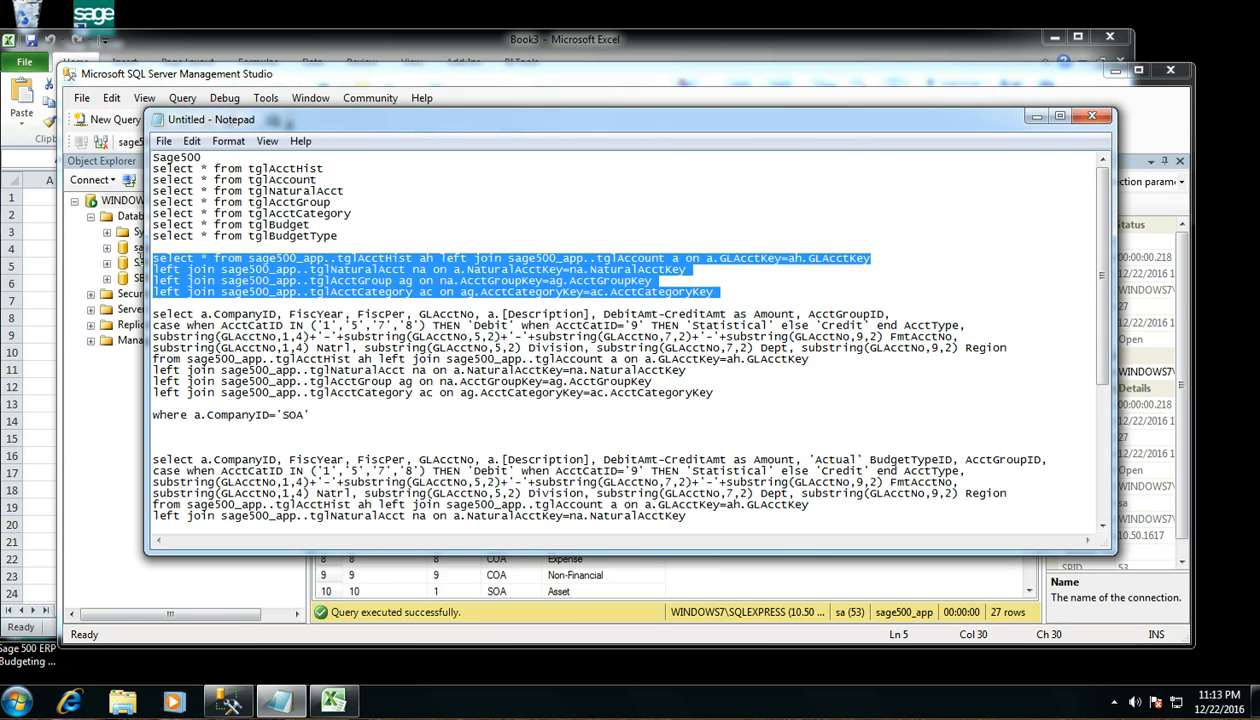
pyautogui.click(1035, 118)
pyautogui.moveTo(551, 244); pyautogui.dragTo(337, 177)
pyautogui.hotkey('ctrl', 'v')
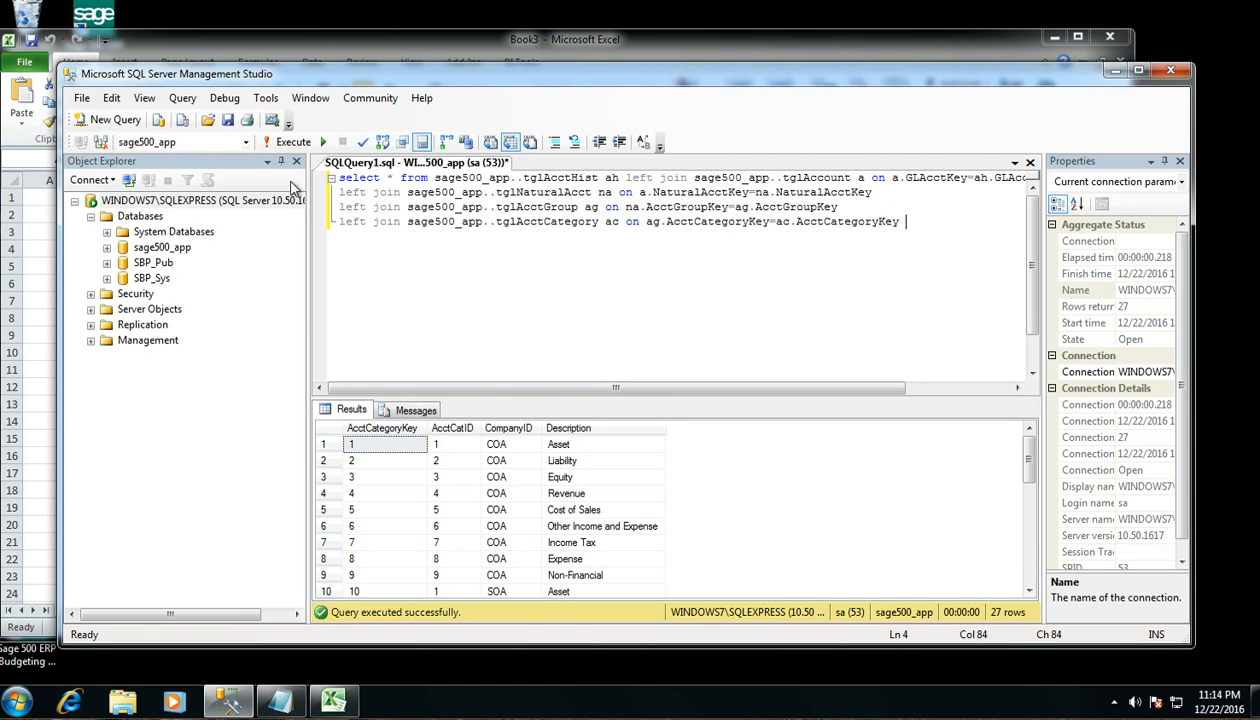
pyautogui.click(290, 141)
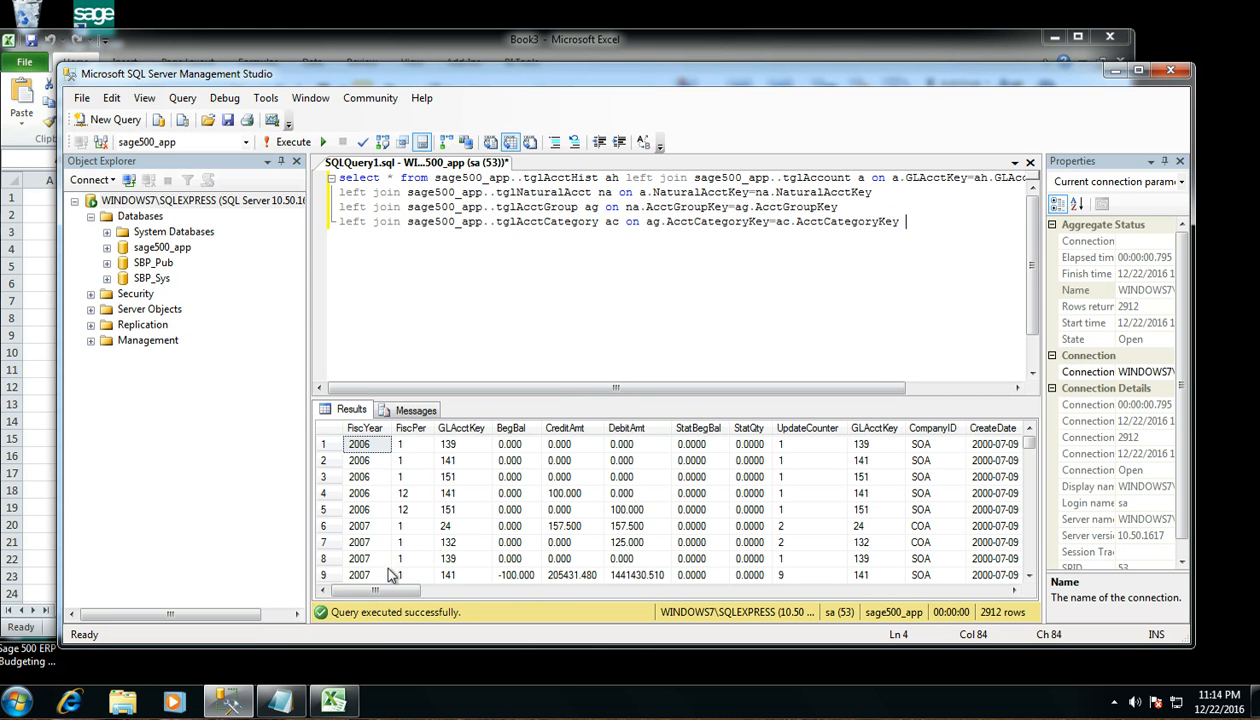
pyautogui.moveTo(382, 590)
pyautogui.mouseDown()
pyautogui.moveTo(990, 600)
pyautogui.moveTo(368, 587)
pyautogui.moveTo(403, 573)
pyautogui.moveTo(570, 585)
pyautogui.moveTo(717, 573)
pyautogui.moveTo(968, 588)
pyautogui.moveTo(375, 590)
pyautogui.mouseUp()
pyautogui.click(290, 705)
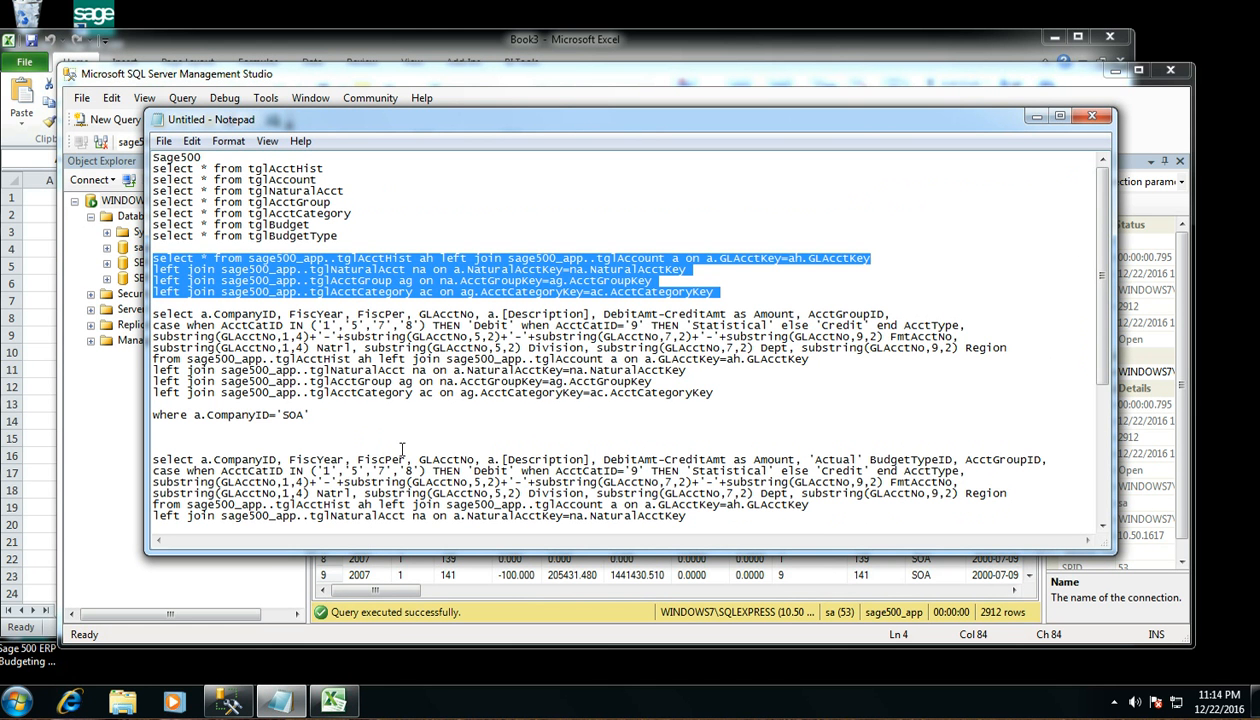
pyautogui.moveTo(760, 401); pyautogui.dragTo(128, 310)
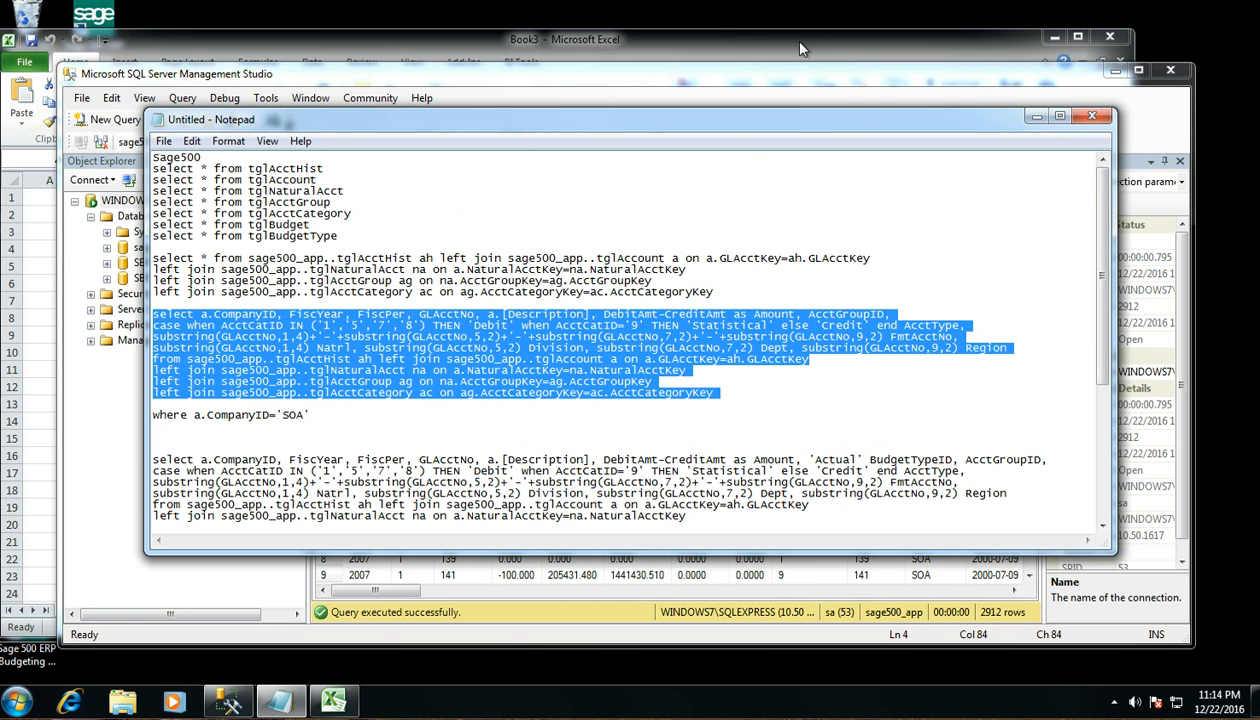
pyautogui.click(797, 82)
pyautogui.moveTo(905, 221); pyautogui.dragTo(324, 149)
pyautogui.hotkey('ctrl', 'v')
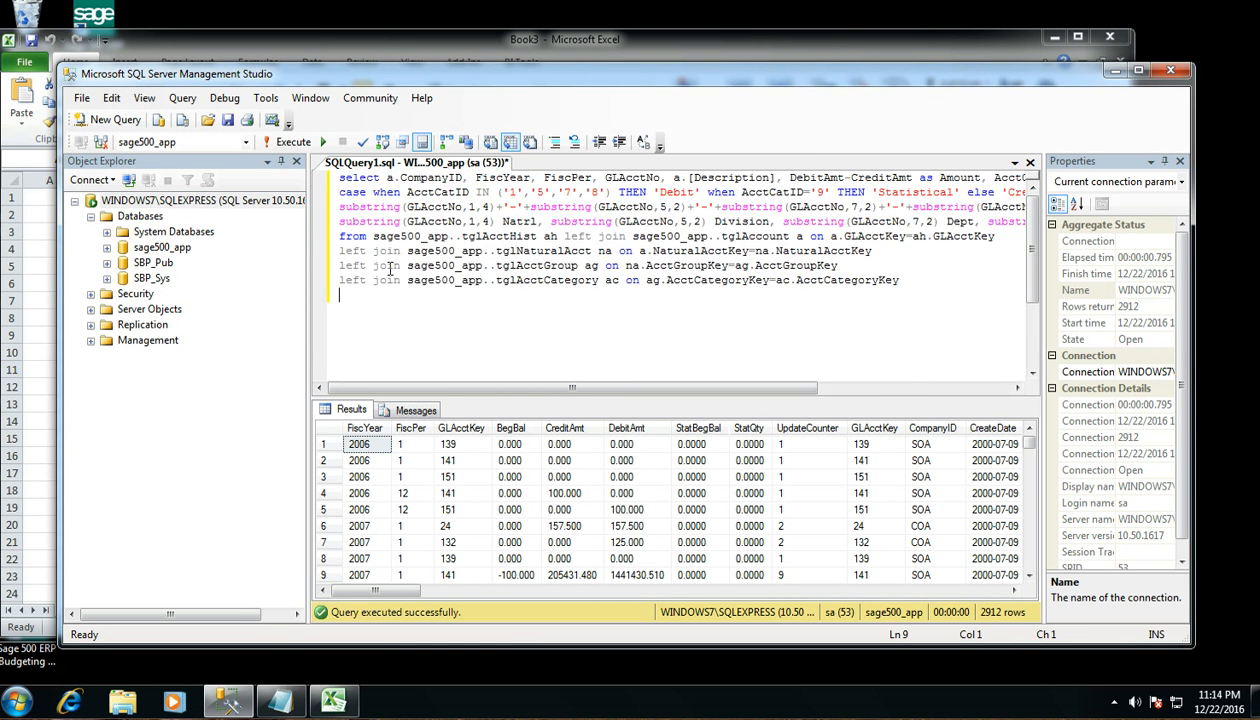
pyautogui.click(289, 142)
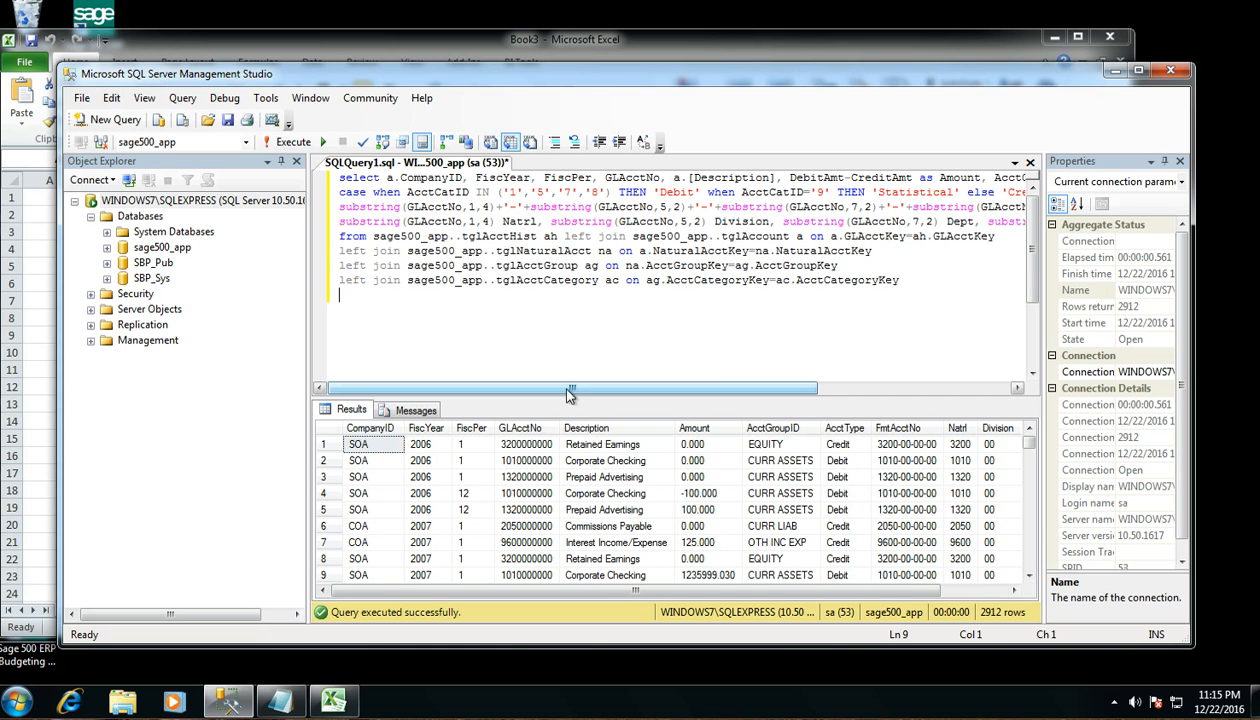
pyautogui.moveTo(751, 389); pyautogui.dragTo(645, 377)
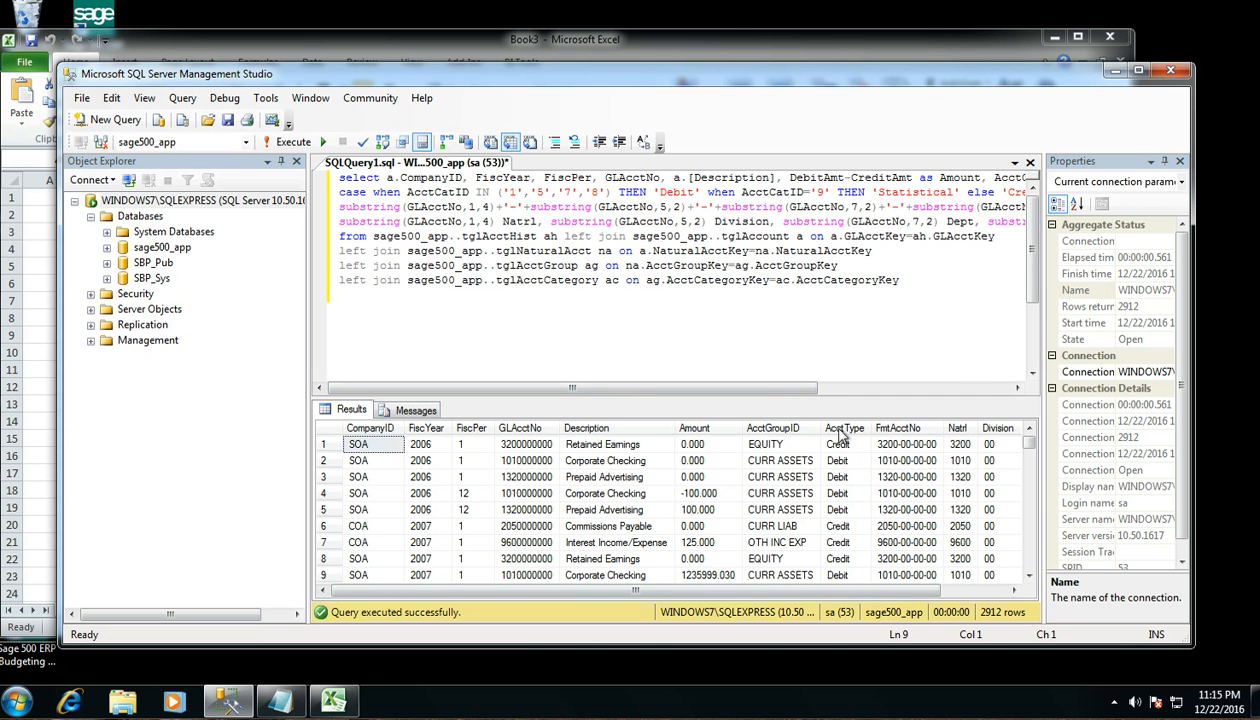
pyautogui.moveTo(843, 590); pyautogui.dragTo(938, 598)
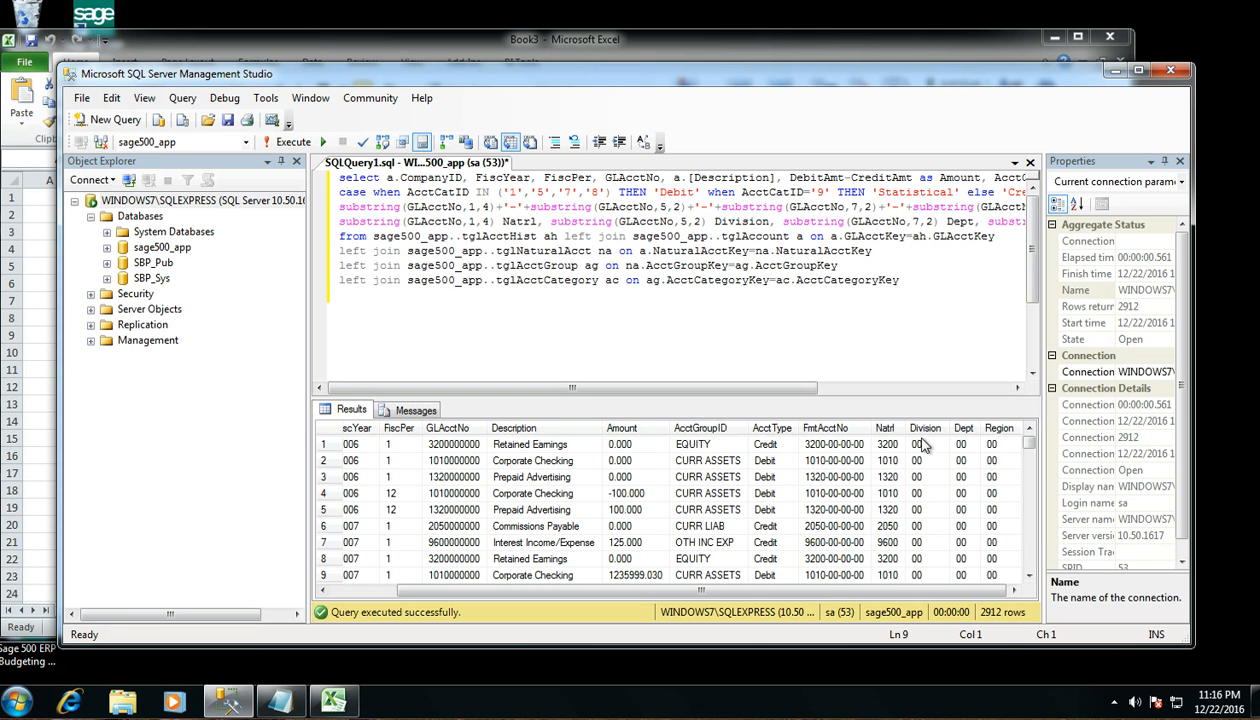
pyautogui.moveTo(1029, 443); pyautogui.dragTo(1029, 495)
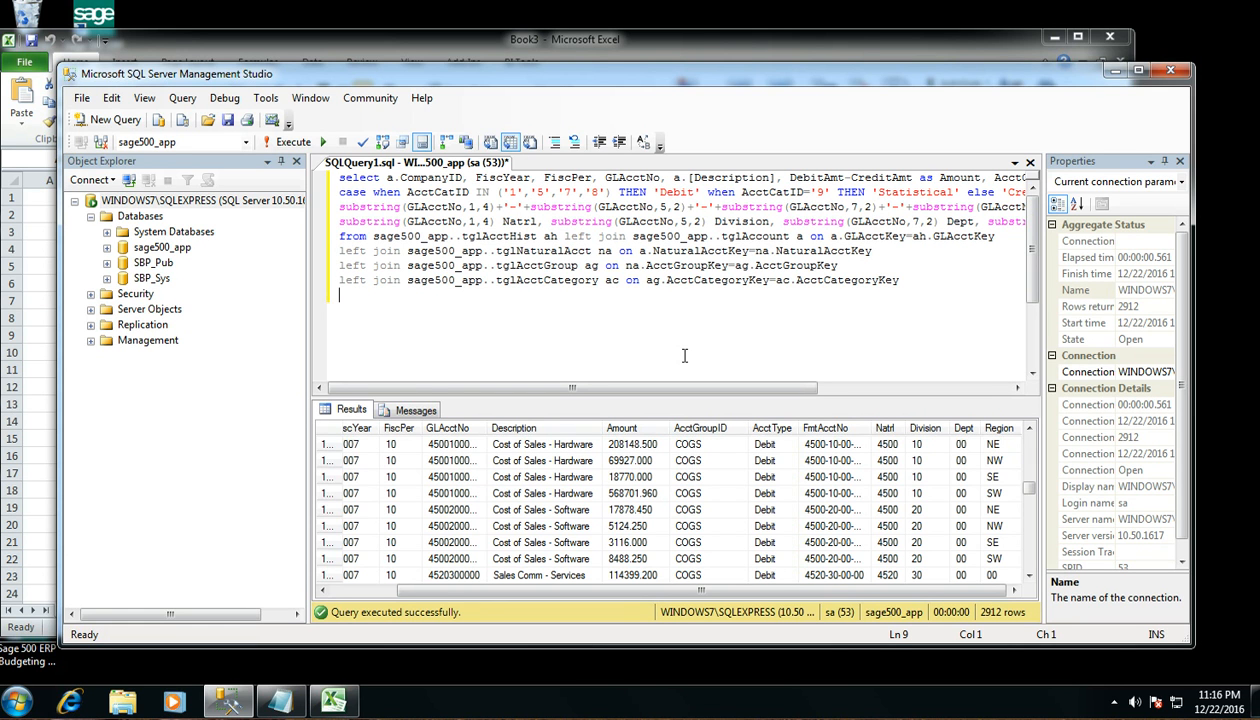
# Step: Add the condition Where CompanyID='SOA' at the end of the query and execute it
pyautogui.write('Where')
pyautogui.moveTo(573, 597); pyautogui.dragTo(409, 583)
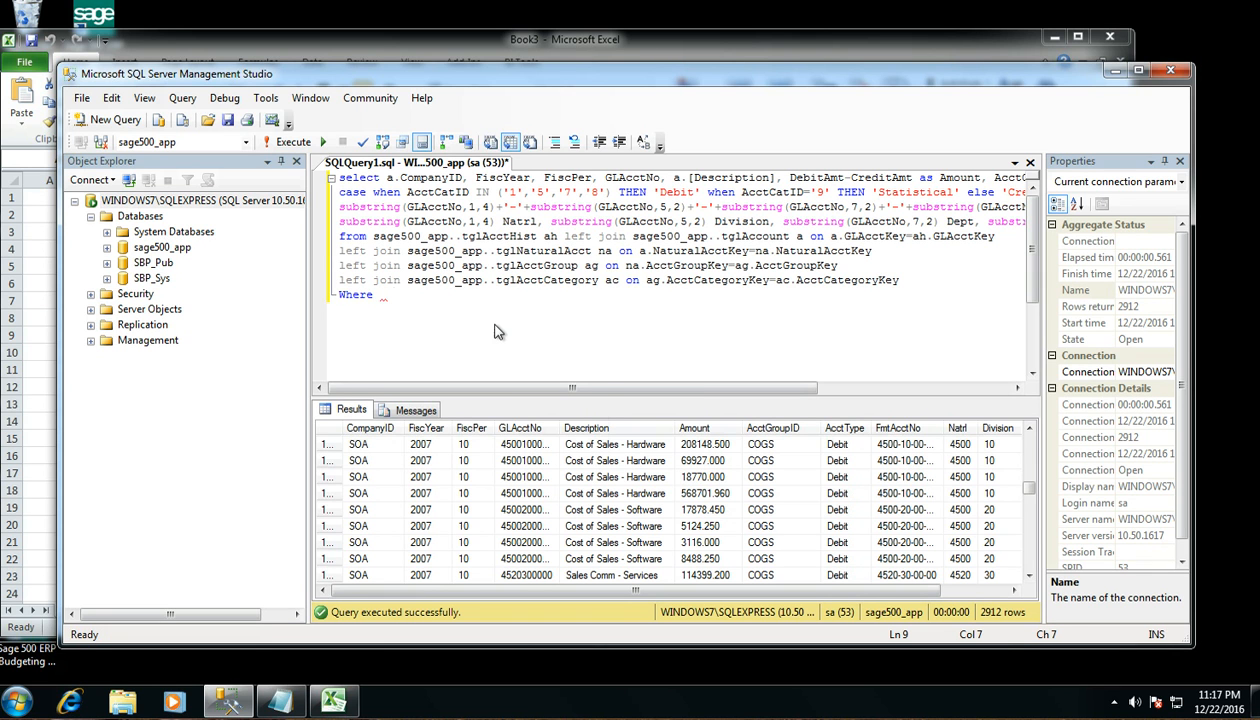
pyautogui.write('Compa')
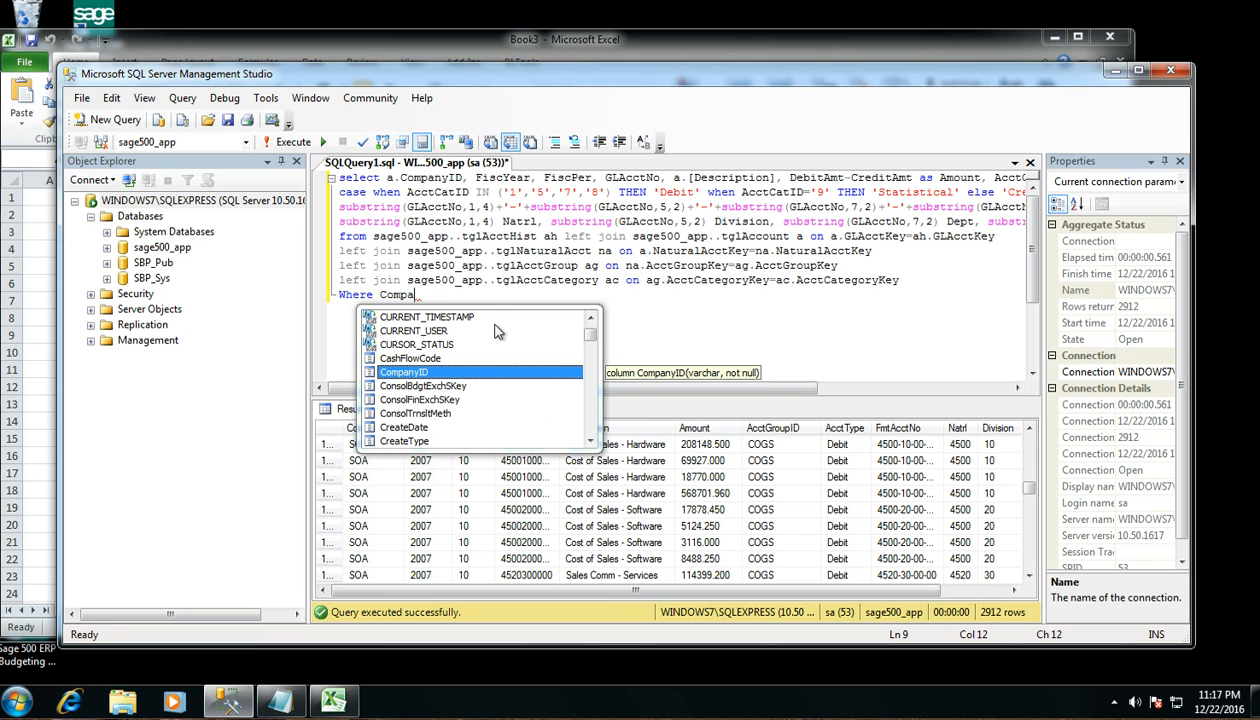
pyautogui.press('Tab')
pyautogui.write('=')
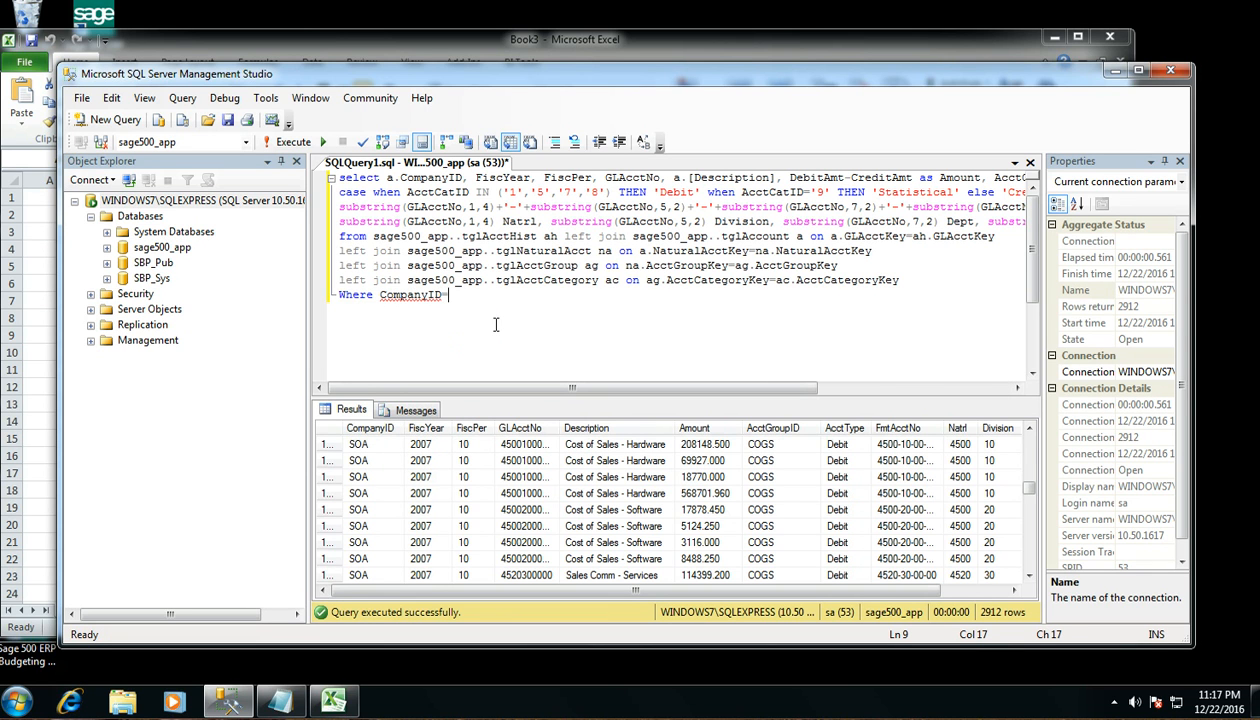
pyautogui.write("'SOA'")
pyautogui.press('F5')
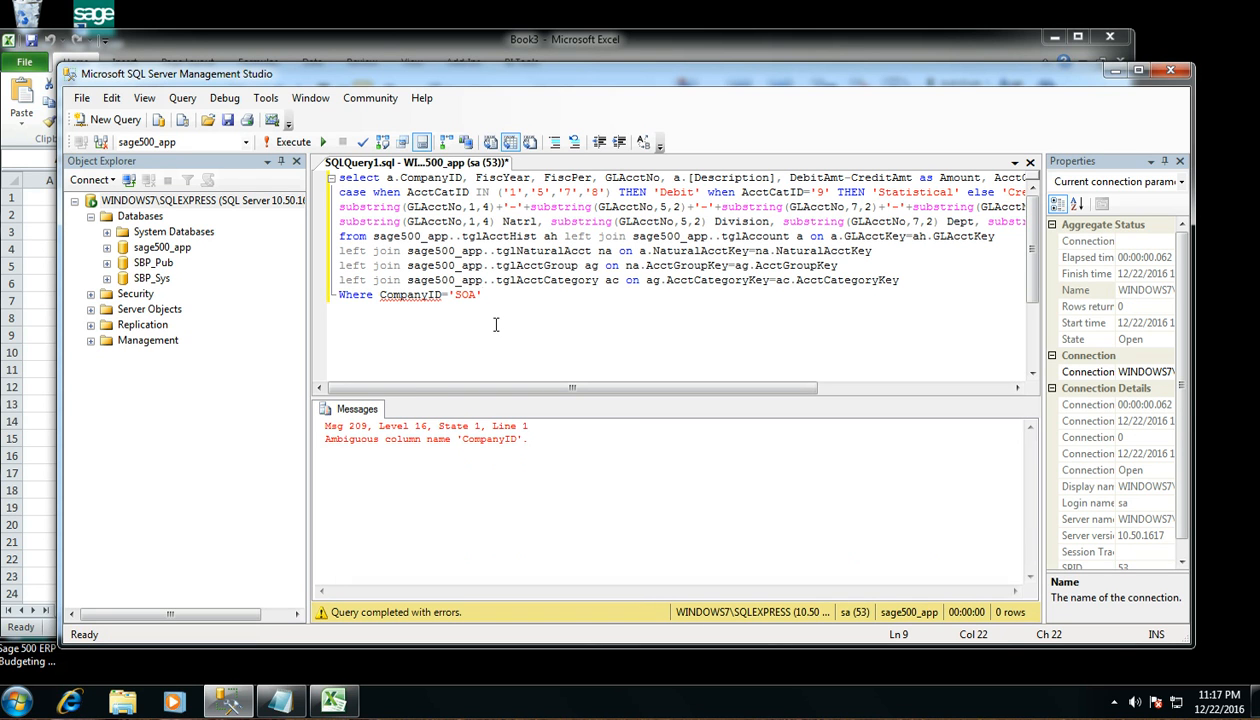
# Step: Qualify CompanyID in the Where clause with the table alias a and execute the query again
pyautogui.click(379, 295)
pyautogui.write('a.')
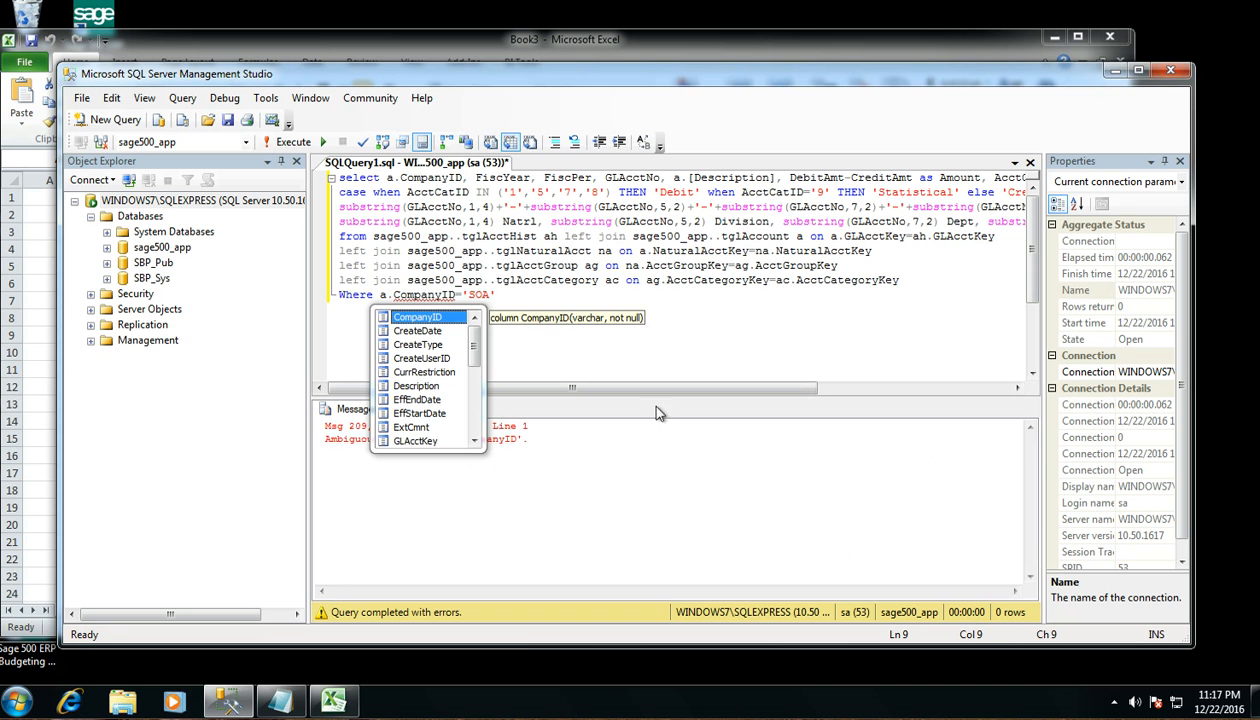
pyautogui.press('End')
pyautogui.click(288, 142)
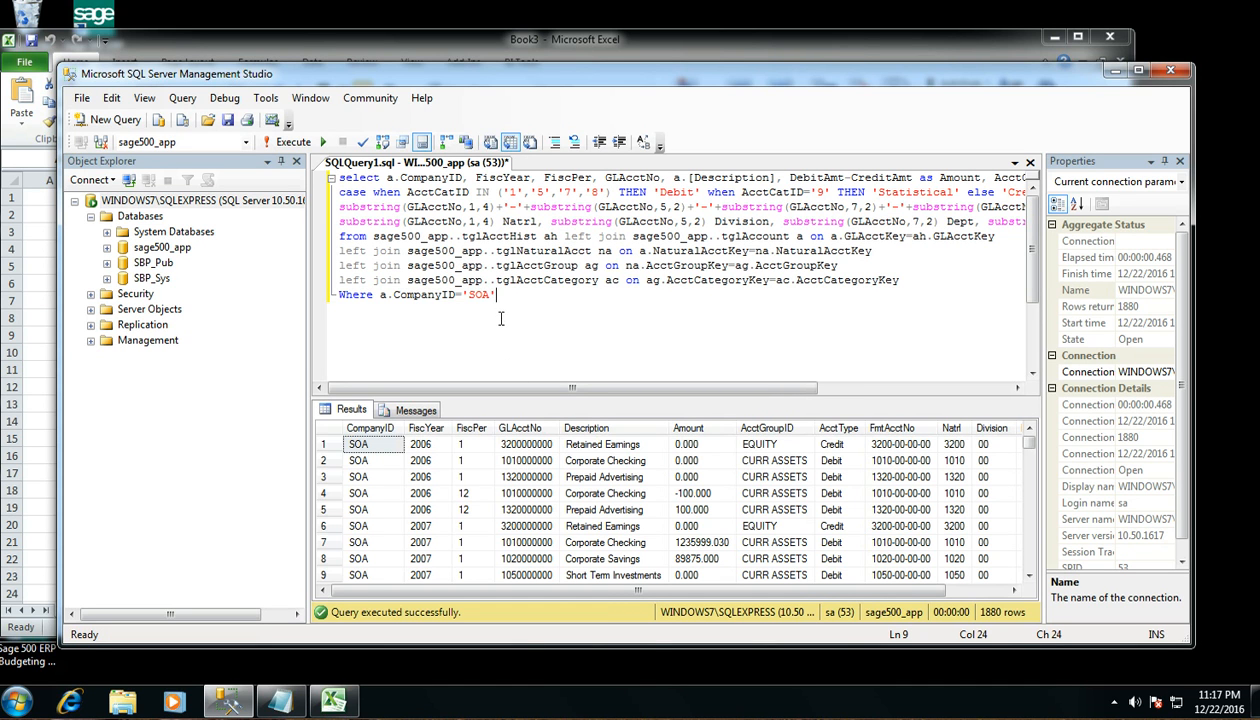
# Step: Replace the query with Notepad's two select statements for tglBudget and tglBudgetType
pyautogui.moveTo(498, 294); pyautogui.dragTo(340, 178)
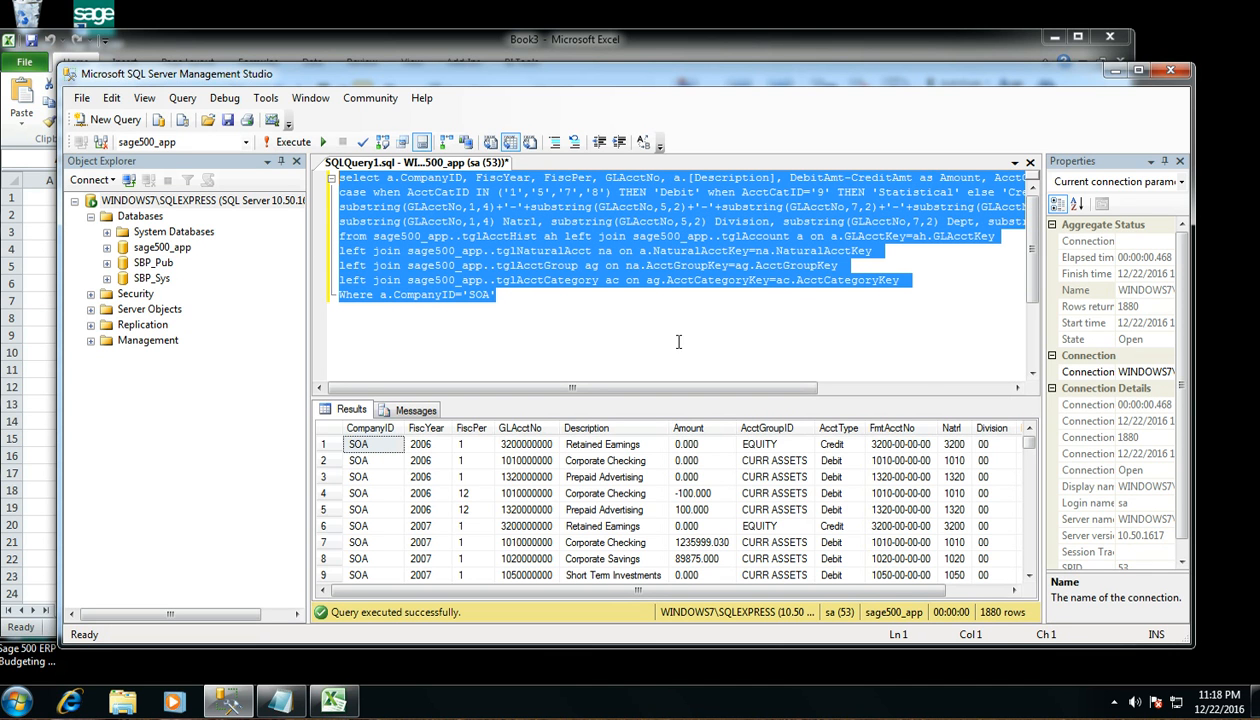
pyautogui.press('Delete')
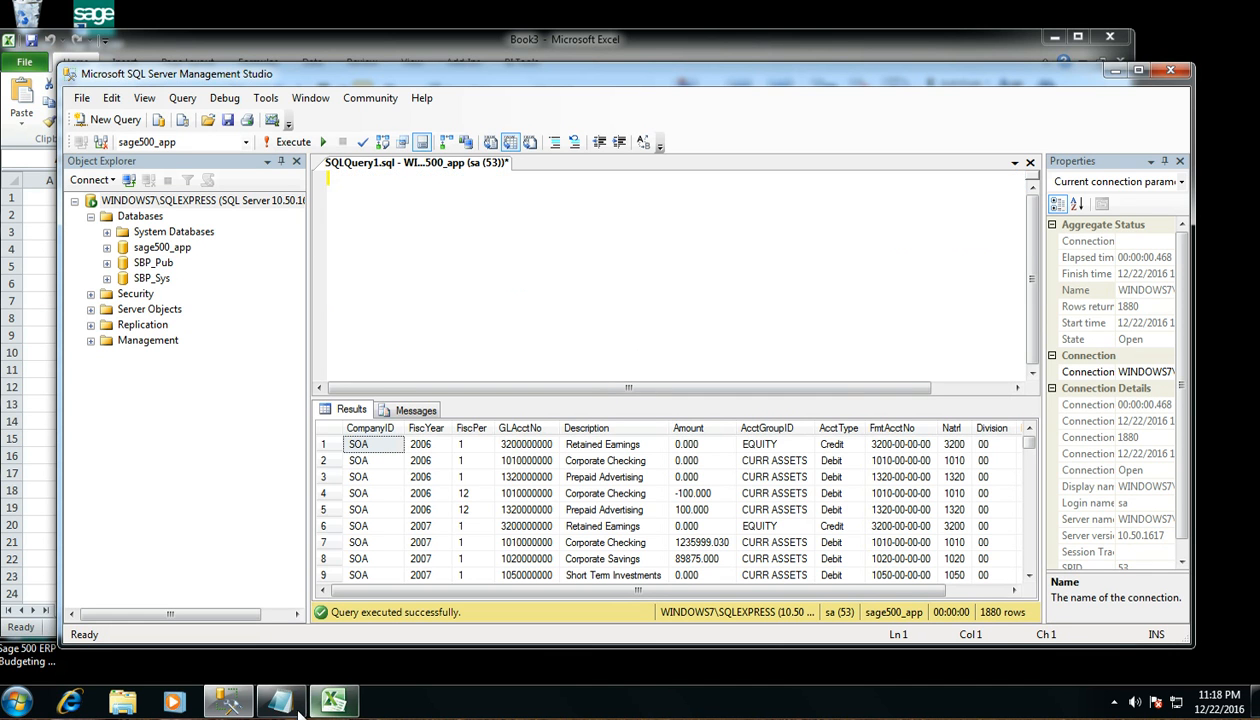
pyautogui.moveTo(318, 703)
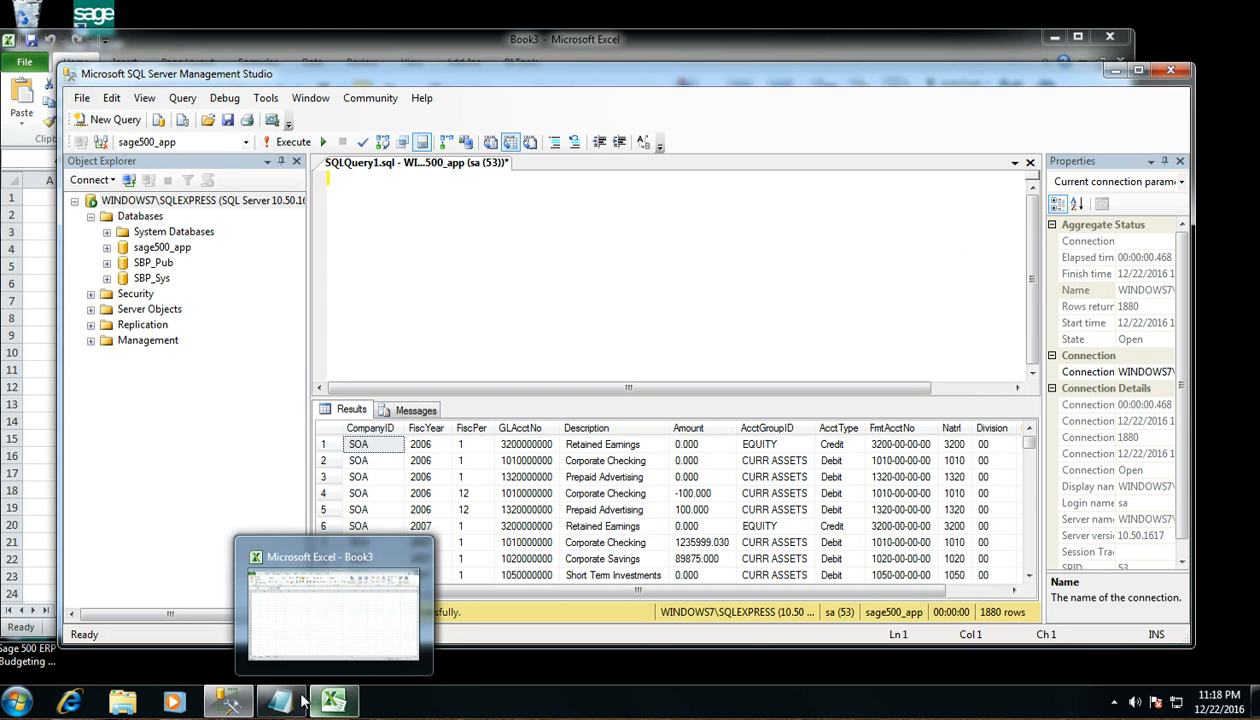
pyautogui.click(280, 703)
pyautogui.click(348, 243)
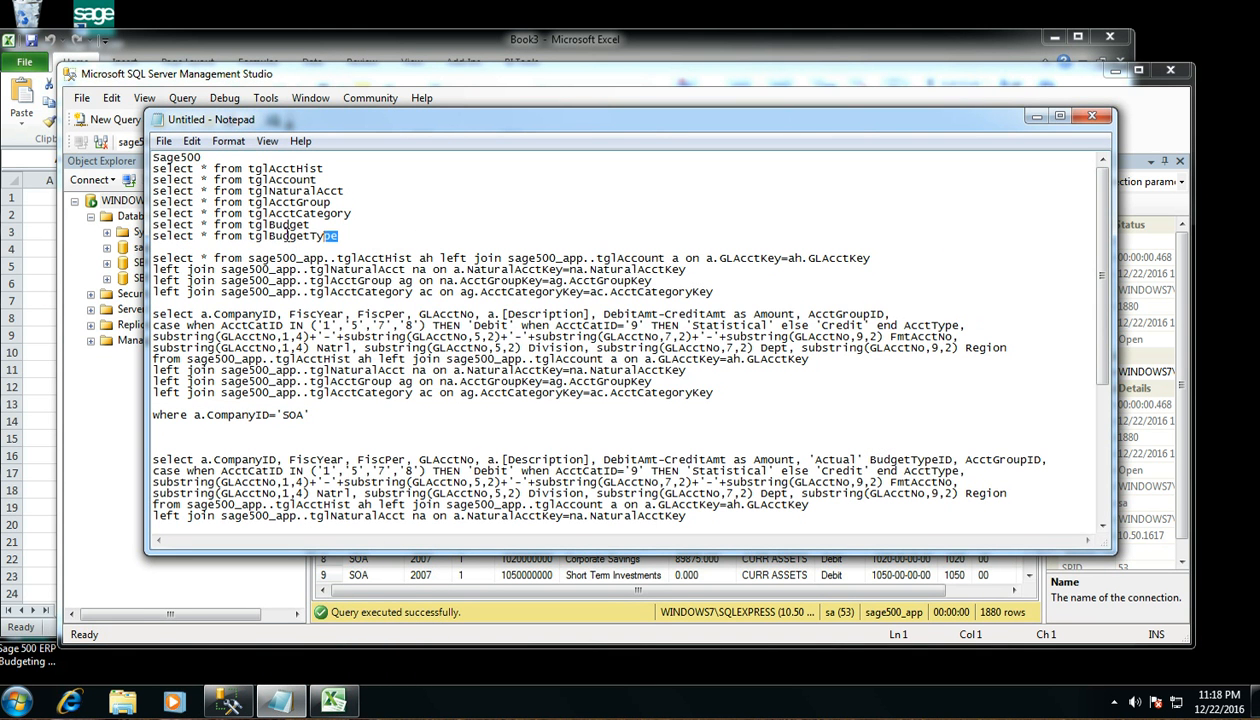
pyautogui.moveTo(348, 243); pyautogui.dragTo(150, 224)
pyautogui.hotkey('ctrl', 'c')
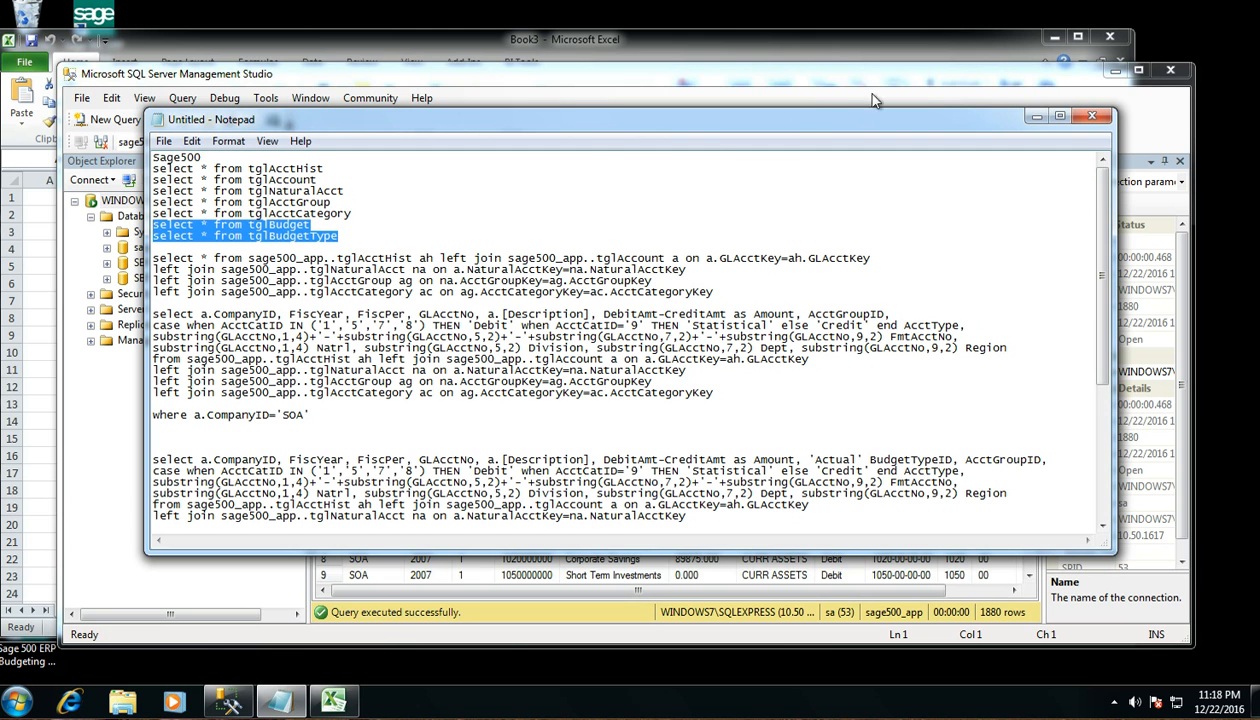
pyautogui.click(1033, 118)
pyautogui.hotkey('ctrl', 'v')
# Step: Execute the tglBudget and tglBudgetType statements one at a time to examine the budget amounts and budget types
pyautogui.click(502, 178)
pyautogui.moveTo(502, 178); pyautogui.dragTo(328, 180)
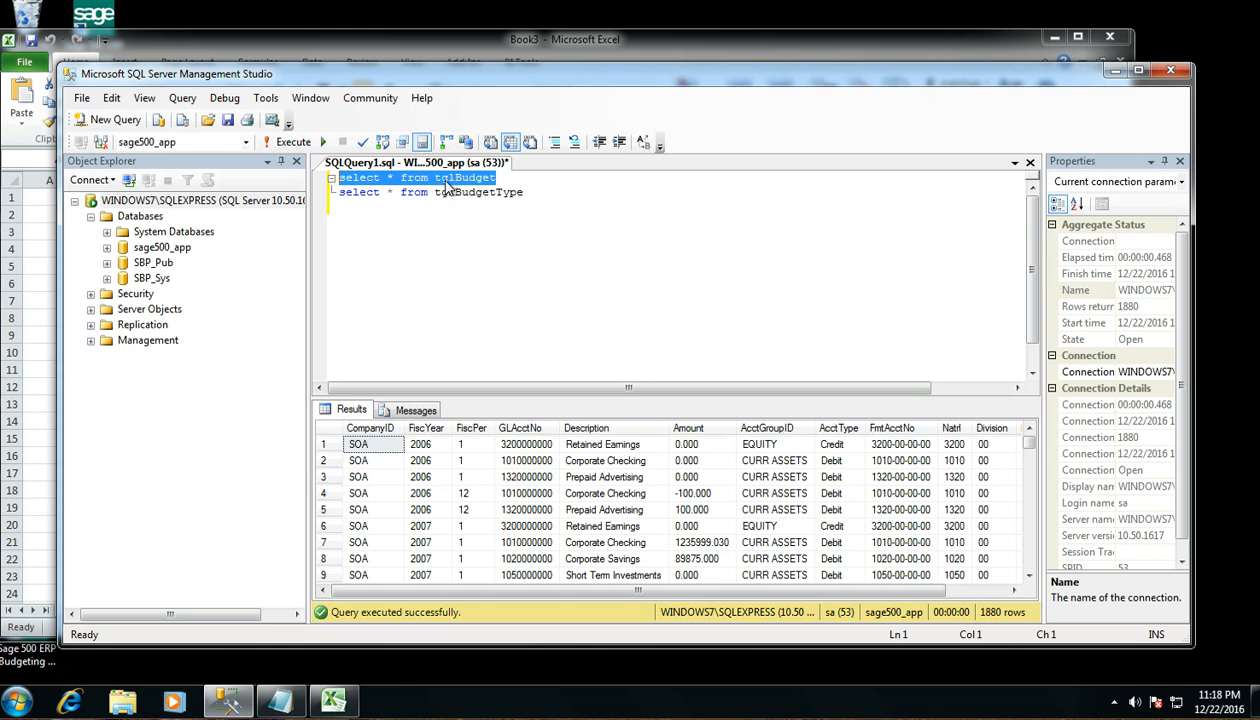
pyautogui.click(292, 145)
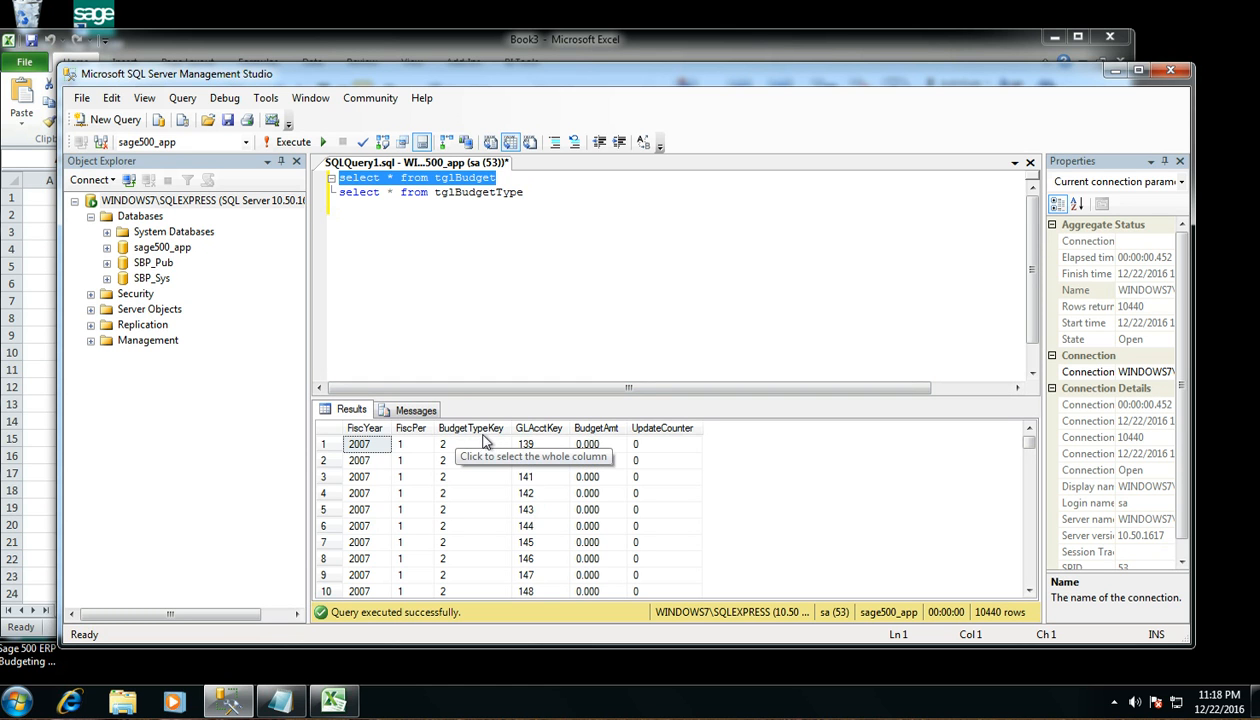
pyautogui.moveTo(530, 193); pyautogui.dragTo(334, 190)
pyautogui.click(293, 143)
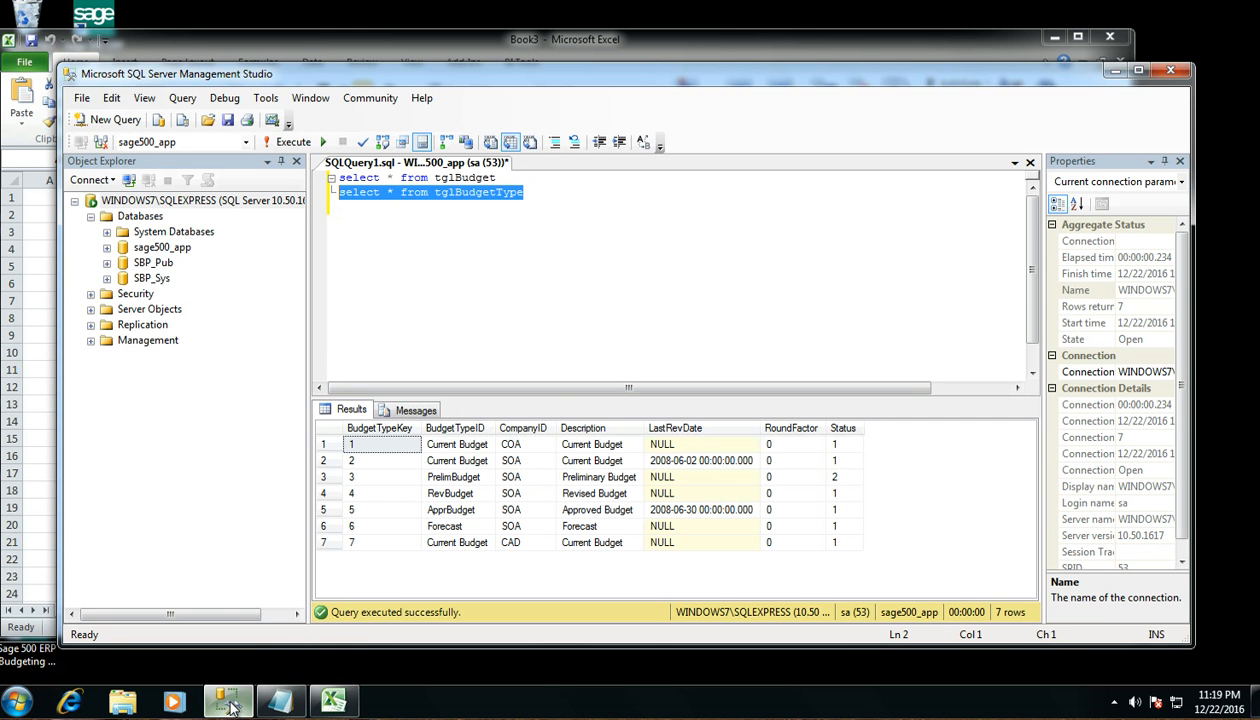
# Step: Replace the query with Notepad's select joining tglBudget to the budget type, account, group and category tables for company SOA, execute it, and examine the results
pyautogui.click(280, 703)
pyautogui.scroll(-9, 611, 476)
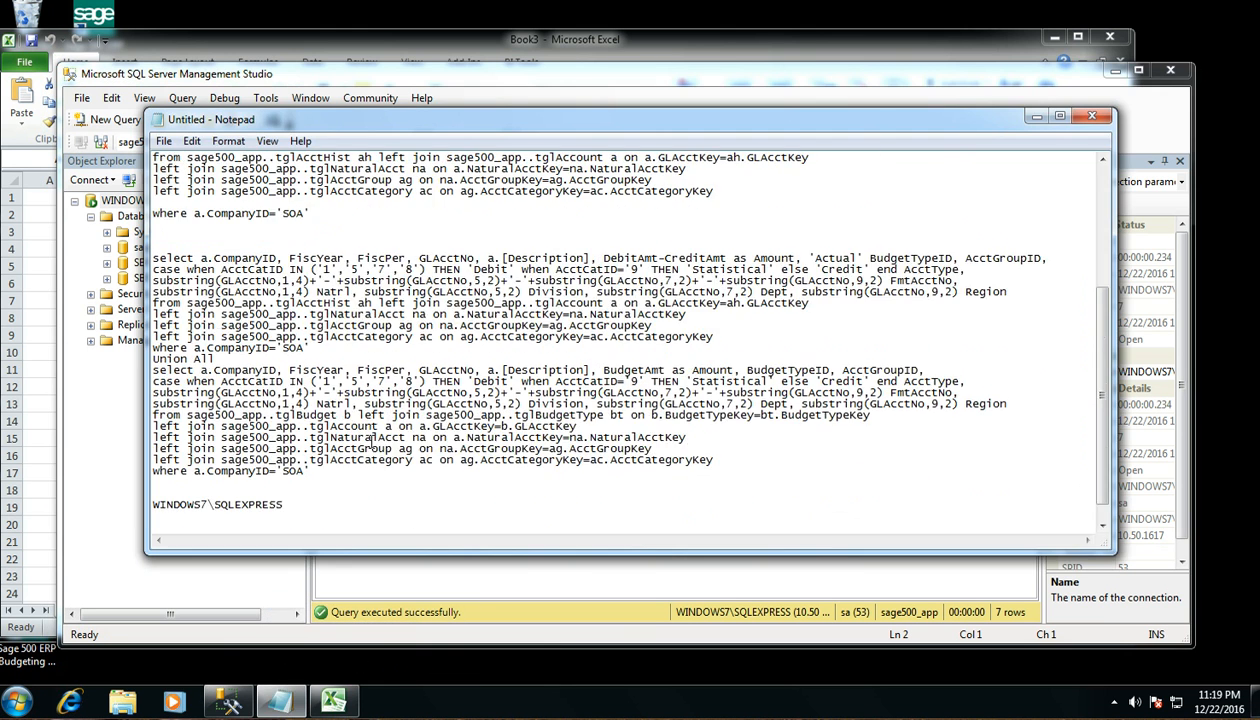
pyautogui.moveTo(312, 470); pyautogui.dragTo(134, 373)
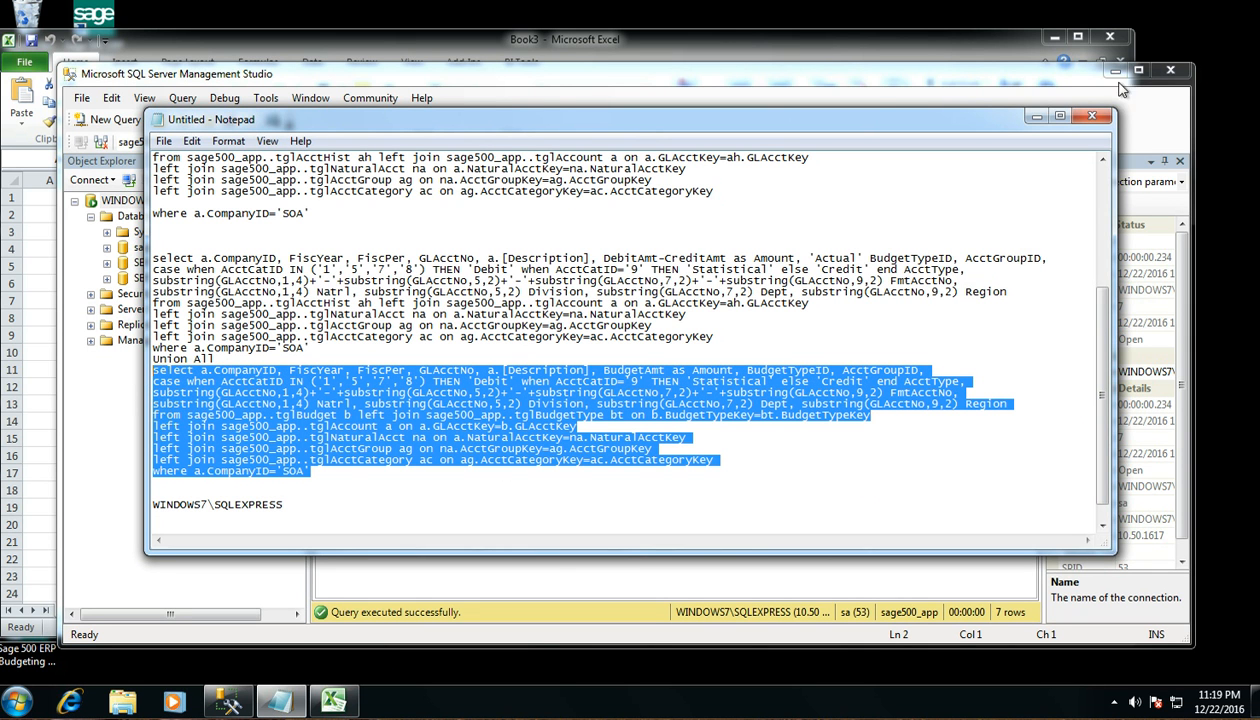
pyautogui.click(829, 107)
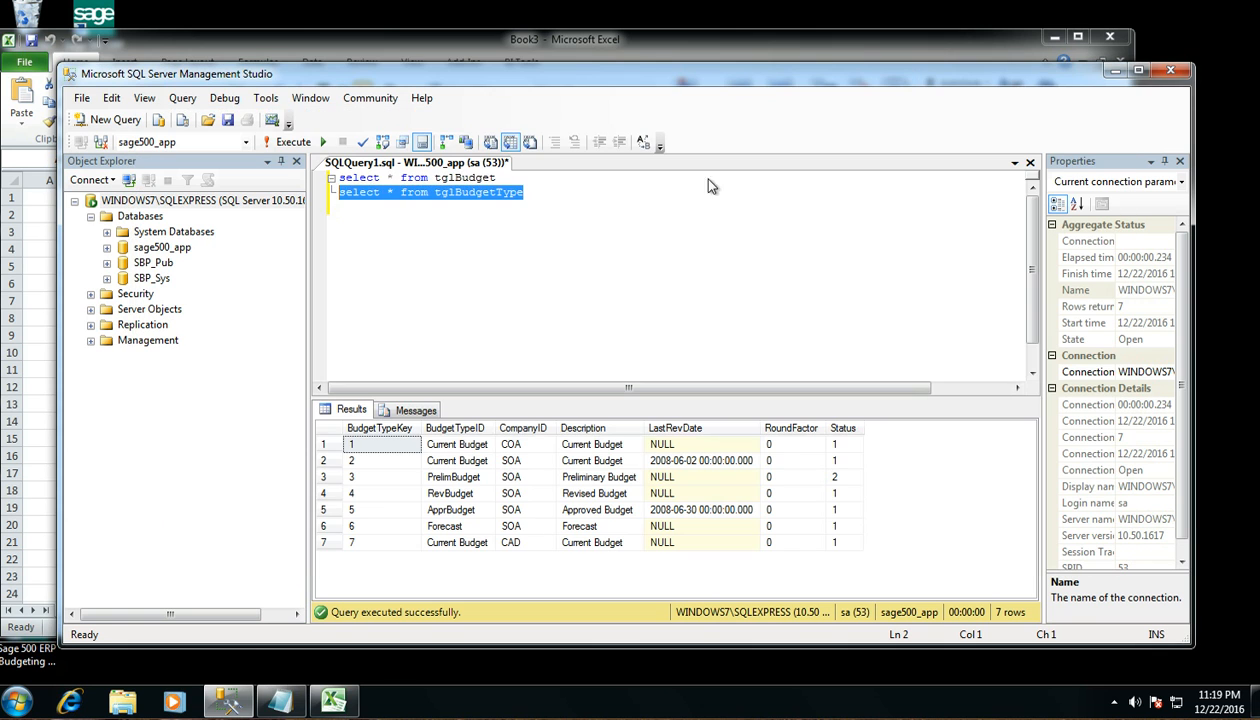
pyautogui.moveTo(605, 200); pyautogui.dragTo(337, 165)
pyautogui.hotkey('ctrl', 'v')
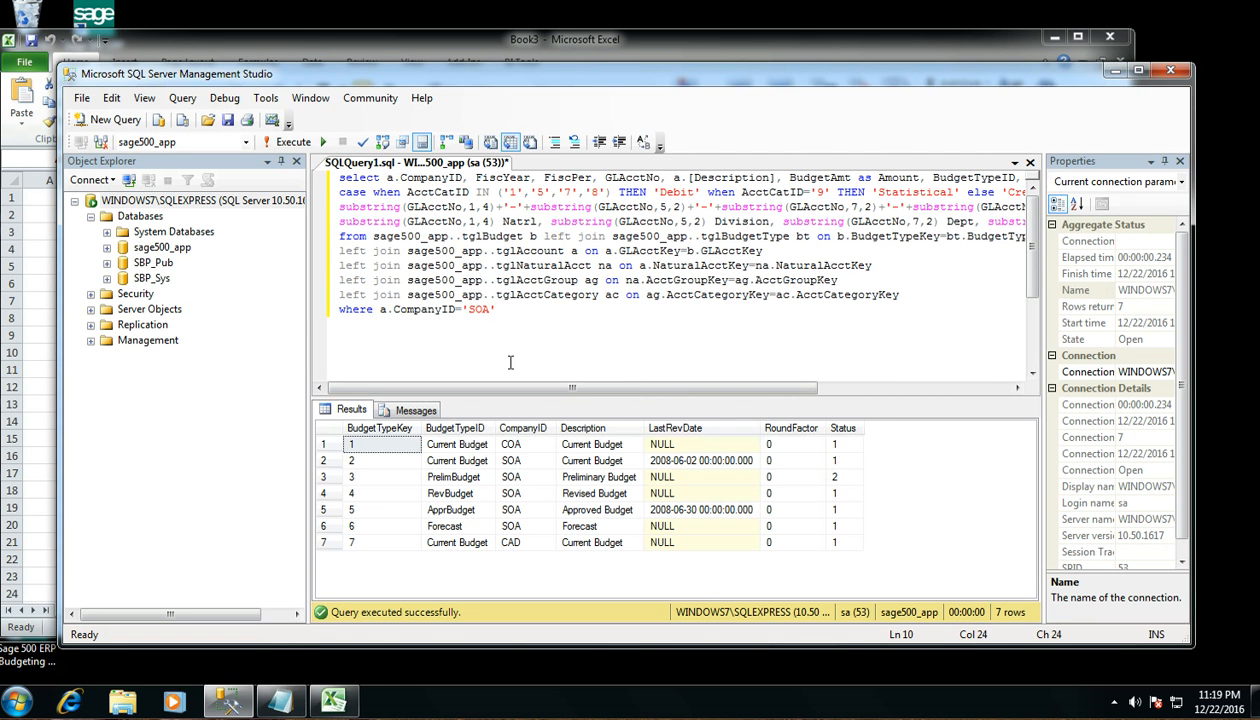
pyautogui.click(285, 142)
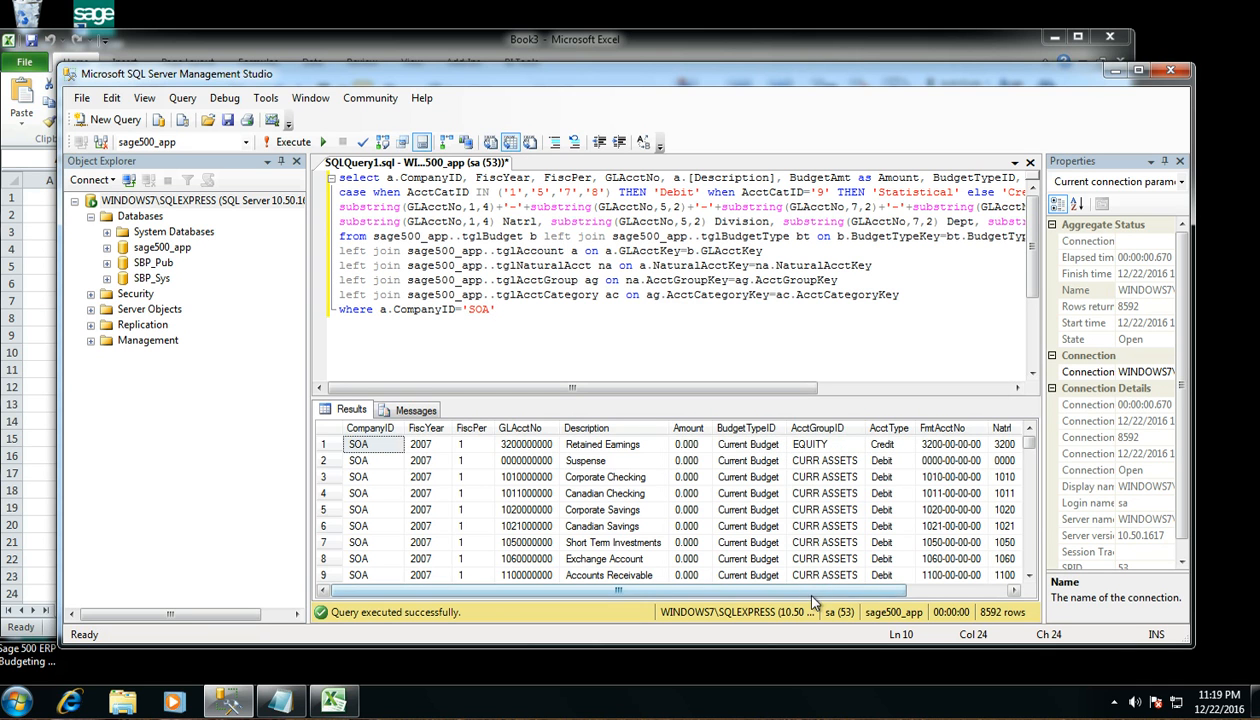
pyautogui.moveTo(845, 587); pyautogui.dragTo(995, 611)
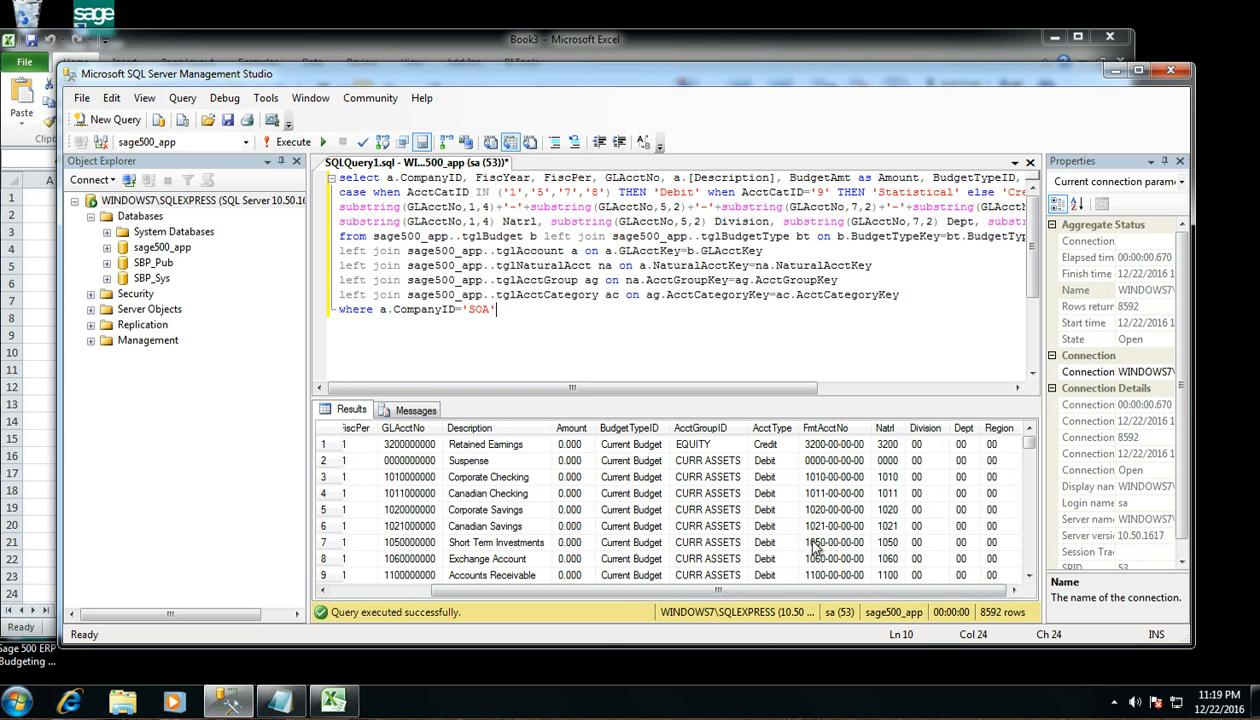
pyautogui.moveTo(590, 590); pyautogui.dragTo(484, 584)
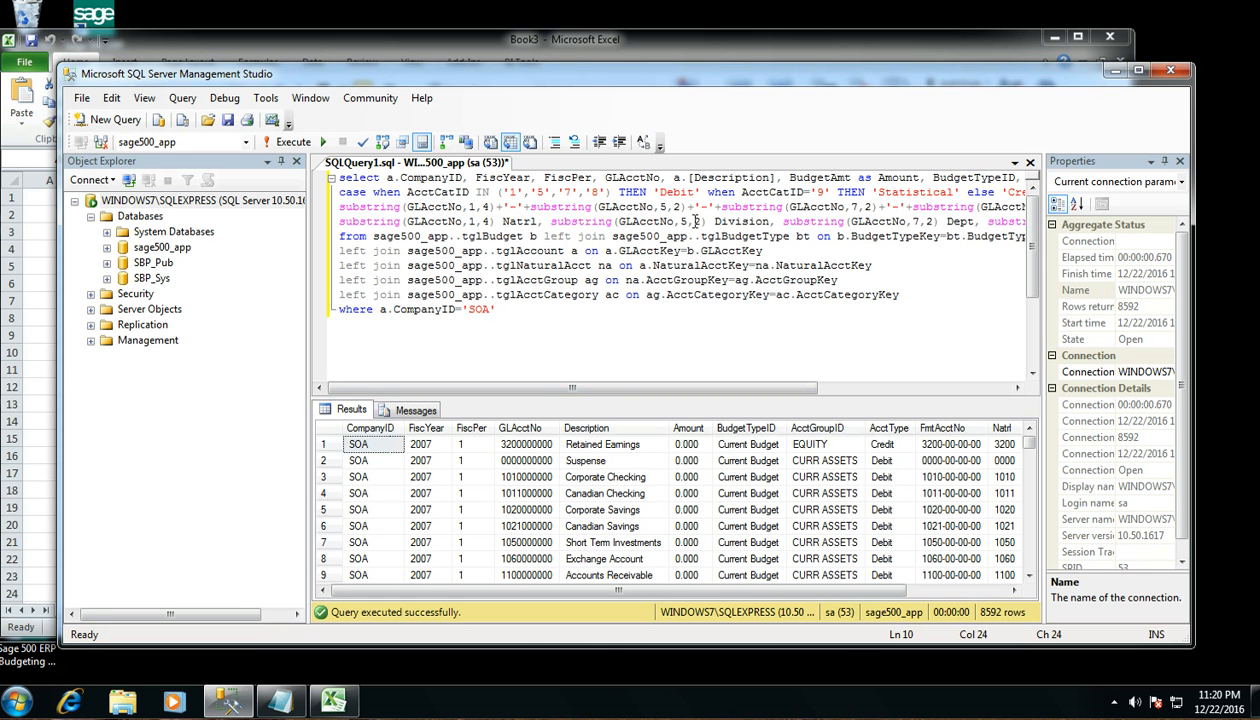
pyautogui.moveTo(690, 390); pyautogui.dragTo(820, 396)
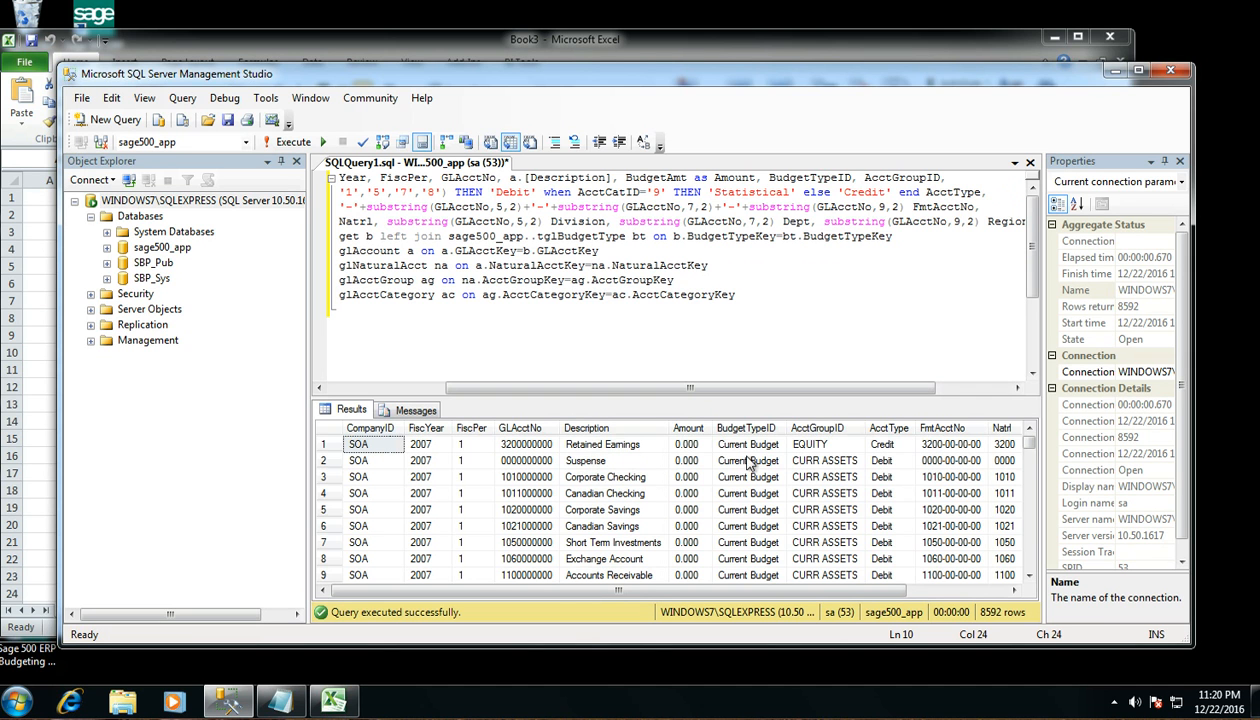
pyautogui.moveTo(1030, 452); pyautogui.dragTo(1029, 566)
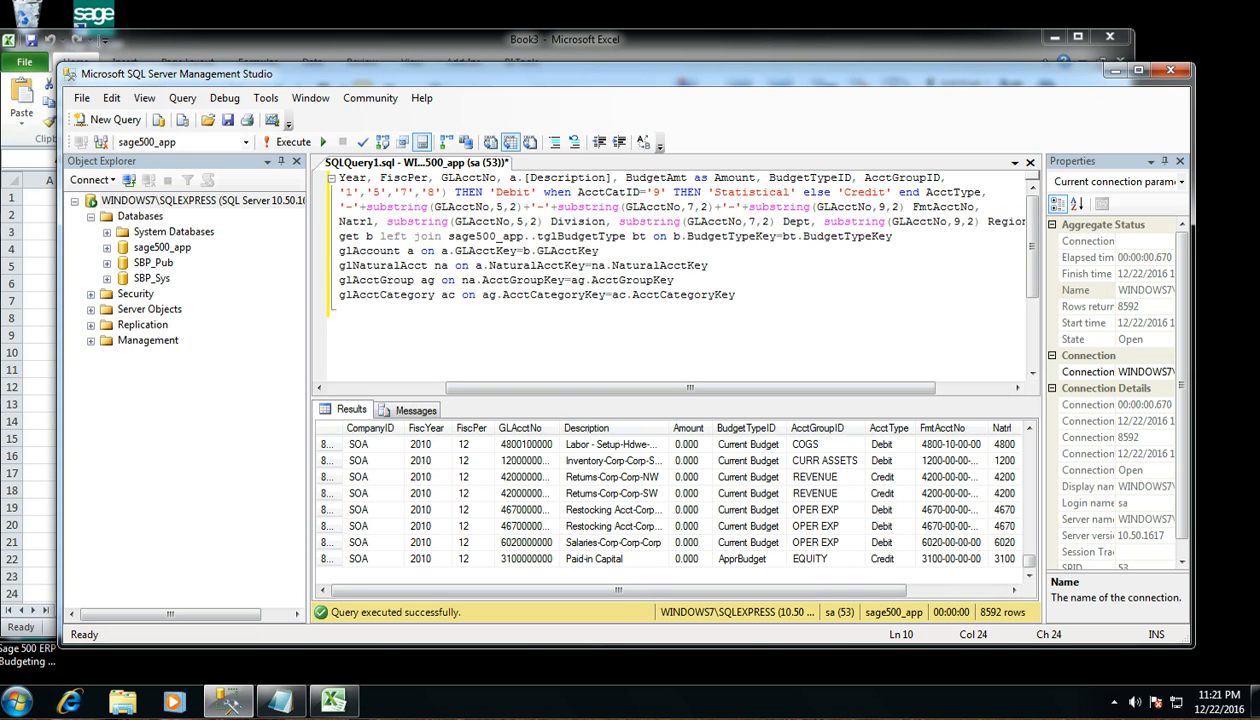
# Step: Replace the query with Notepad's Union All statement combining the actual and budget selects for company SOA, and execute it
pyautogui.click(280, 700)
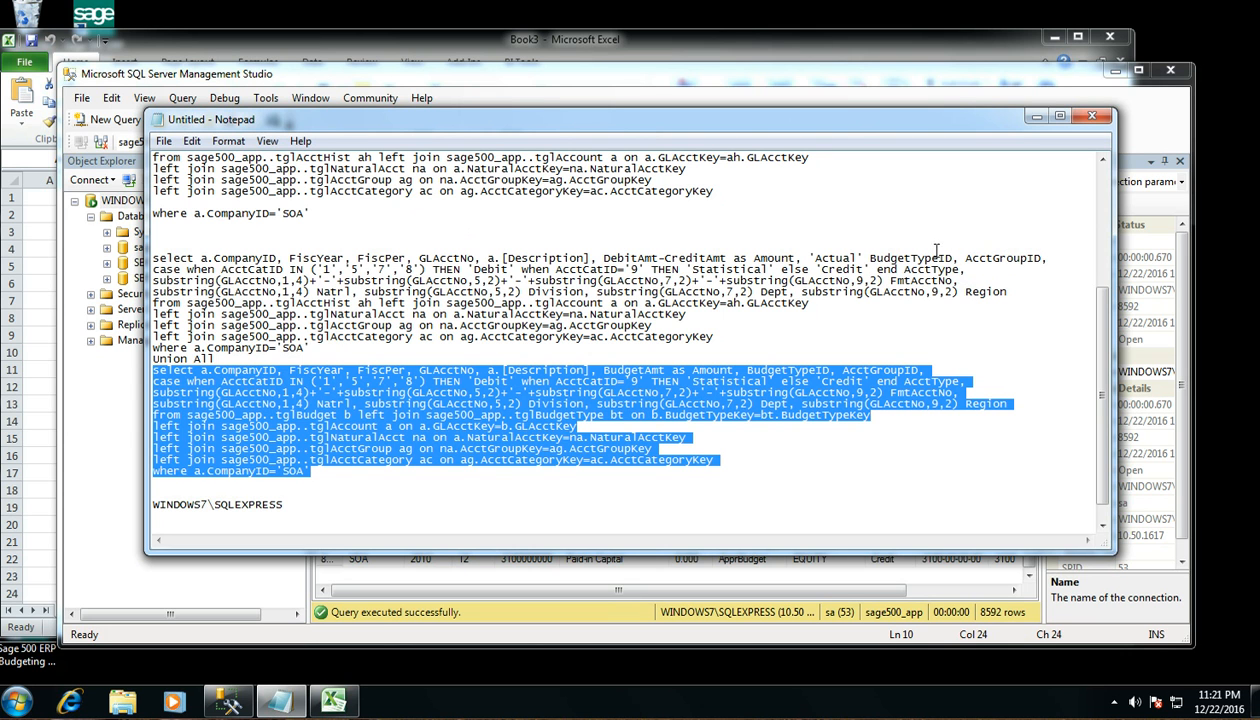
pyautogui.moveTo(810, 258); pyautogui.dragTo(957, 258)
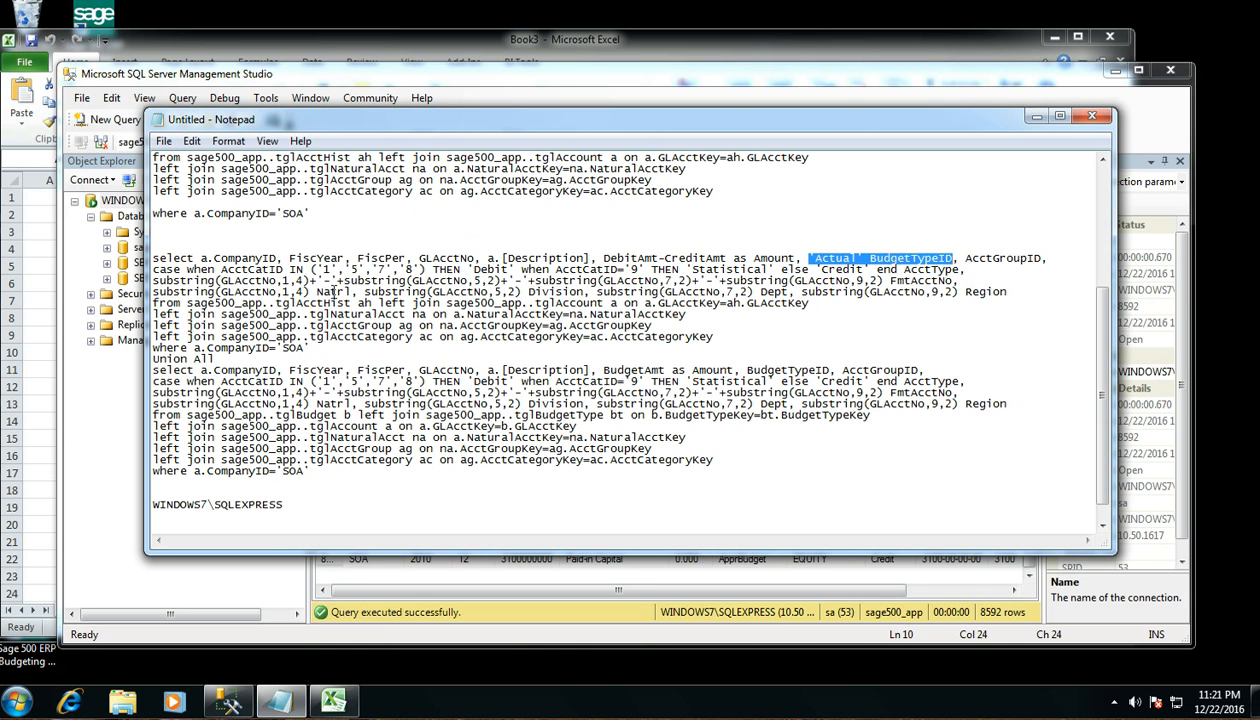
pyautogui.moveTo(231, 356); pyautogui.dragTo(152, 358)
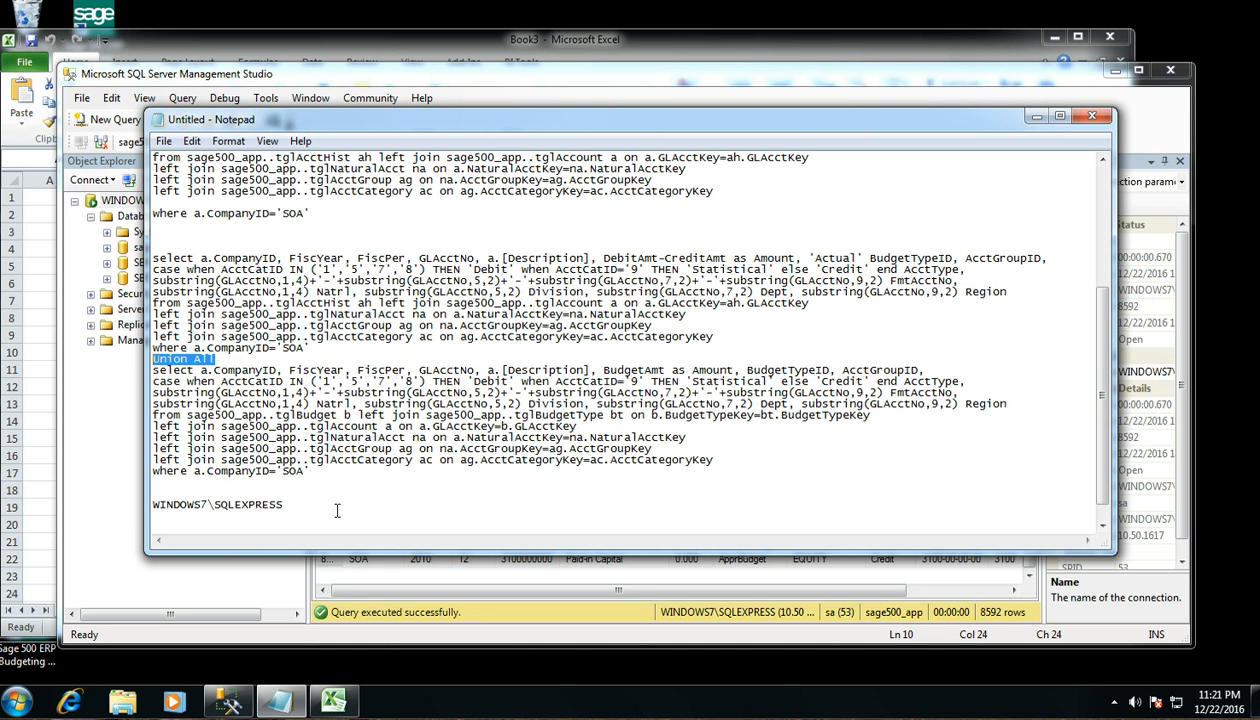
pyautogui.moveTo(326, 472); pyautogui.dragTo(133, 258)
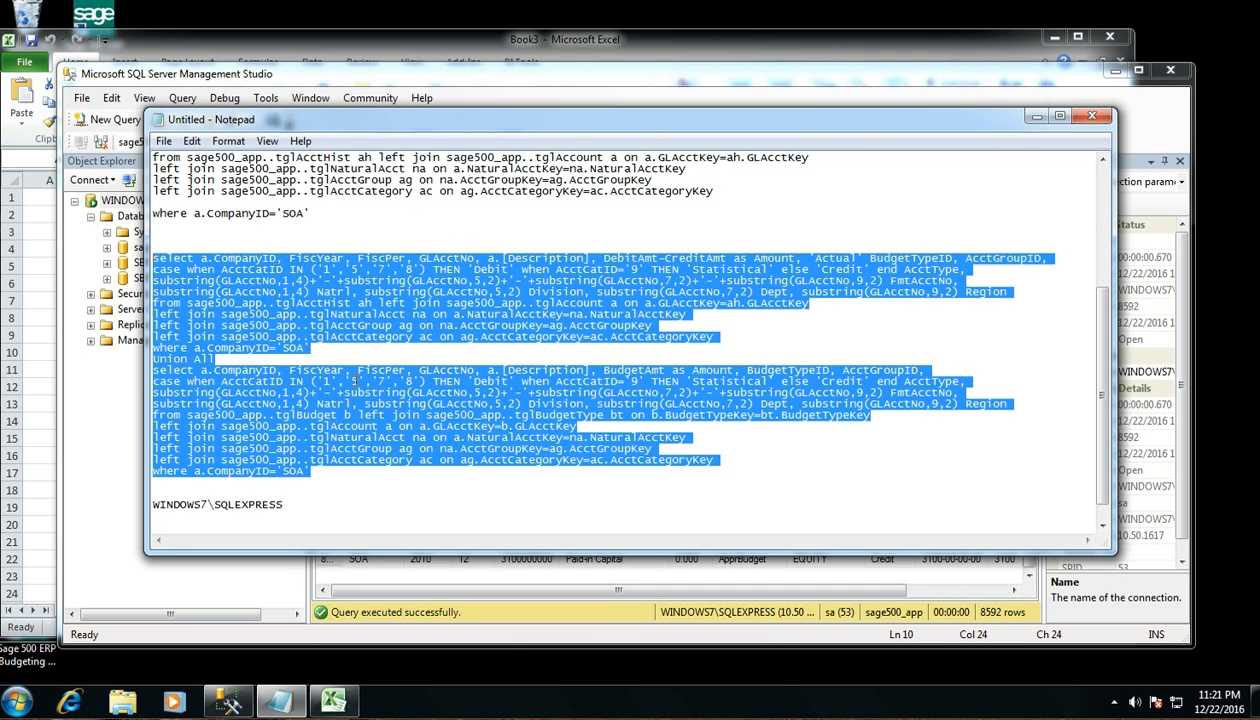
pyautogui.click(1036, 117)
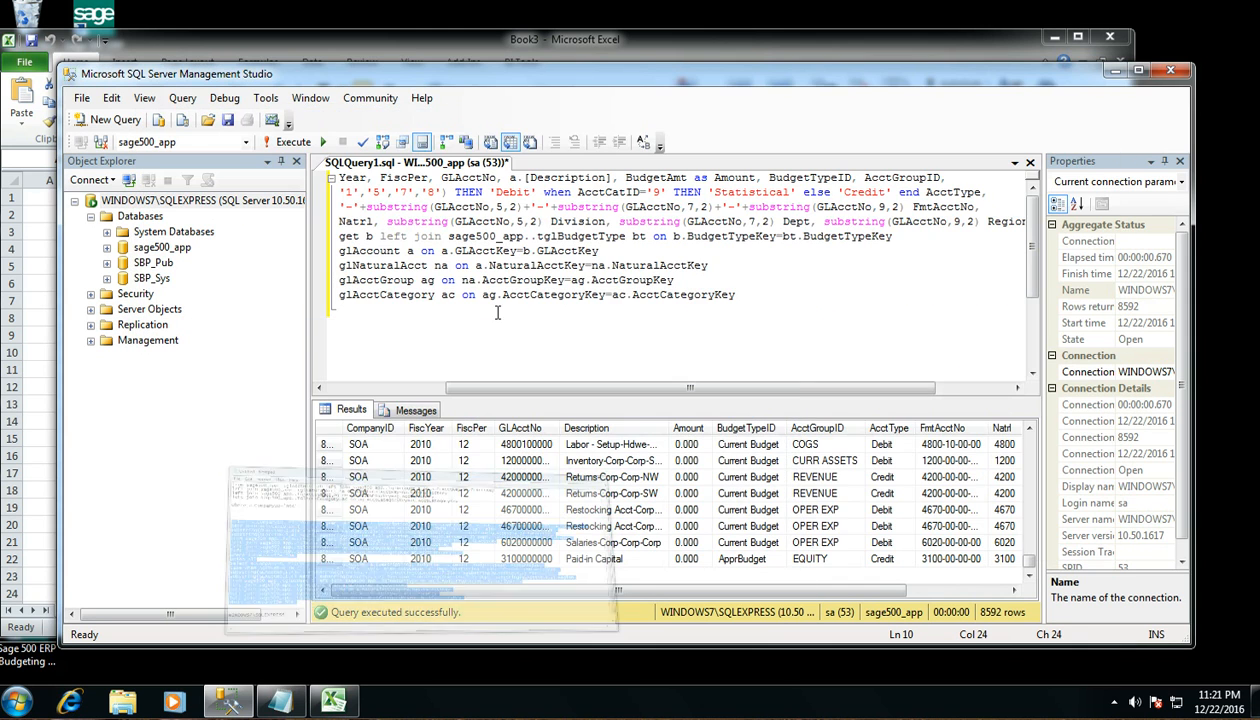
pyautogui.moveTo(801, 291); pyautogui.dragTo(270, 120)
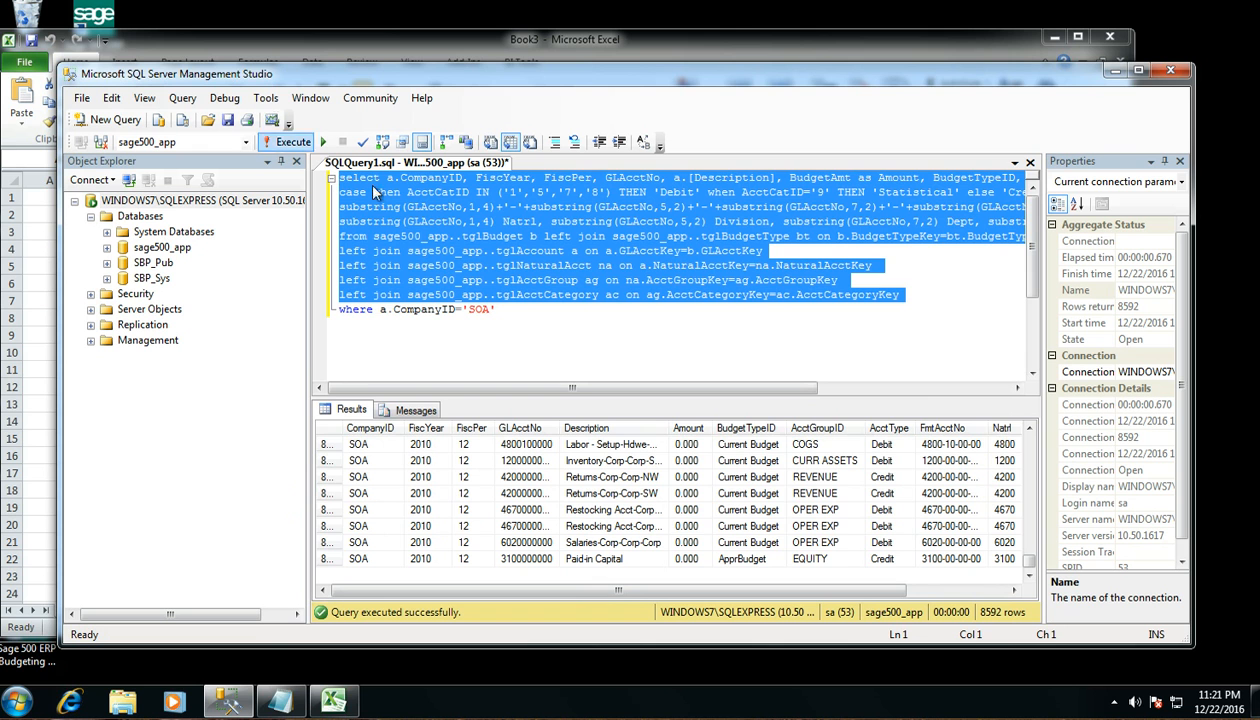
pyautogui.hotkey('ctrl', 'v')
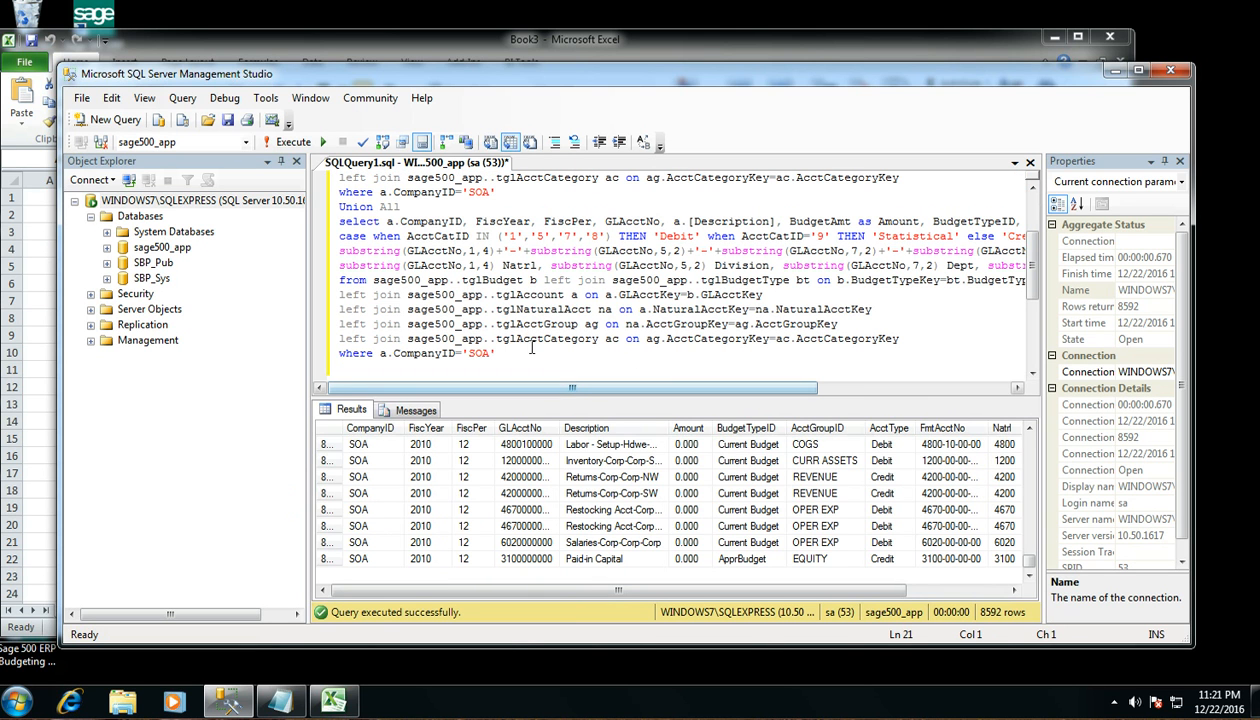
pyautogui.click(318, 146)
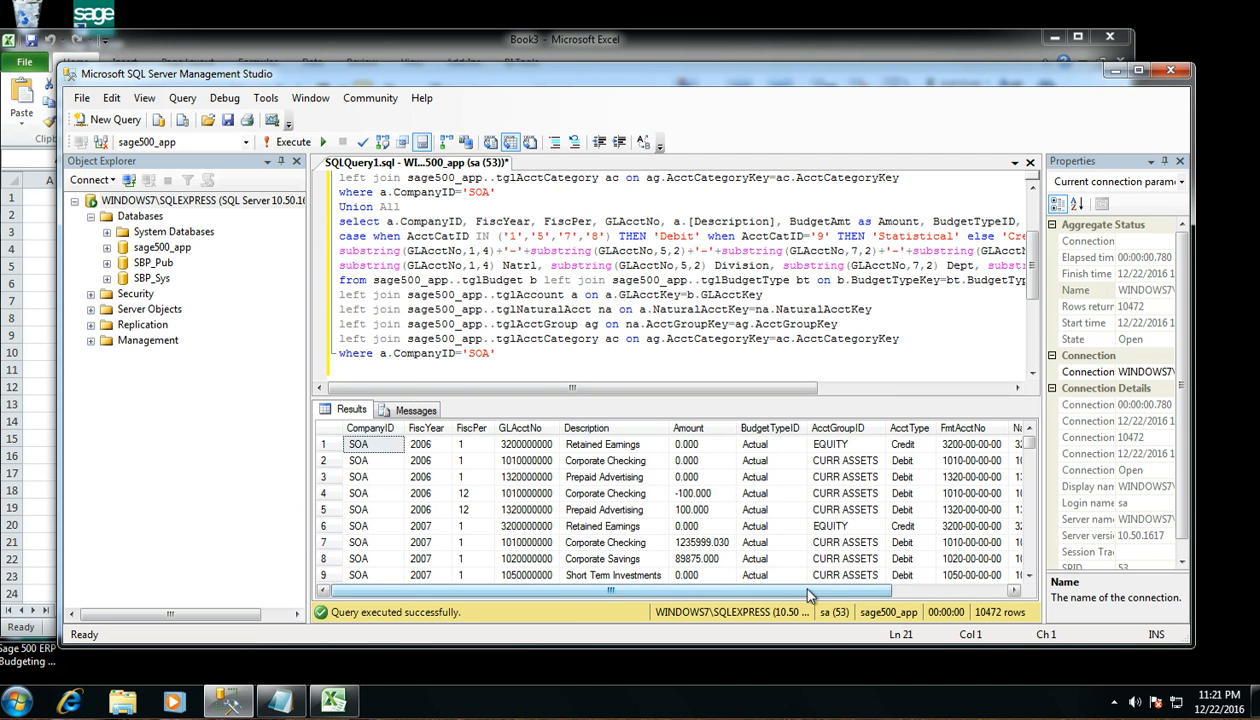
# Step: Examine the combined actual and budget rows from start to end, and review the query's tglAcctHist source, sage500_app prefix and GLAcctNo substring expressions
pyautogui.moveTo(1029, 442); pyautogui.dragTo(1030, 568)
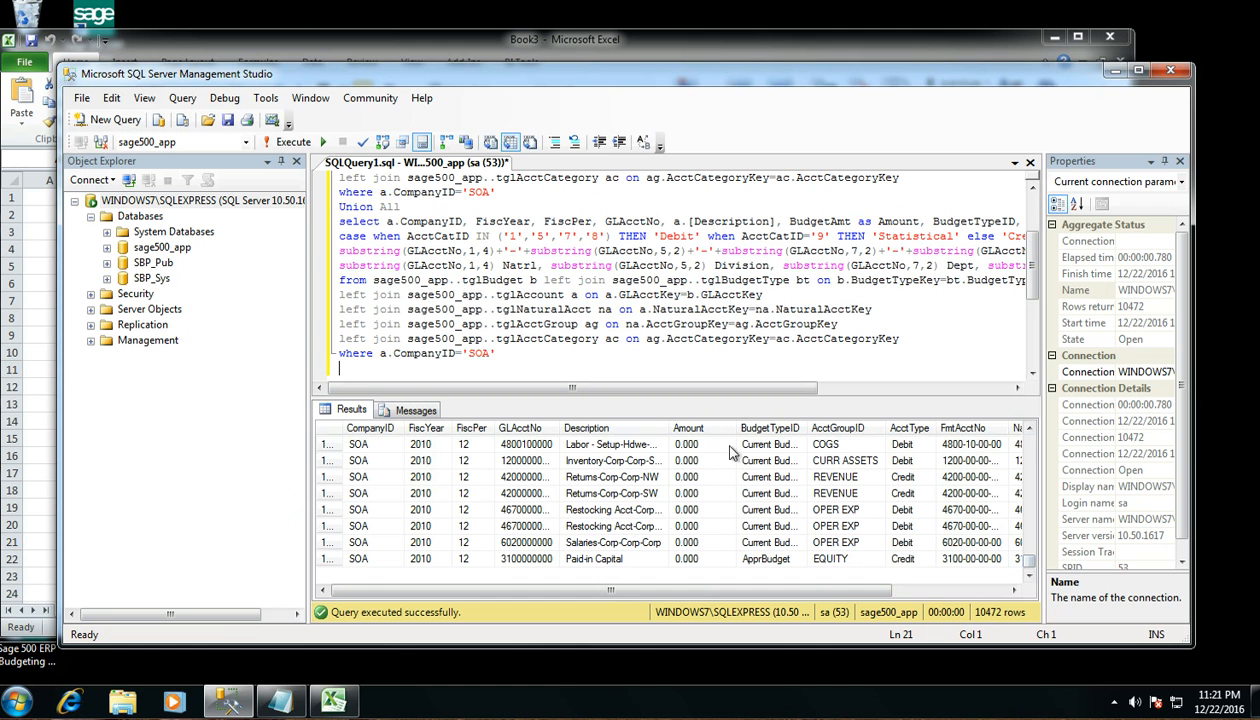
pyautogui.moveTo(1029, 560); pyautogui.dragTo(1029, 440)
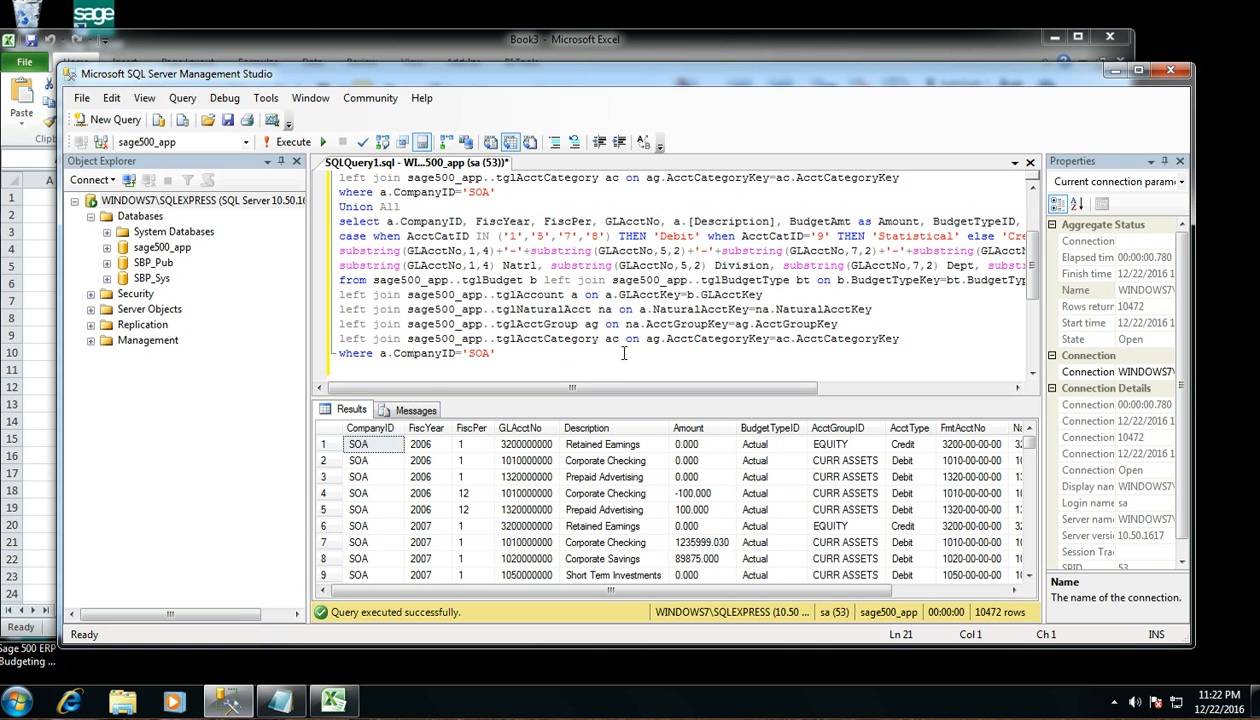
pyautogui.scroll(3, 486, 272)
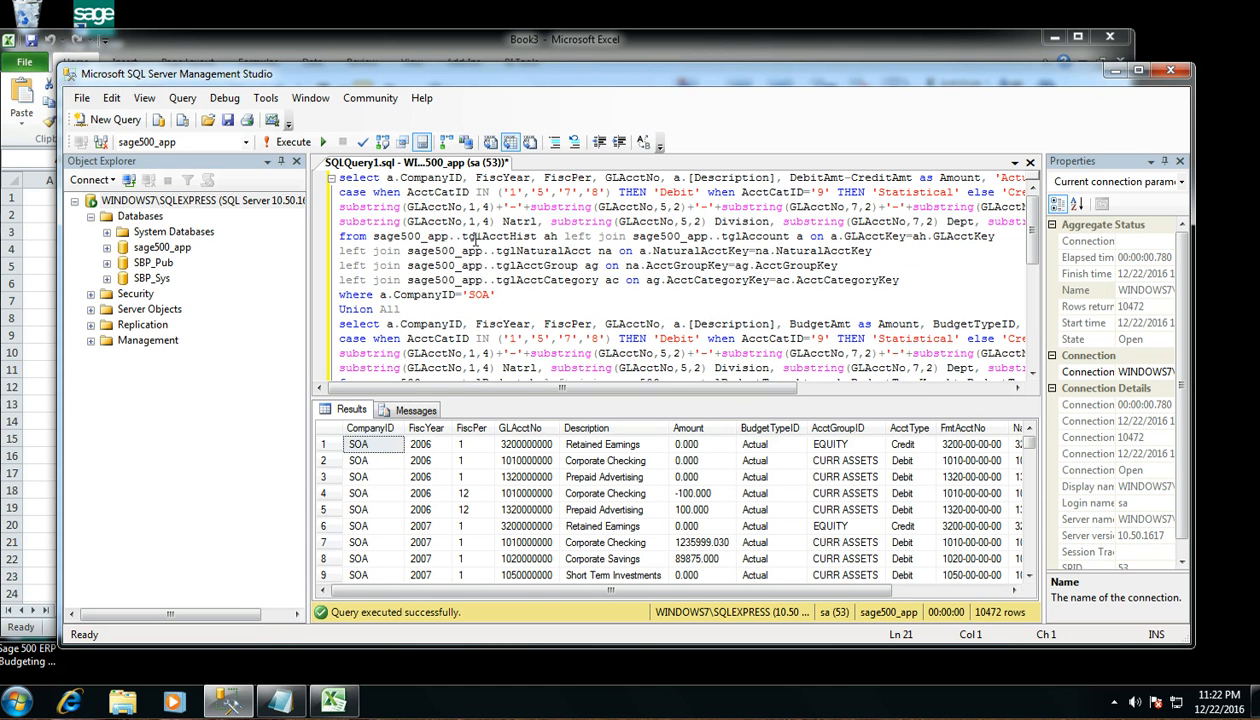
pyautogui.moveTo(541, 236); pyautogui.dragTo(461, 236)
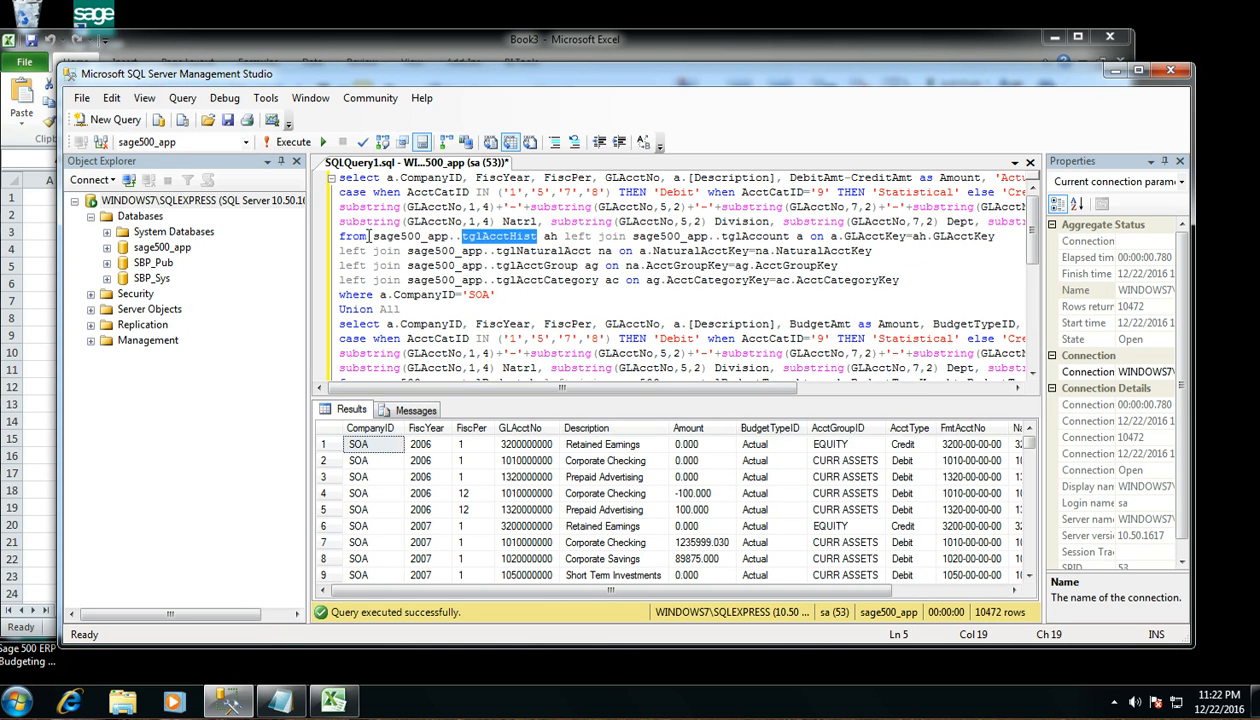
pyautogui.moveTo(372, 236); pyautogui.dragTo(452, 236)
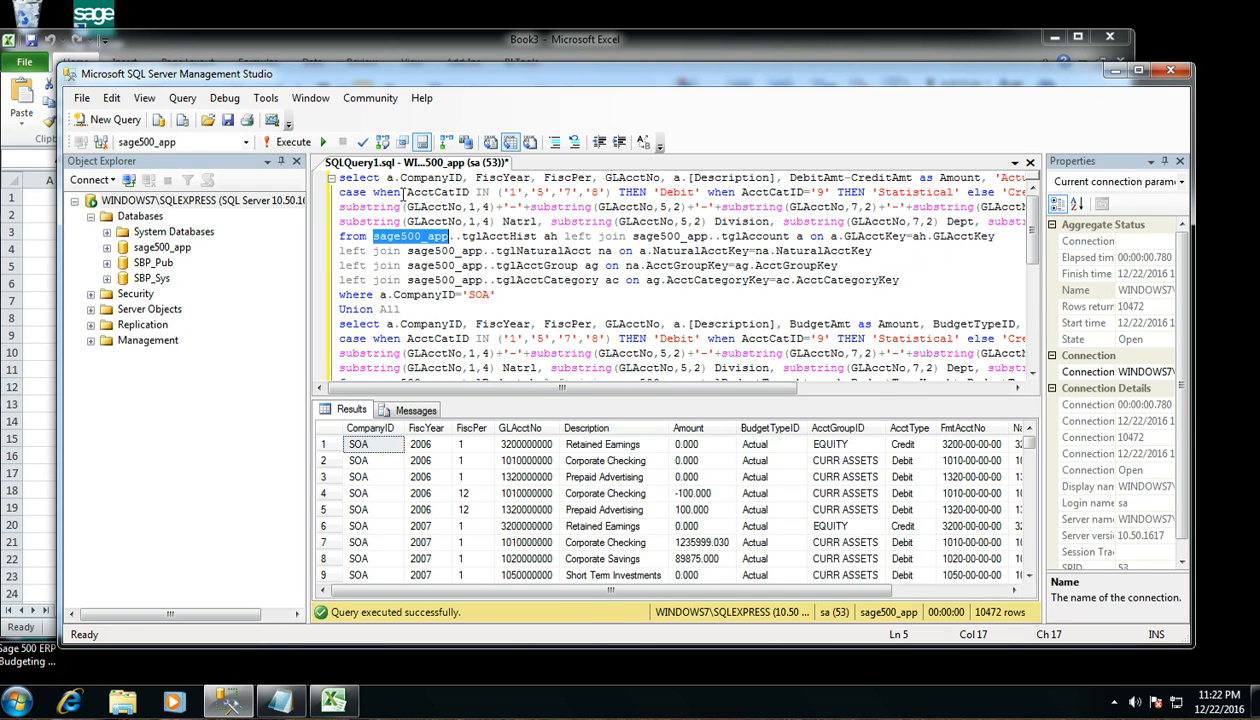
pyautogui.moveTo(503, 206); pyautogui.dragTo(330, 210)
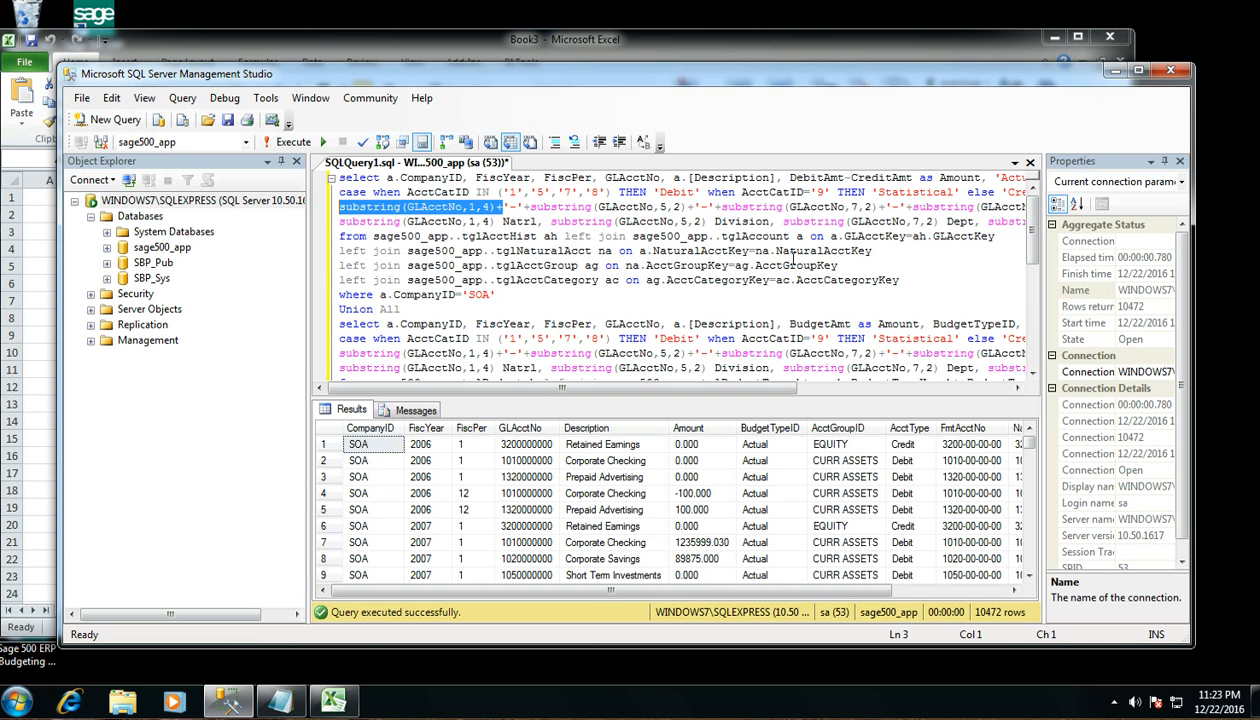
pyautogui.scroll(-1, 742, 308)
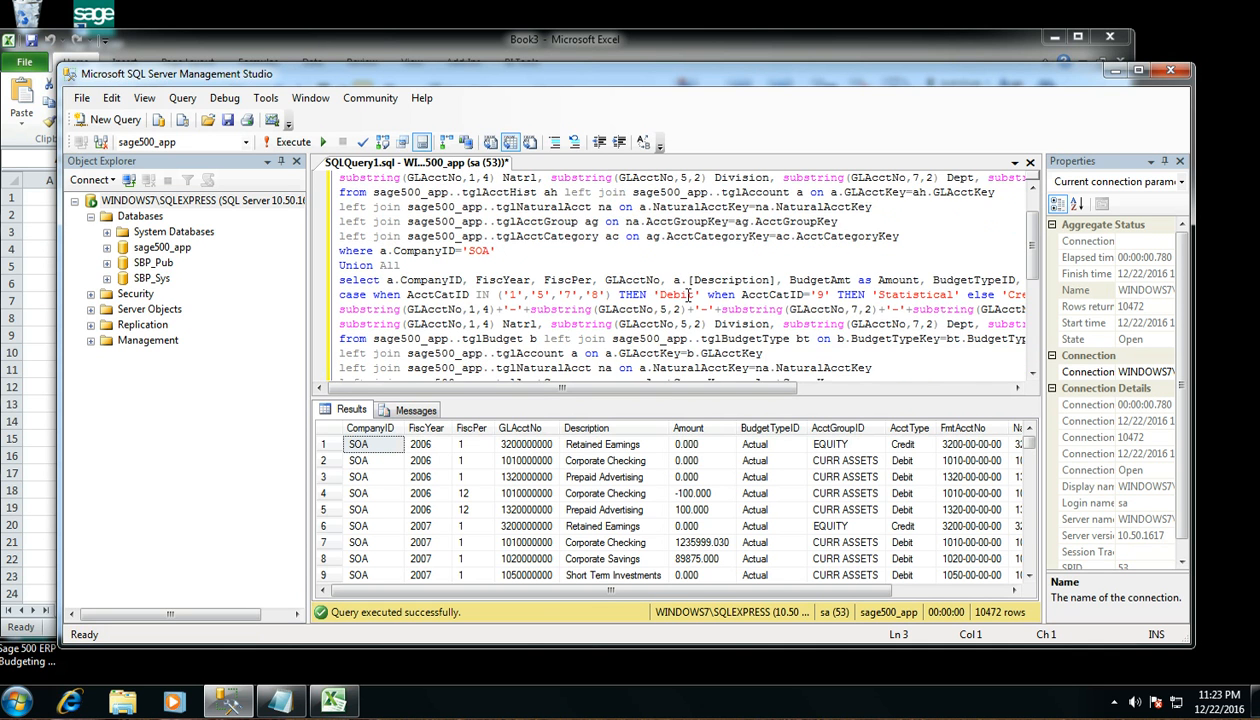
pyautogui.scroll(1, 688, 294)
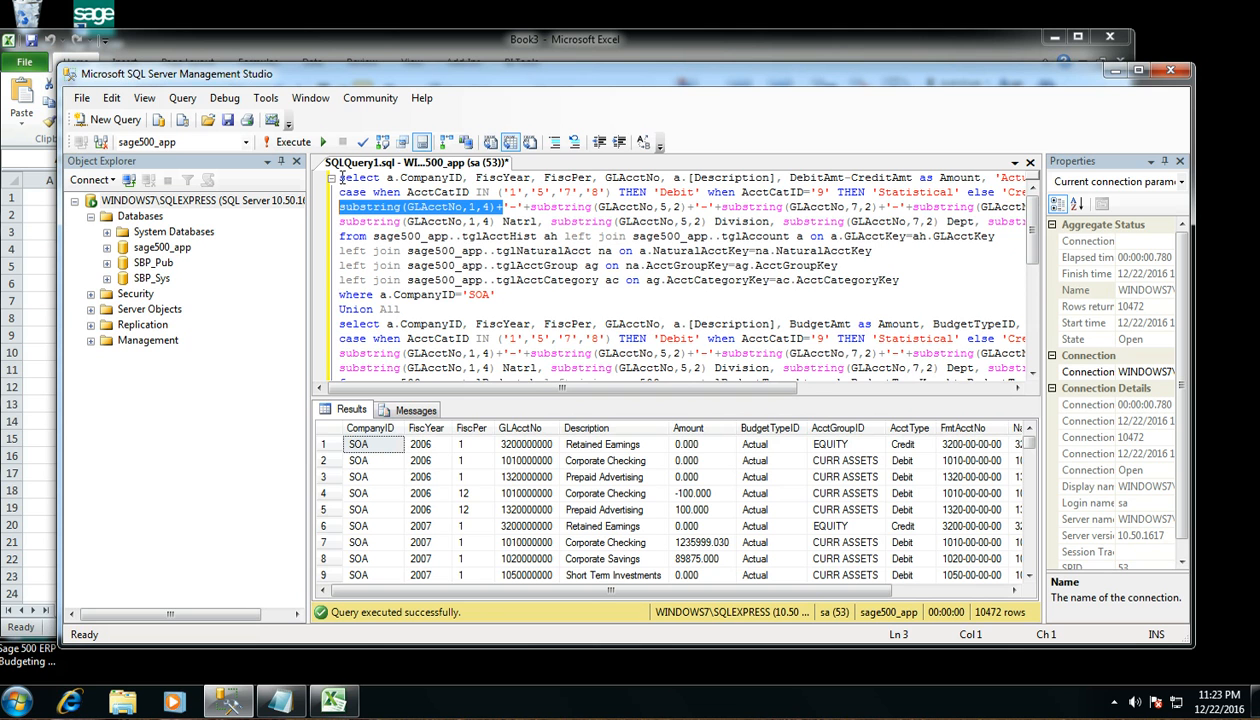
# Step: Select the whole union query in the editor and switch to the blank Excel workbook, bringing its window fully into view
pyautogui.moveTo(343, 177); pyautogui.dragTo(528, 301)
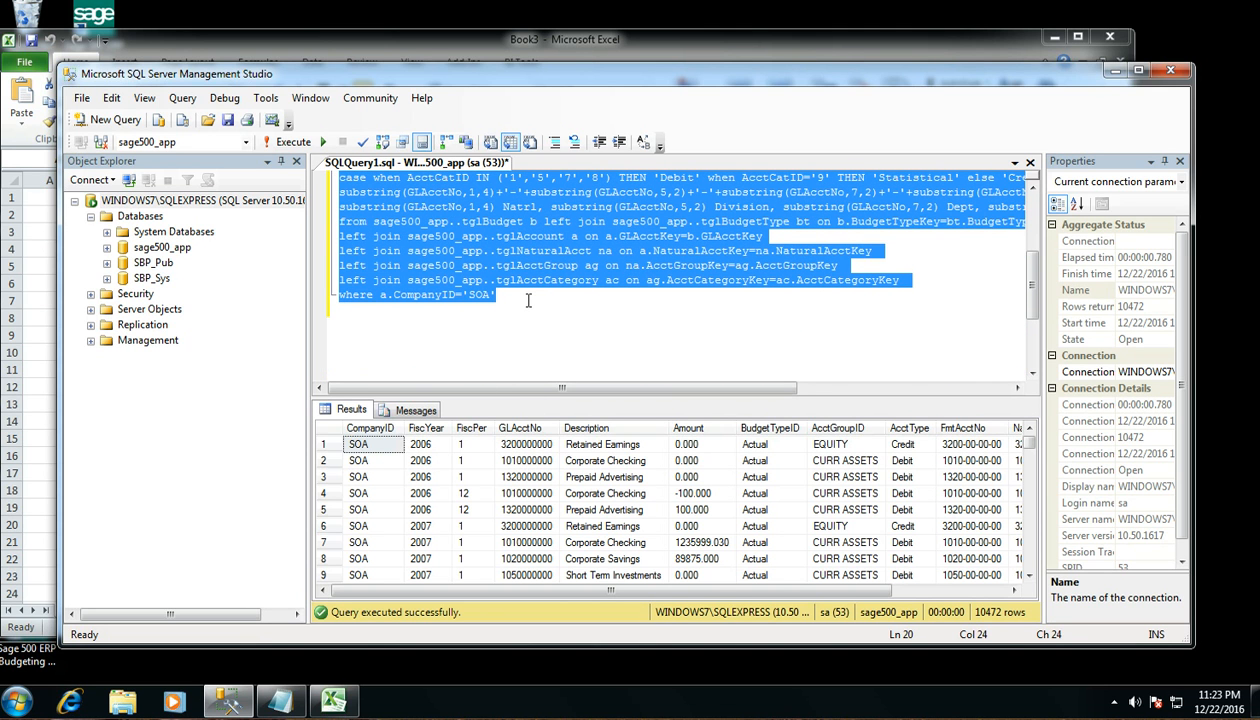
pyautogui.click(1111, 72)
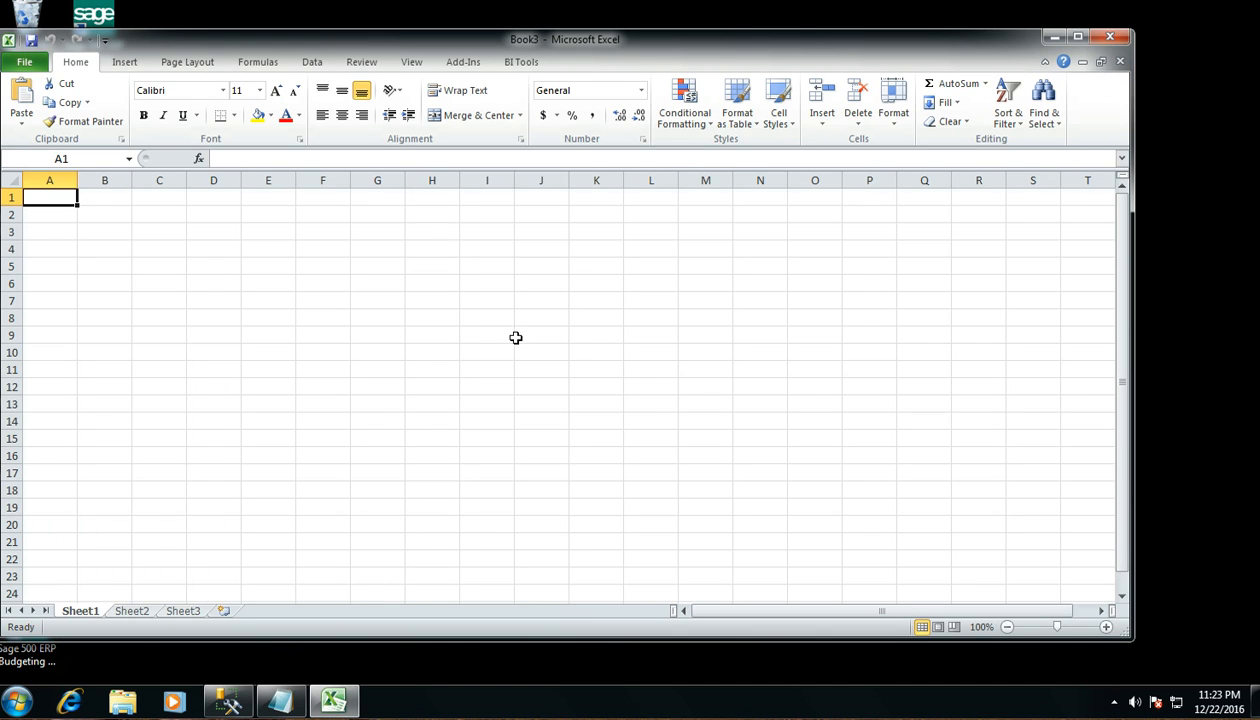
pyautogui.moveTo(435, 45); pyautogui.dragTo(439, 42)
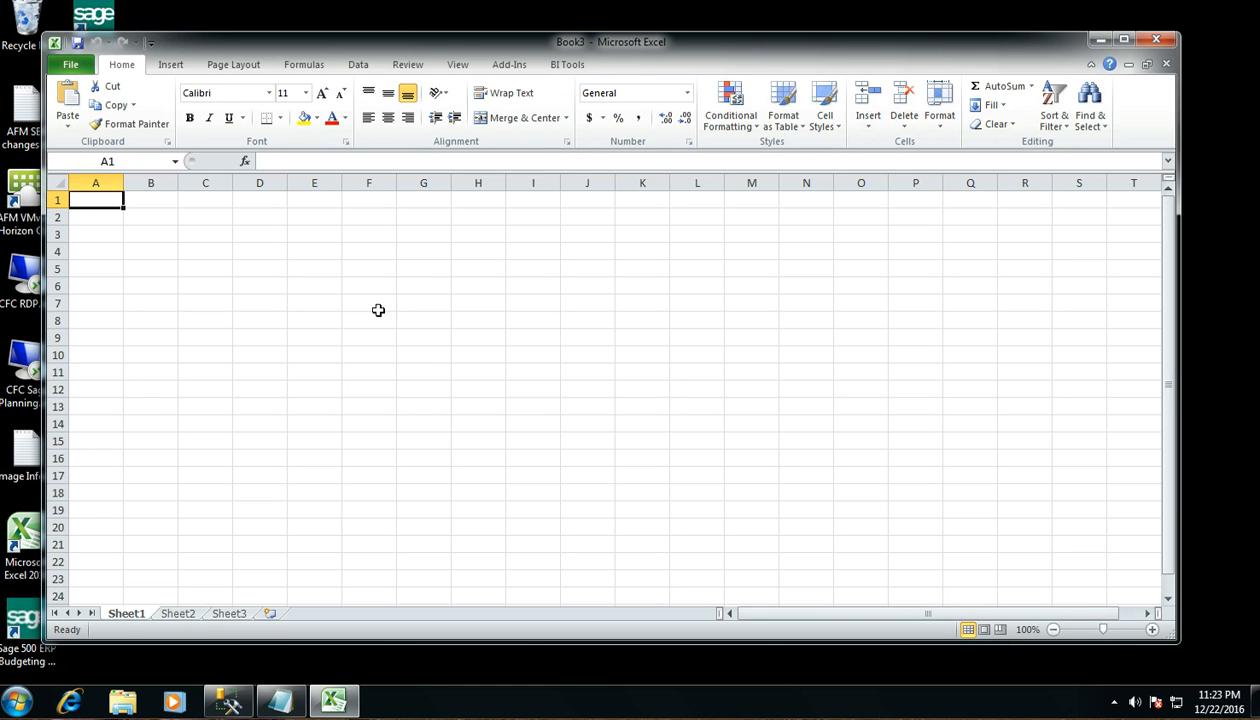
# Step: Start an external data connection from SQL Server and set the server name to WINDOWS7\SQLEXPRESS, copied from Notepad
pyautogui.click(359, 68)
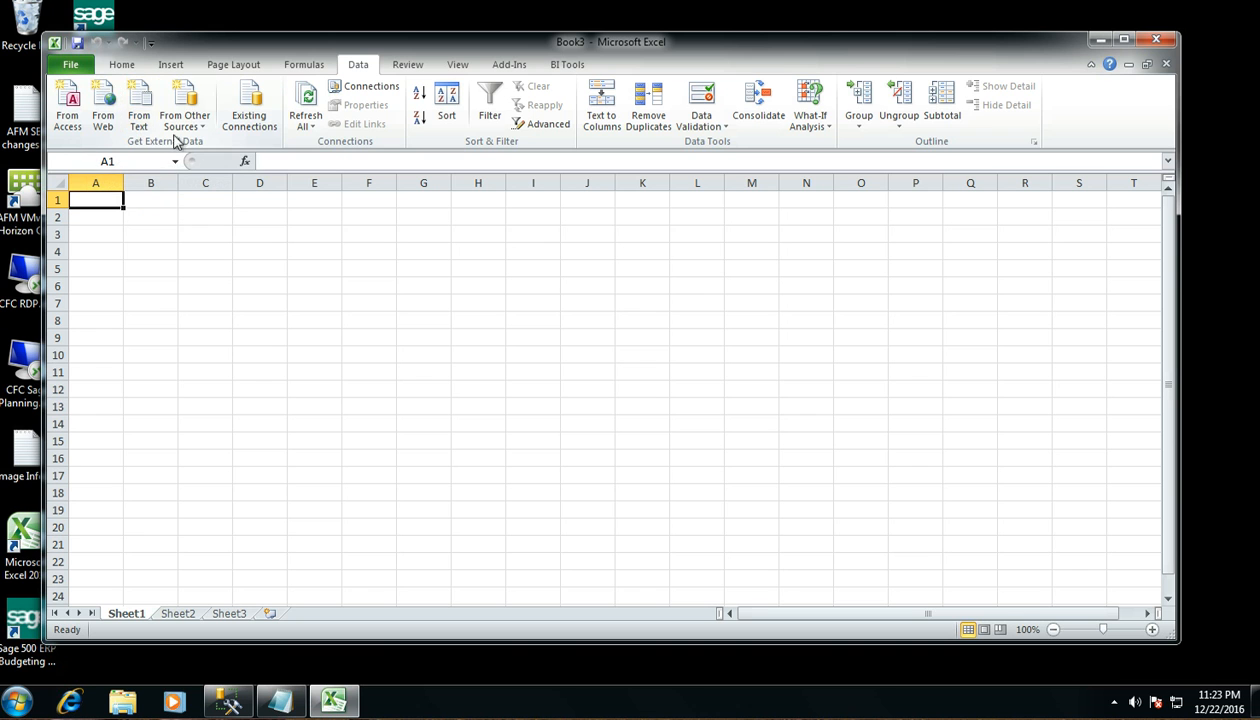
pyautogui.click(203, 130)
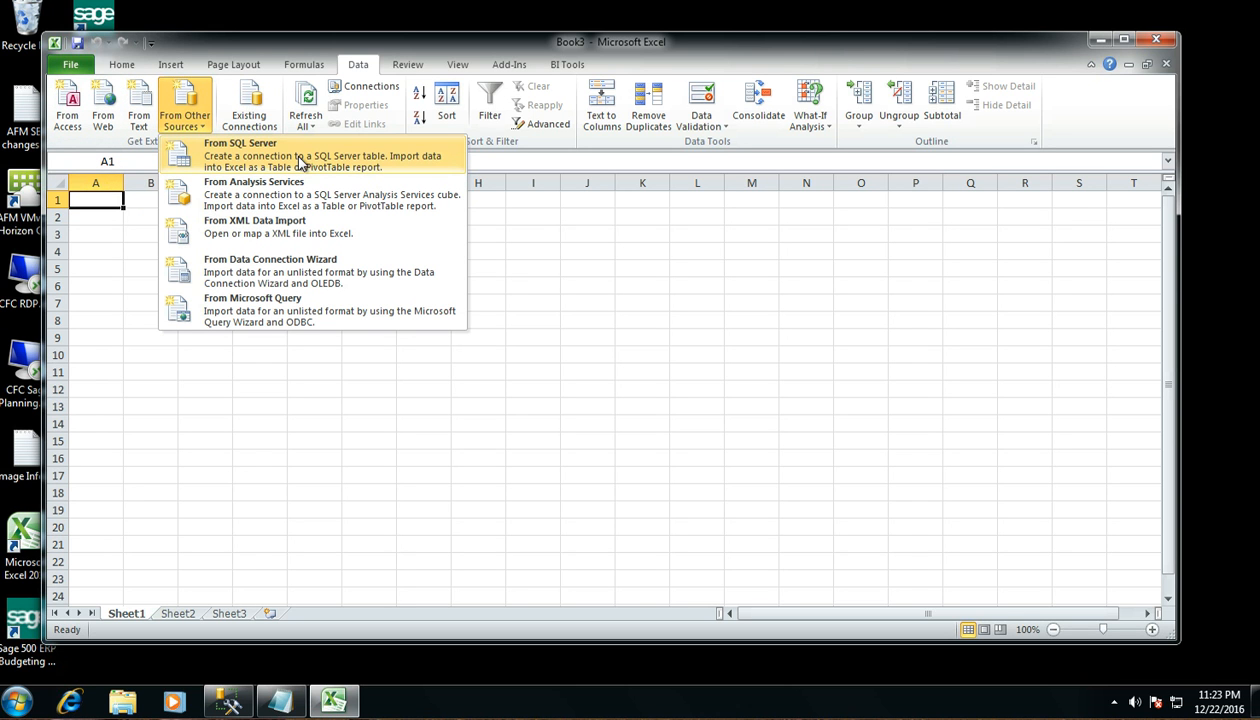
pyautogui.click(290, 156)
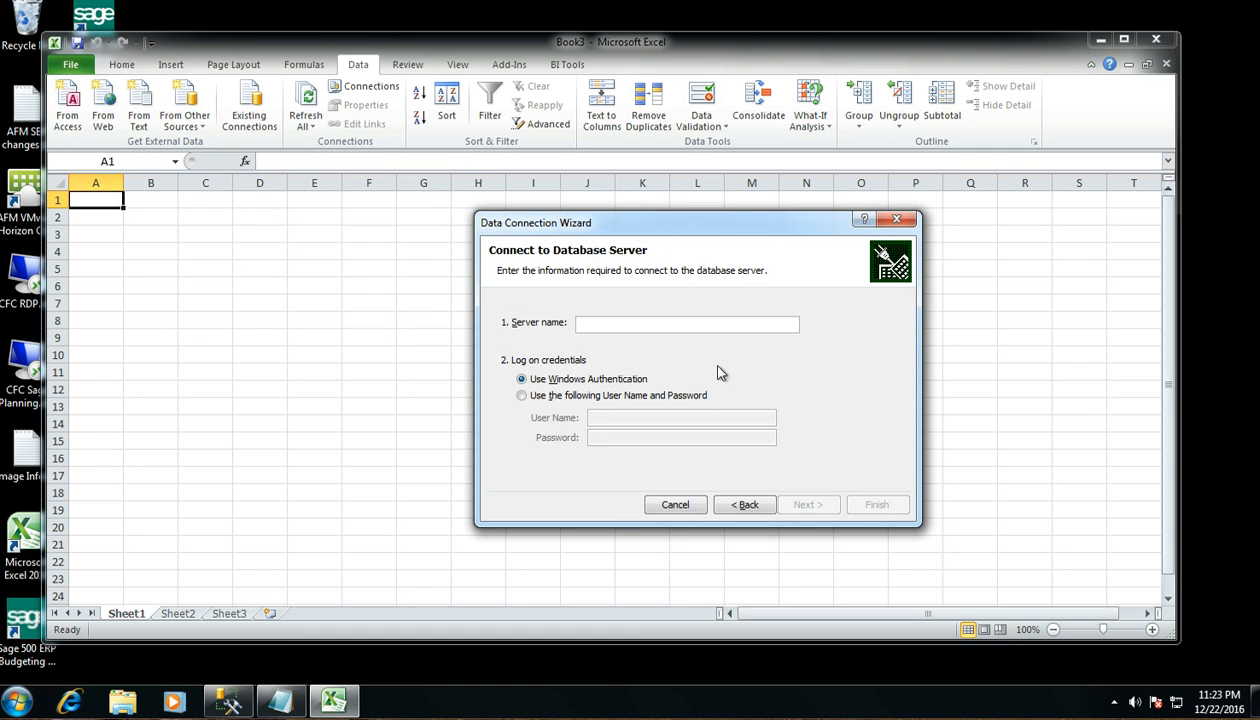
pyautogui.moveTo(697, 226); pyautogui.dragTo(608, 178)
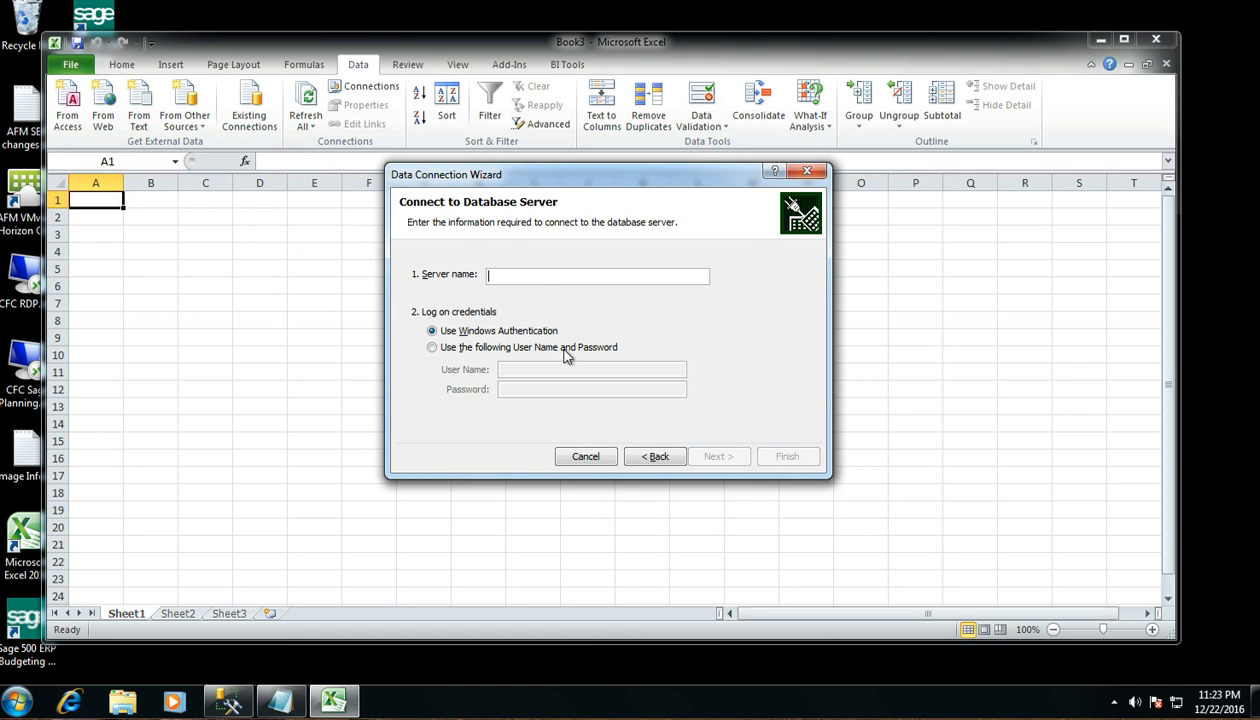
pyautogui.click(290, 695)
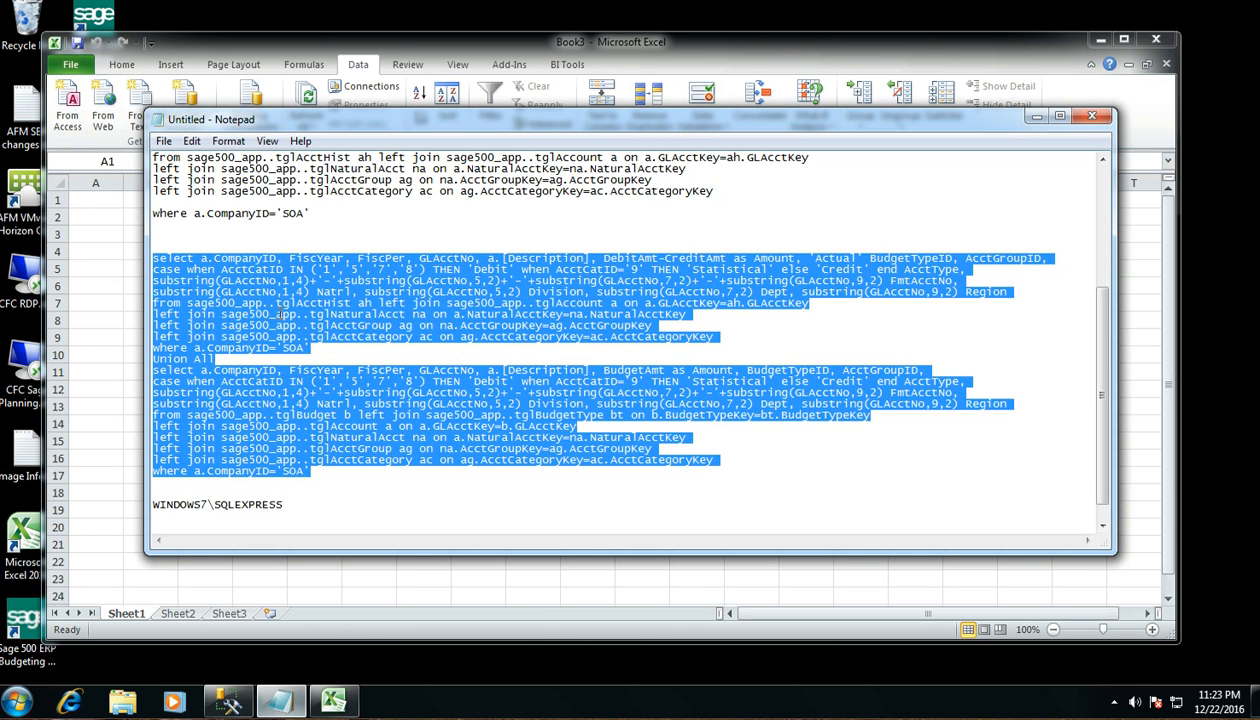
pyautogui.moveTo(284, 504); pyautogui.dragTo(152, 502)
pyautogui.hotkey('ctrl', 'c')
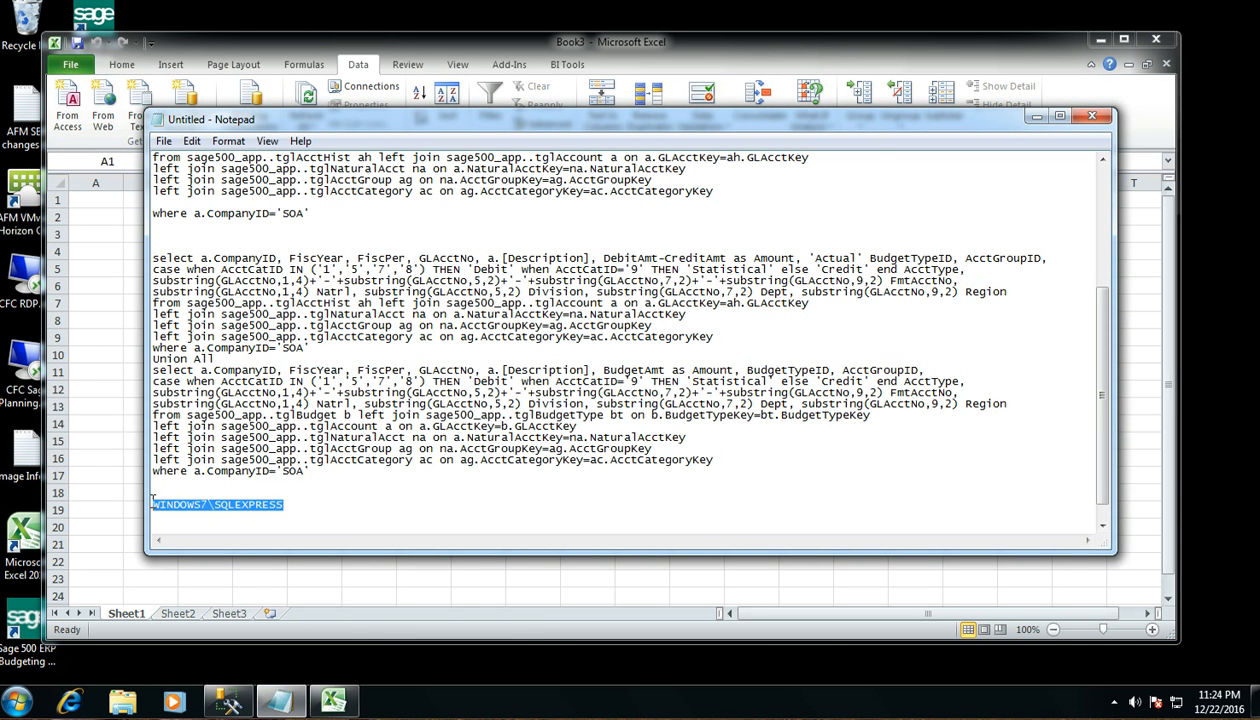
pyautogui.click(1037, 117)
pyautogui.hotkey('ctrl', 'v')
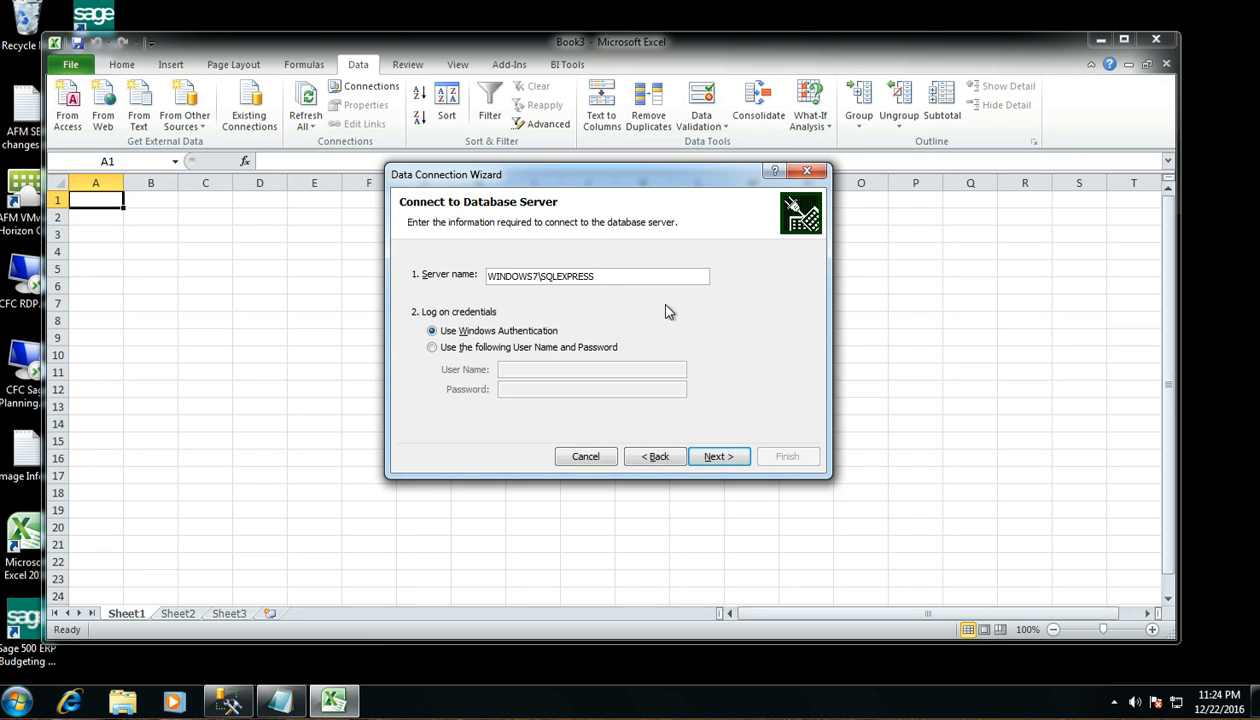
# Step: Connect to the server using Windows Authentication and choose sage500_app as the database
pyautogui.click(432, 348)
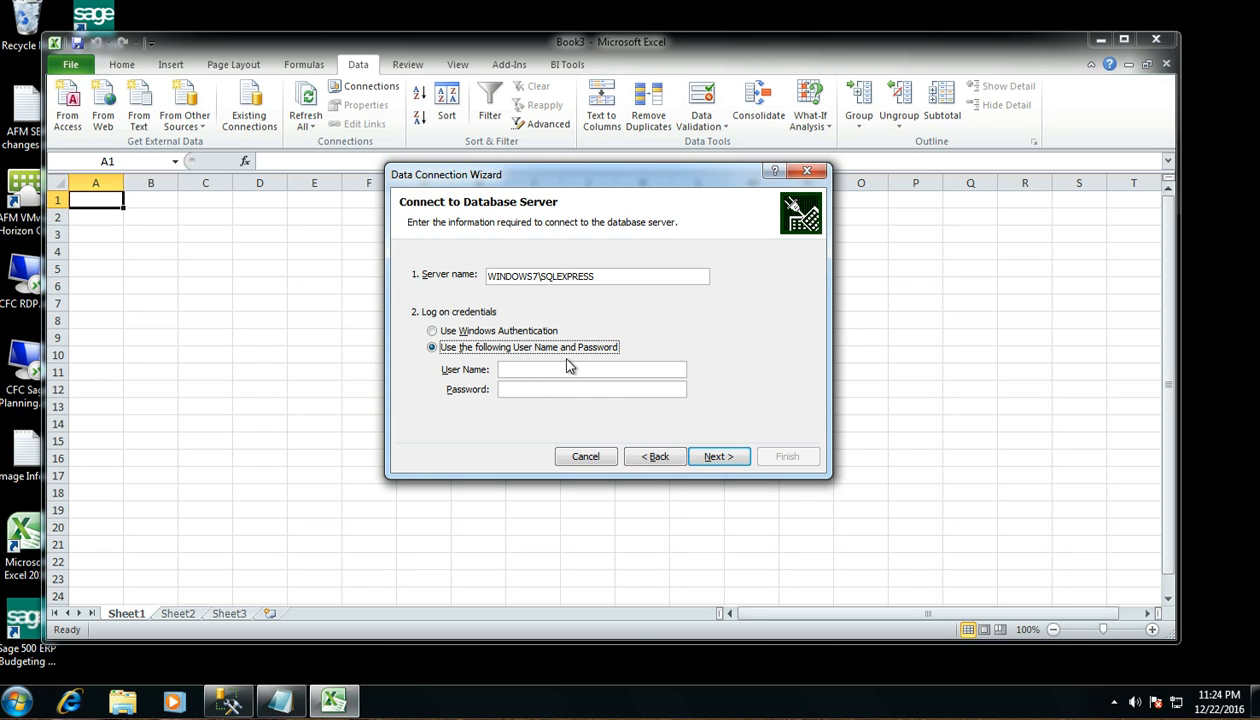
pyautogui.click(445, 331)
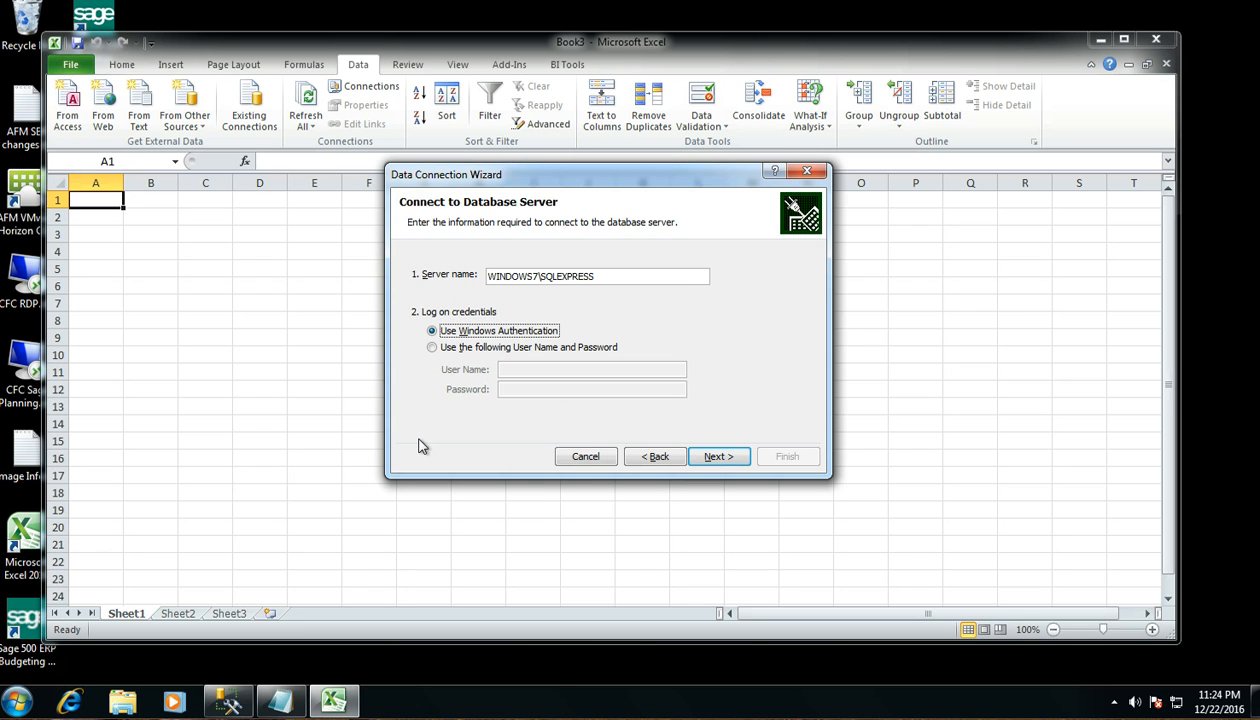
pyautogui.click(719, 457)
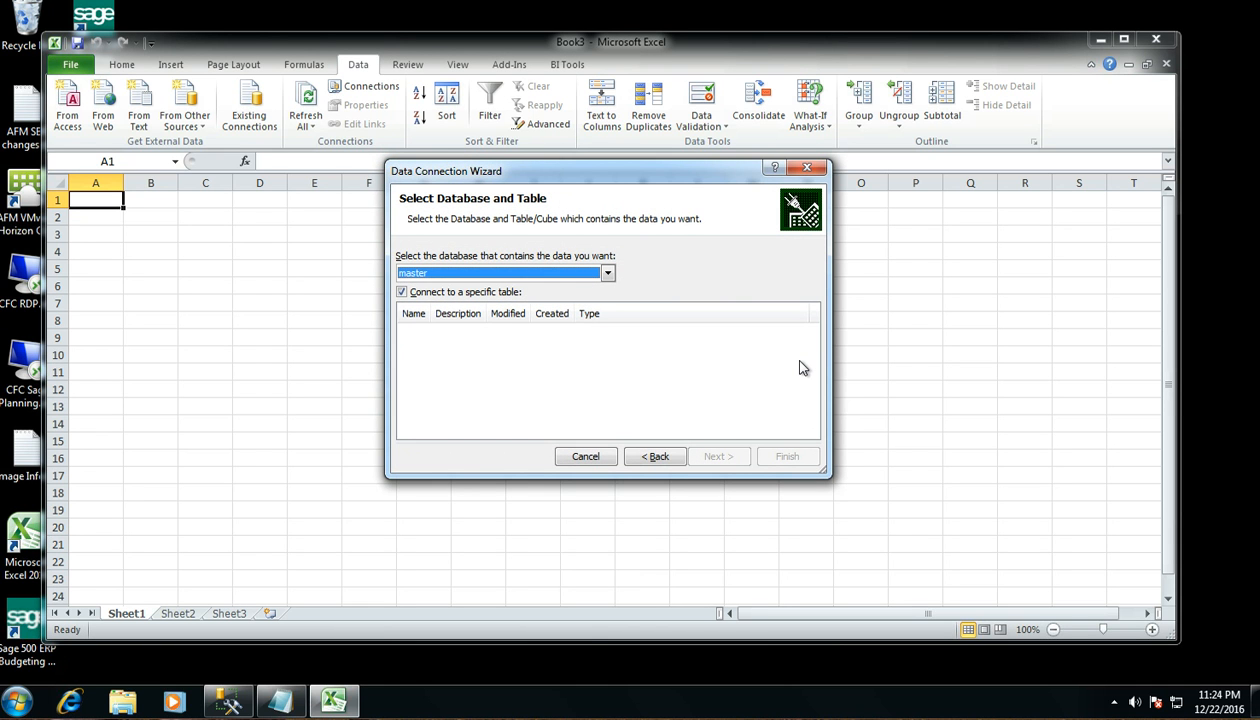
pyautogui.click(608, 273)
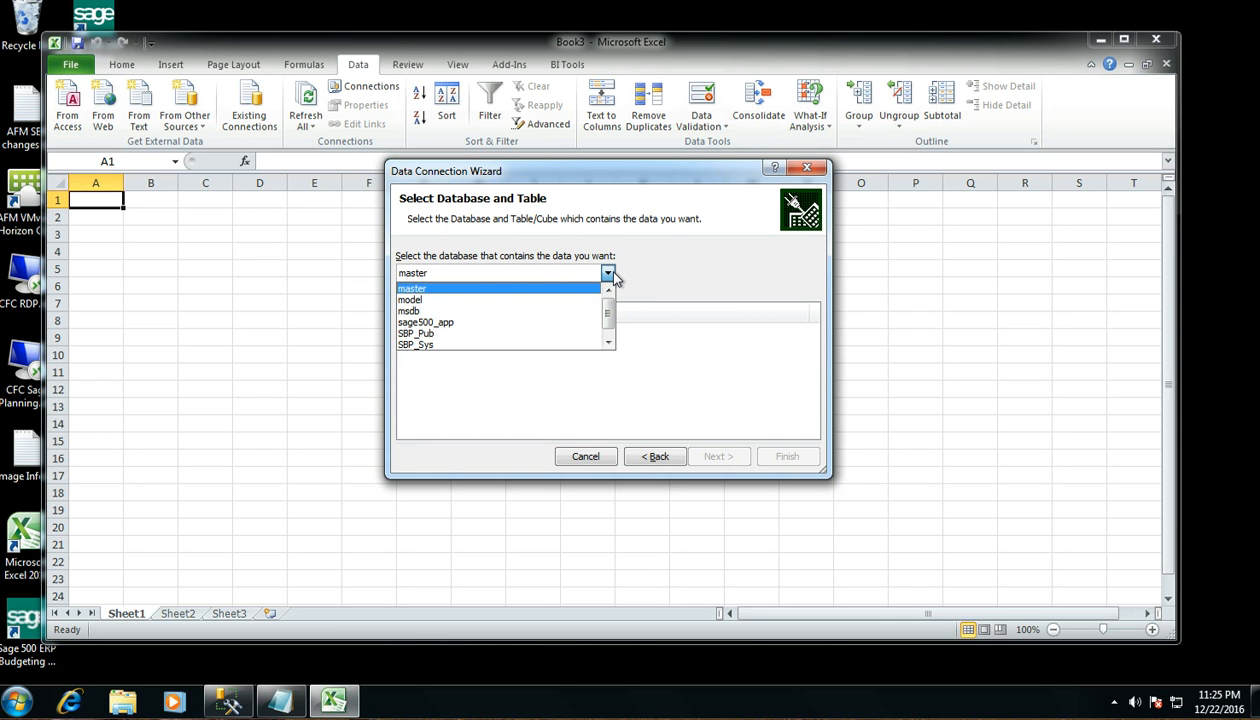
pyautogui.click(452, 322)
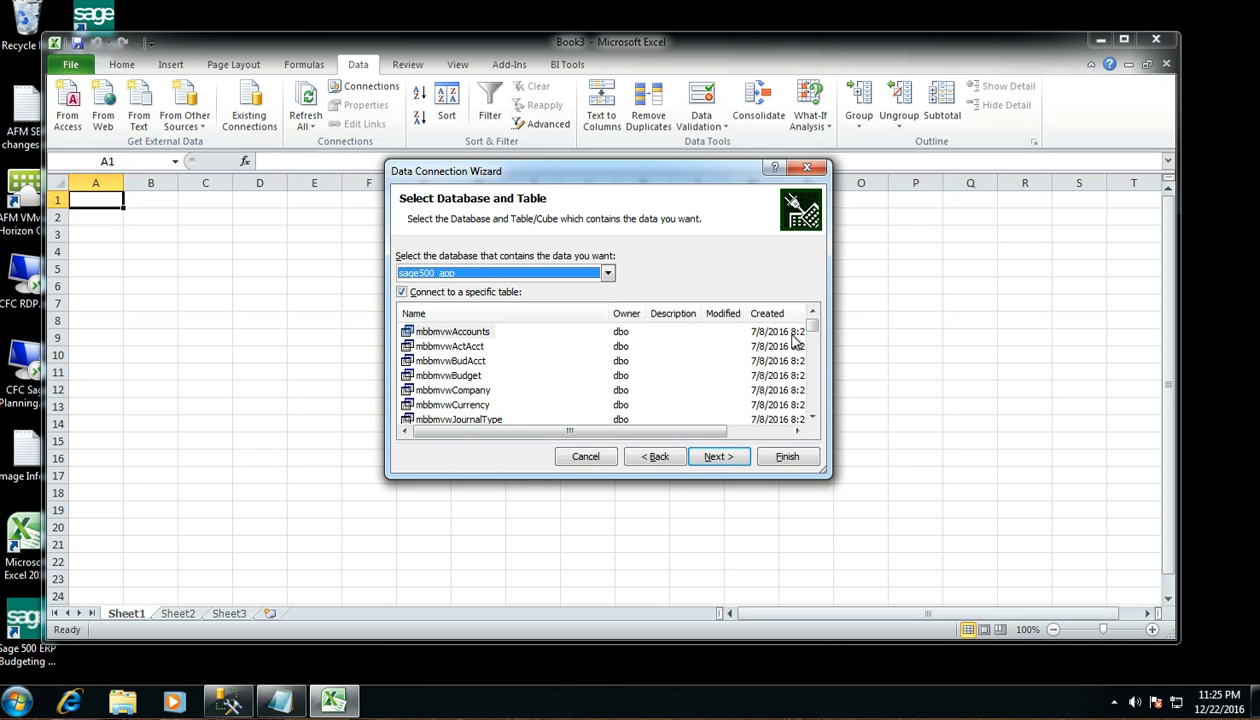
# Step: Find the general ledger tables in the table list and select tglAccount as the table to connect to
pyautogui.moveTo(812, 326); pyautogui.dragTo(815, 367)
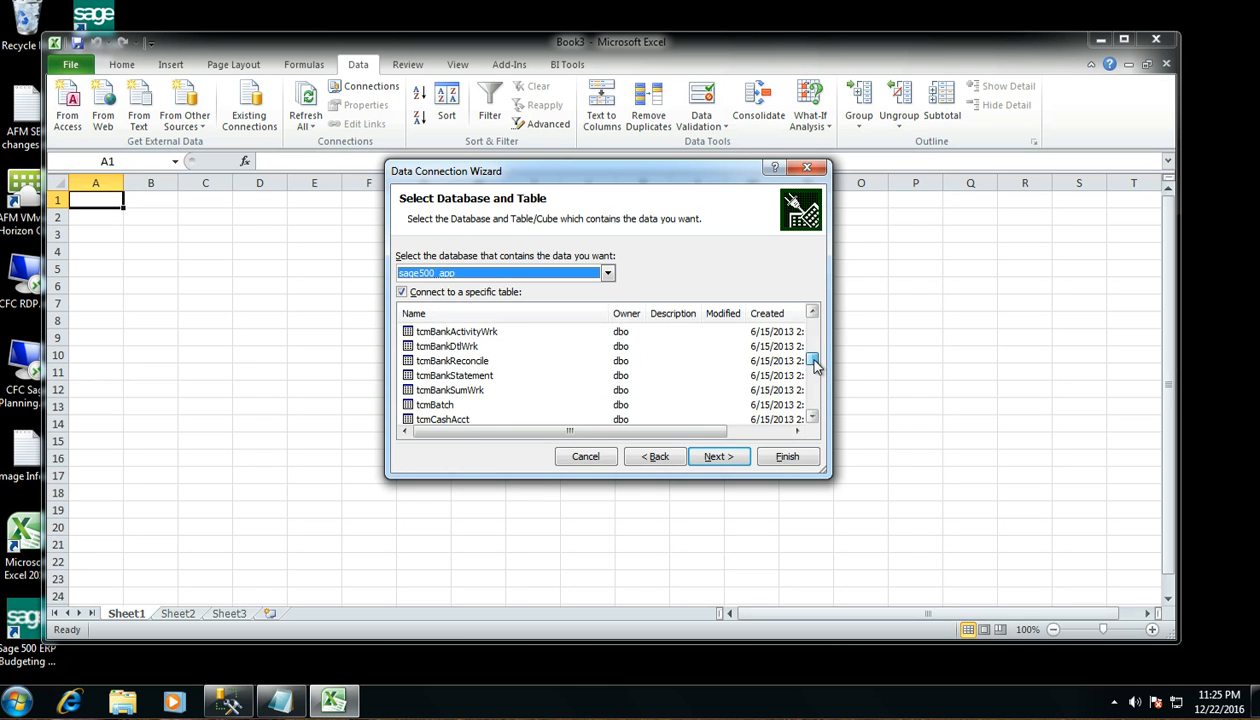
pyautogui.click(814, 398)
pyautogui.click(815, 397)
pyautogui.click(806, 411)
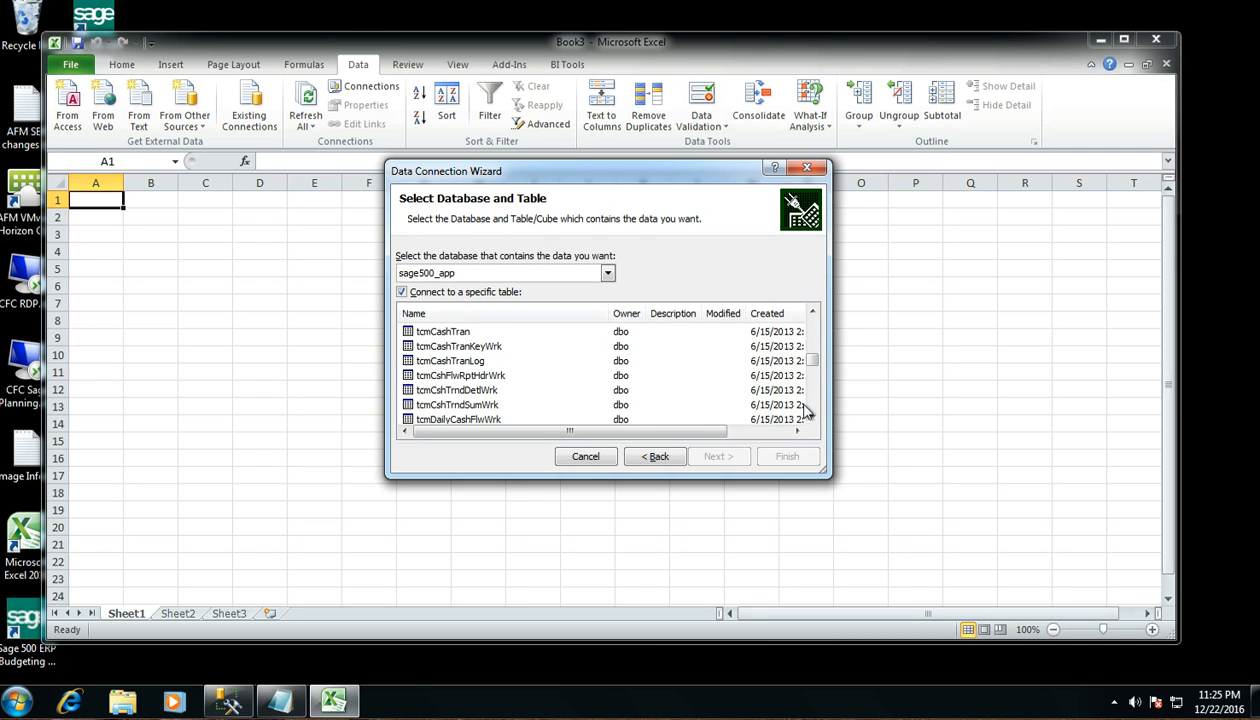
pyautogui.click(810, 409)
pyautogui.click(810, 409)
pyautogui.click(811, 409)
pyautogui.click(811, 409)
pyautogui.click(811, 409)
pyautogui.click(811, 409)
pyautogui.click(811, 409)
pyautogui.click(811, 409)
pyautogui.click(811, 409)
pyautogui.click(811, 409)
pyautogui.click(811, 409)
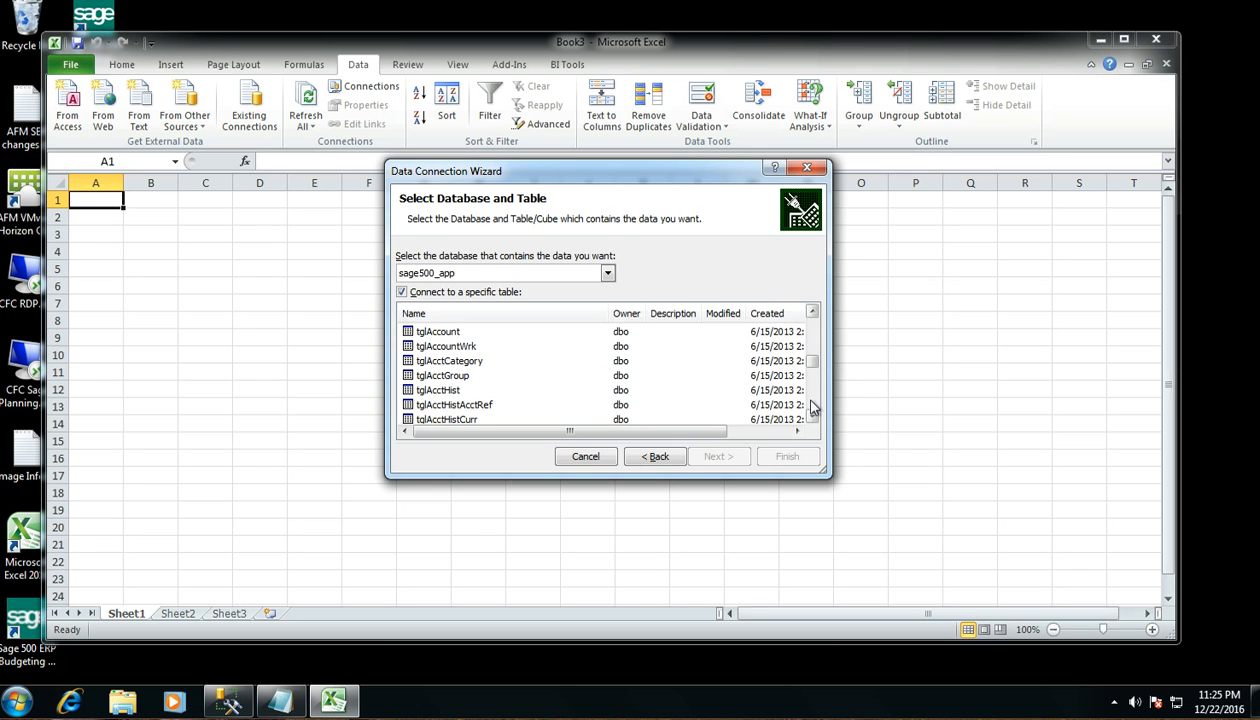
pyautogui.click(432, 331)
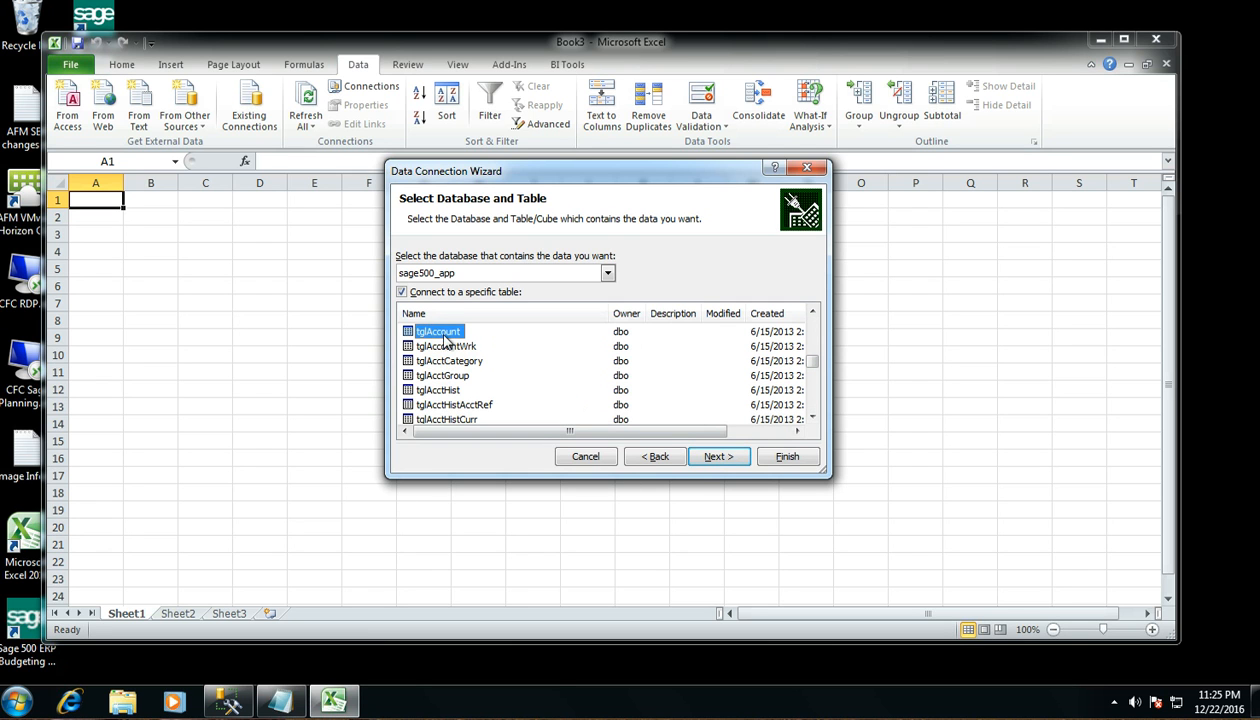
# Step: Continue to saving the data connection and change its file name to Sage 500 sage500_app.odc
pyautogui.click(718, 457)
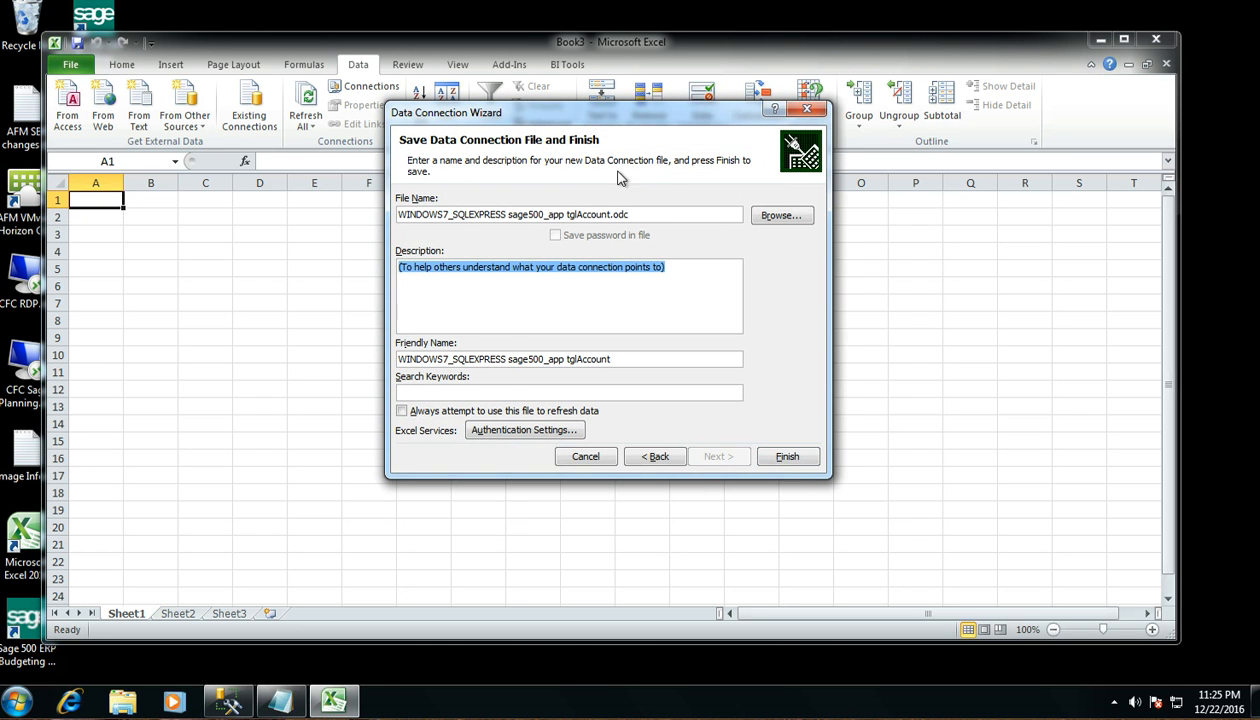
pyautogui.moveTo(620, 127); pyautogui.dragTo(645, 161)
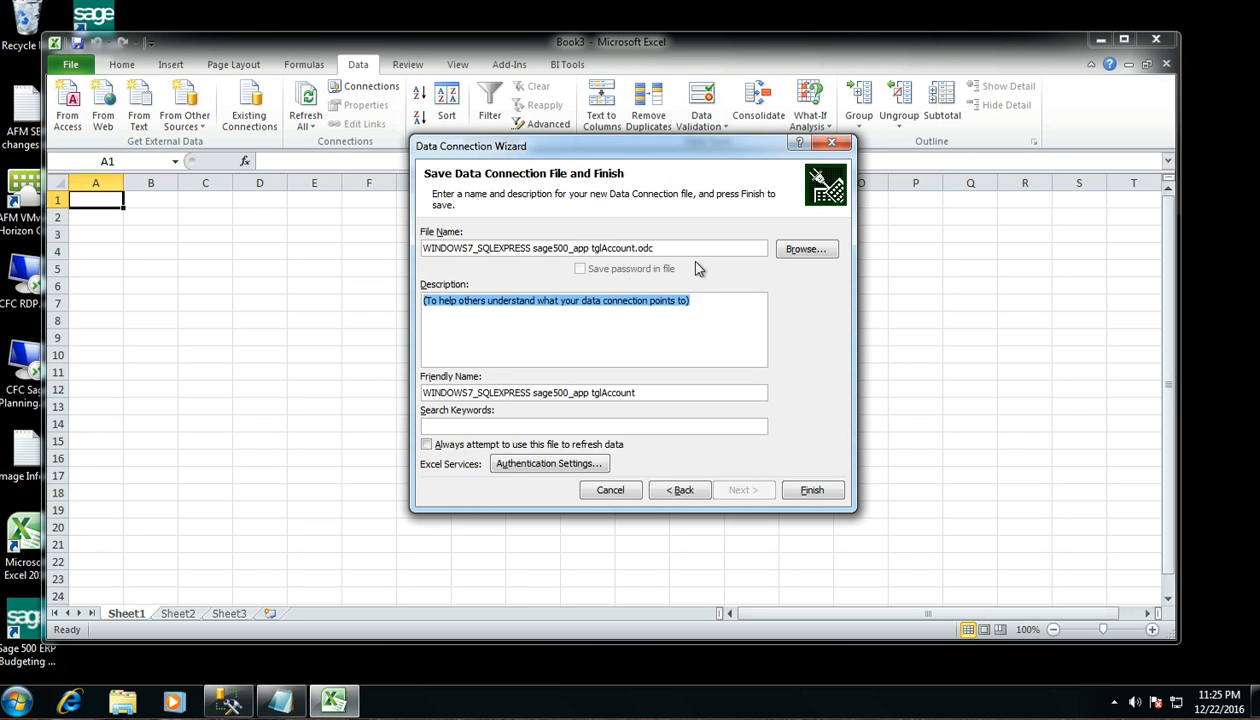
pyautogui.click(534, 249)
pyautogui.press('BackSpace')
pyautogui.press('BackSpace')
pyautogui.press('BackSpace')
pyautogui.press('BackSpace')
pyautogui.press('BackSpace')
pyautogui.press('BackSpace')
pyautogui.press('BackSpace')
pyautogui.press('BackSpace')
pyautogui.press('BackSpace')
pyautogui.press('BackSpace')
pyautogui.press('BackSpace')
pyautogui.press('BackSpace')
pyautogui.press('BackSpace')
pyautogui.press('BackSpace')
pyautogui.press('BackSpace')
pyautogui.press('BackSpace')
pyautogui.press('BackSpace')
pyautogui.press('BackSpace')
pyautogui.press('BackSpace')
pyautogui.press('BackSpace')
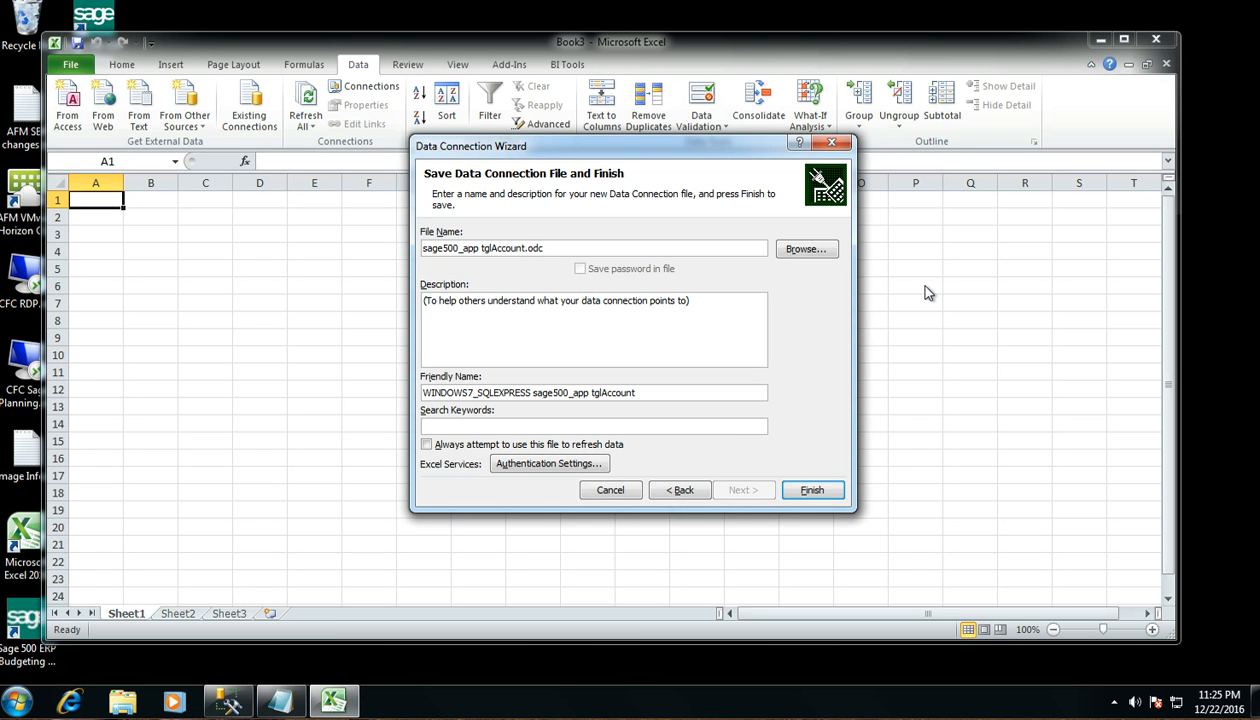
pyautogui.press('BackSpace')
pyautogui.press('BackSpace')
pyautogui.press('BackSpace')
pyautogui.press('BackSpace')
pyautogui.press('BackSpace')
pyautogui.press('BackSpace')
pyautogui.press('BackSpace')
pyautogui.write('Sage 500')
# Step: Reuse Sage 500 sage500_app from the file name as the connection's friendly name and finish the connection setup
pyautogui.moveTo(519, 248); pyautogui.dragTo(414, 248)
pyautogui.hotkey('ctrl', 'c')
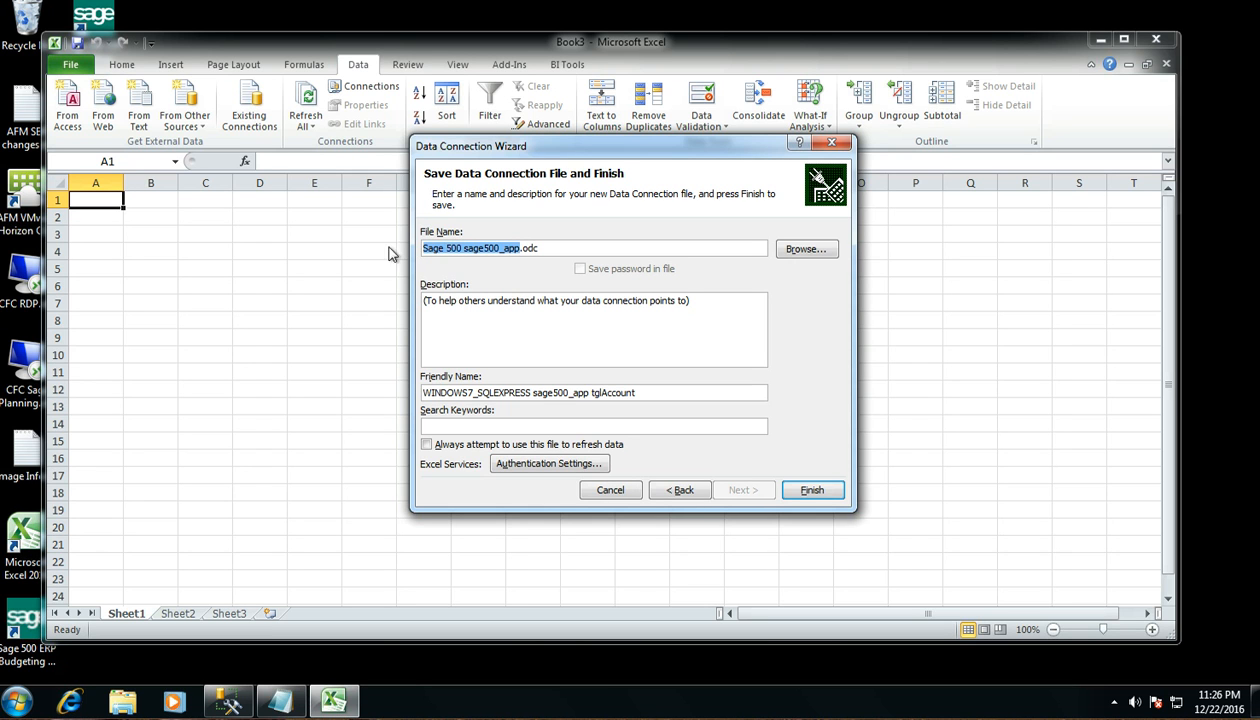
pyautogui.moveTo(651, 393); pyautogui.dragTo(390, 368)
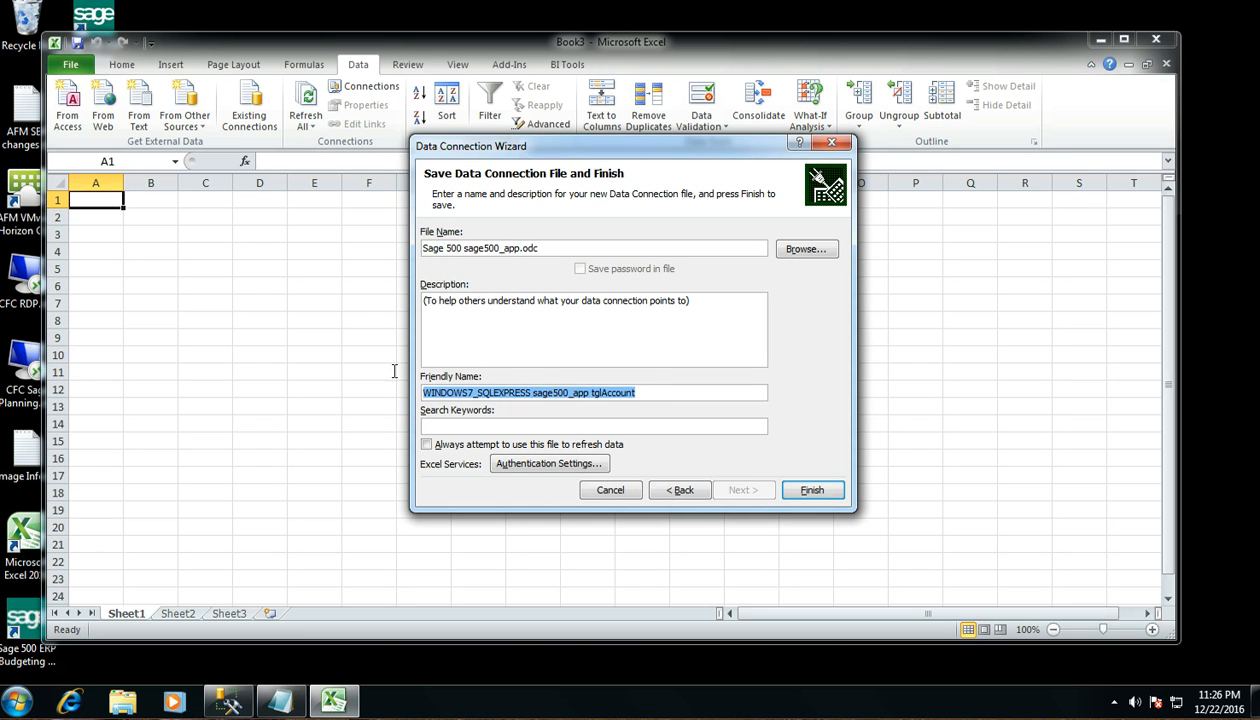
pyautogui.hotkey('ctrl', 'v')
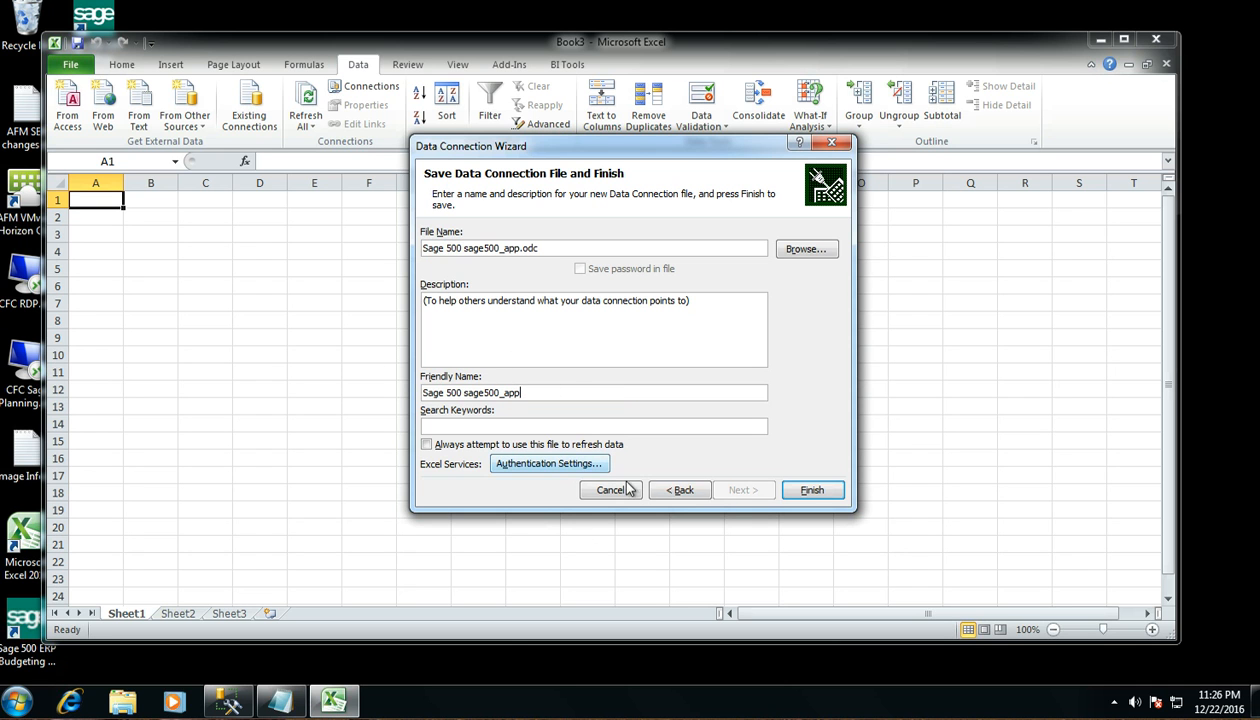
pyautogui.click(815, 492)
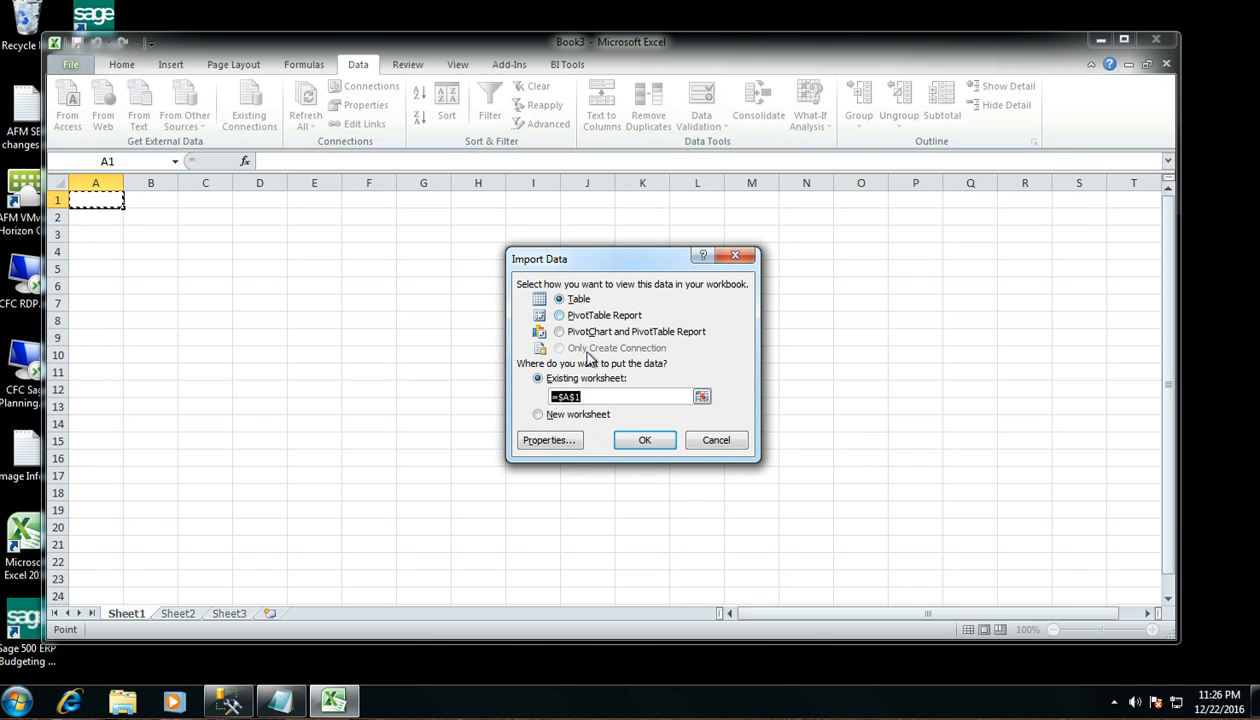
# Step: In the definition of the connection's properties, set the command type to SQL and clear the existing command text
pyautogui.click(549, 441)
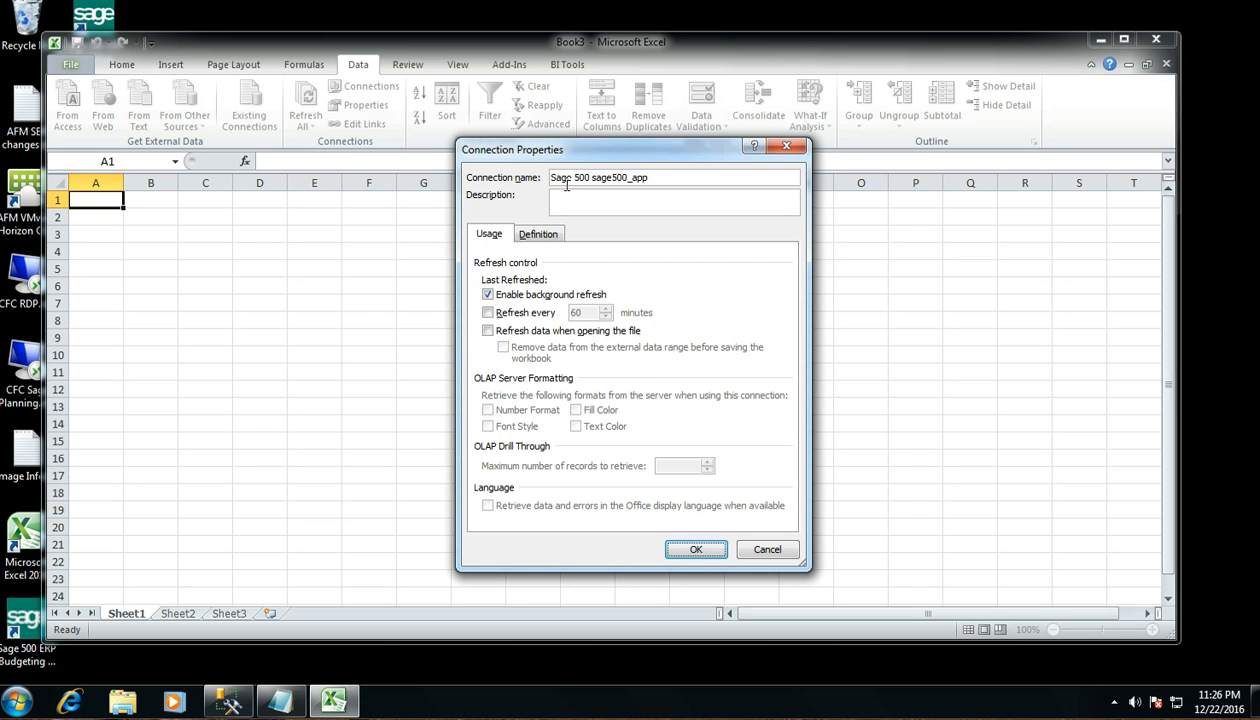
pyautogui.click(547, 236)
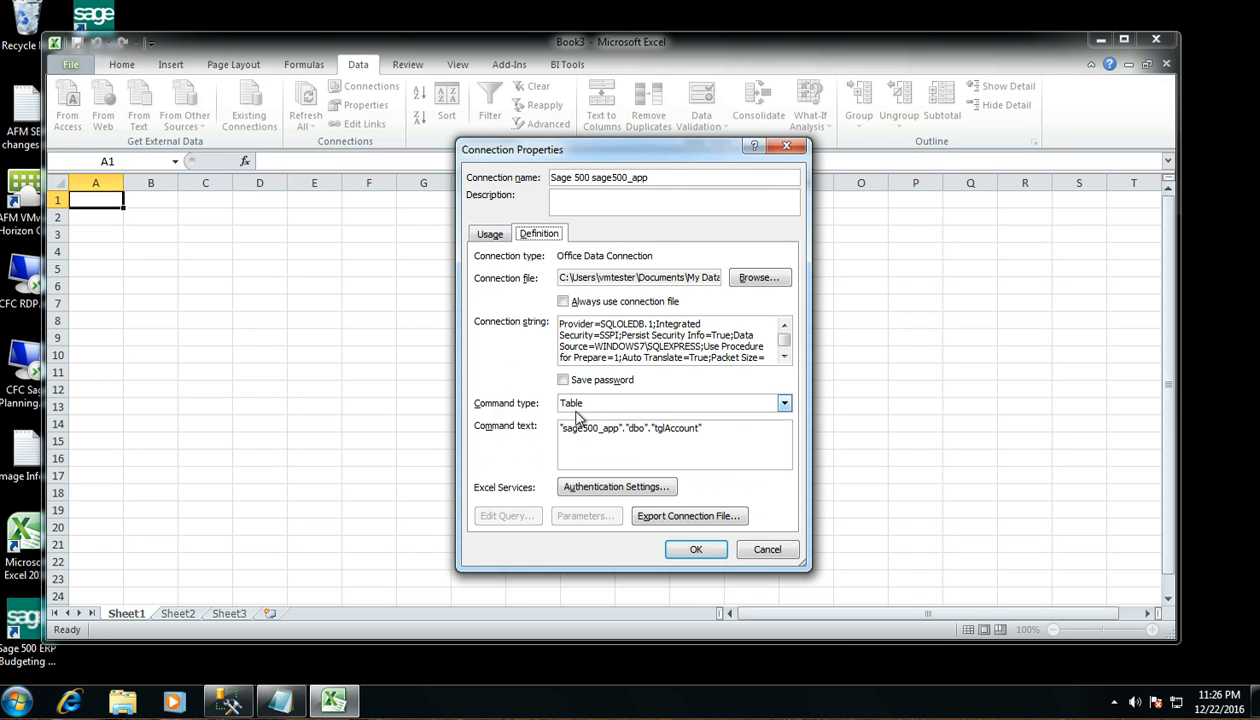
pyautogui.click(783, 403)
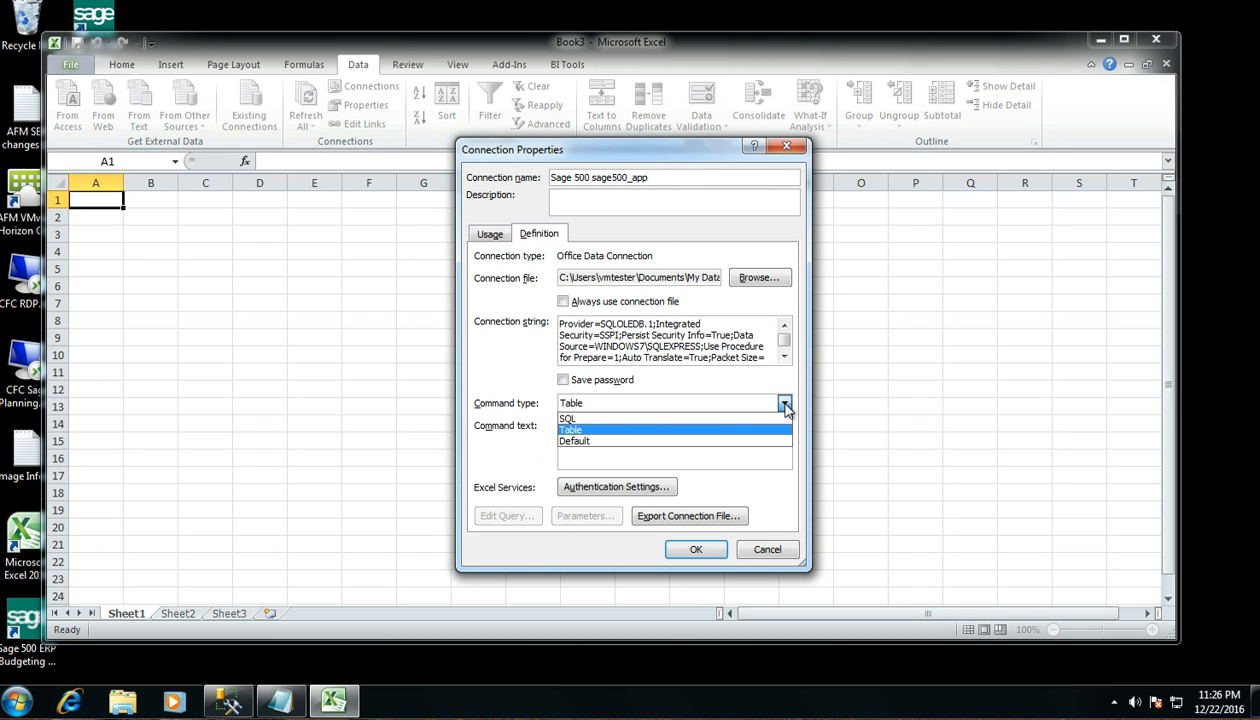
pyautogui.click(591, 420)
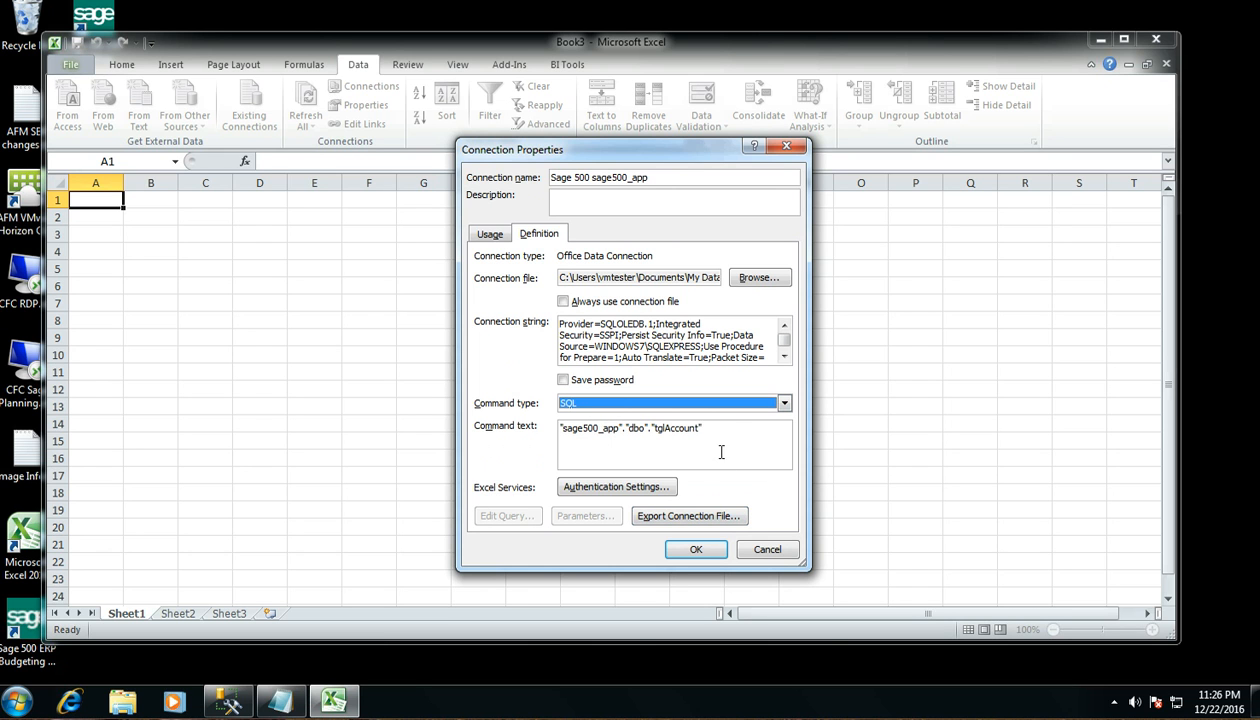
pyautogui.moveTo(726, 433); pyautogui.dragTo(464, 410)
pyautogui.press('Delete')
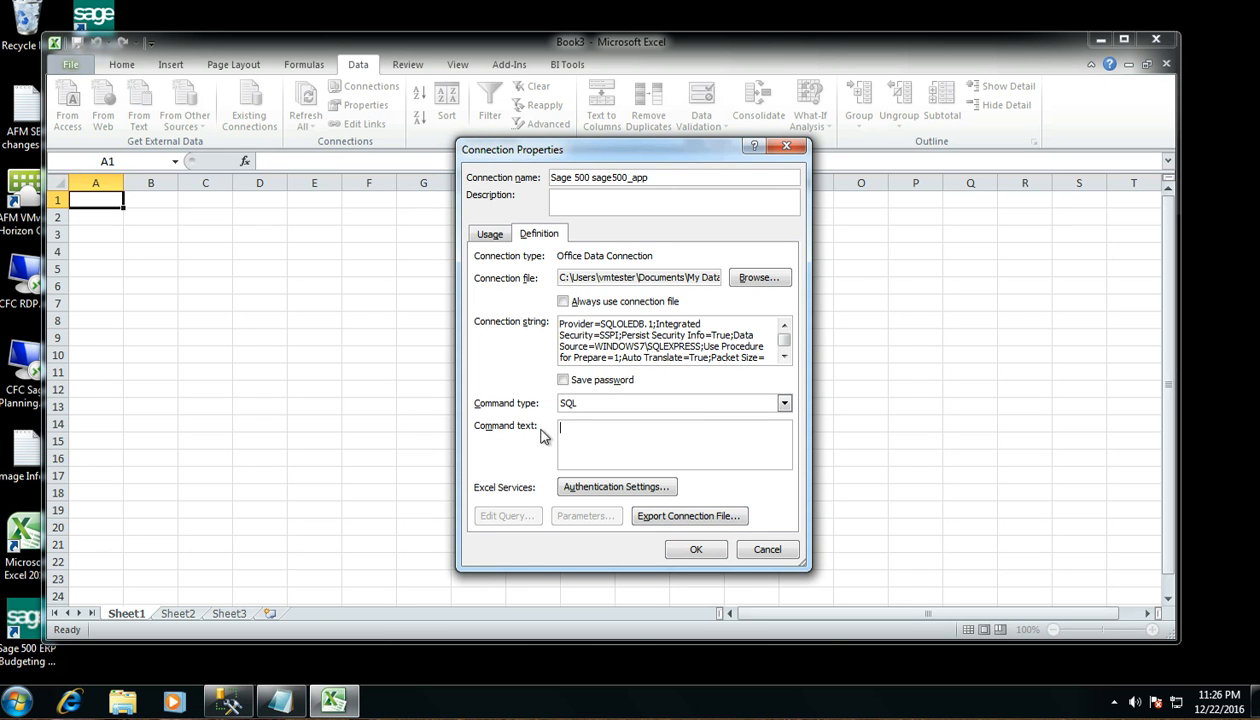
# Step: Copy the whole Union All query from Notepad into the connection's command text and check its beginning
pyautogui.click(283, 706)
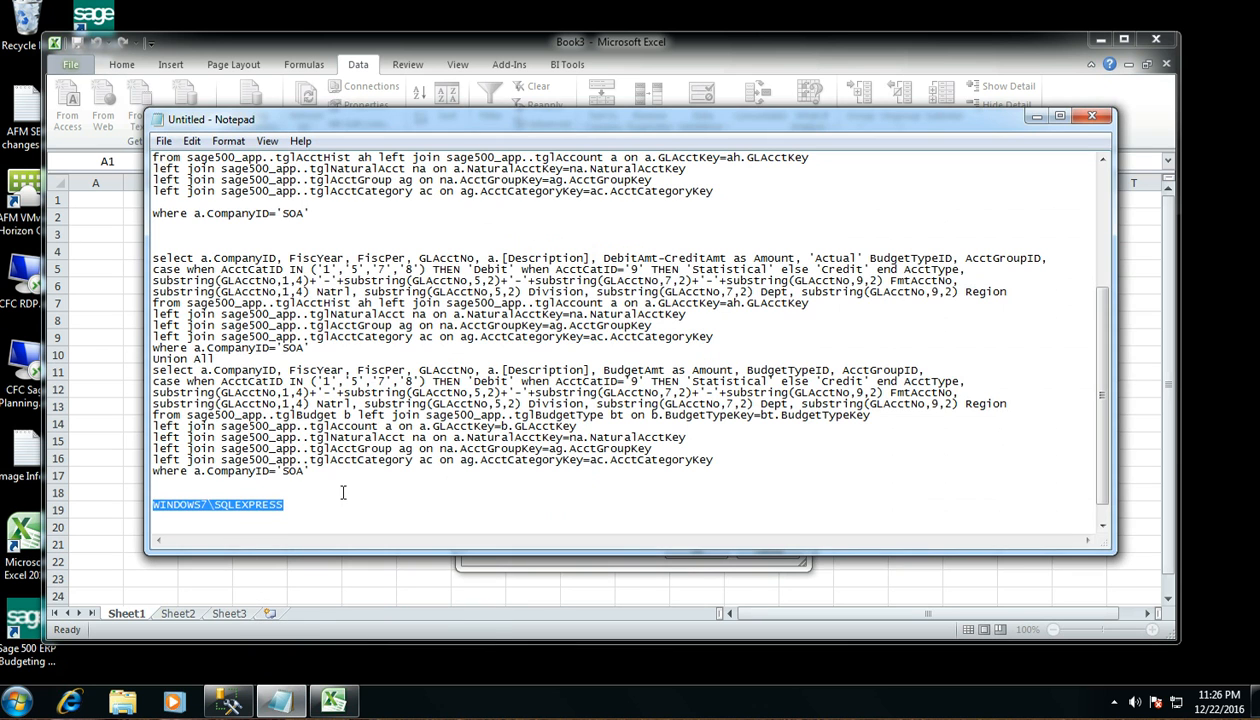
pyautogui.moveTo(324, 481); pyautogui.dragTo(140, 260)
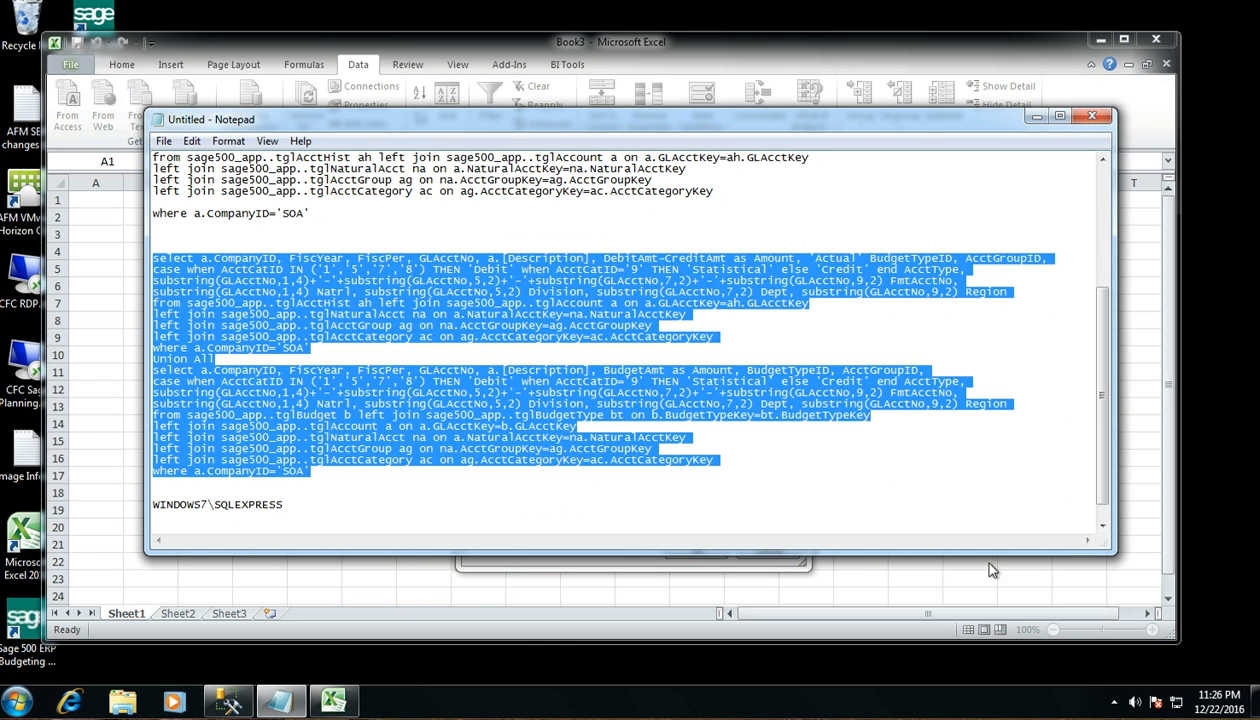
pyautogui.click(1035, 118)
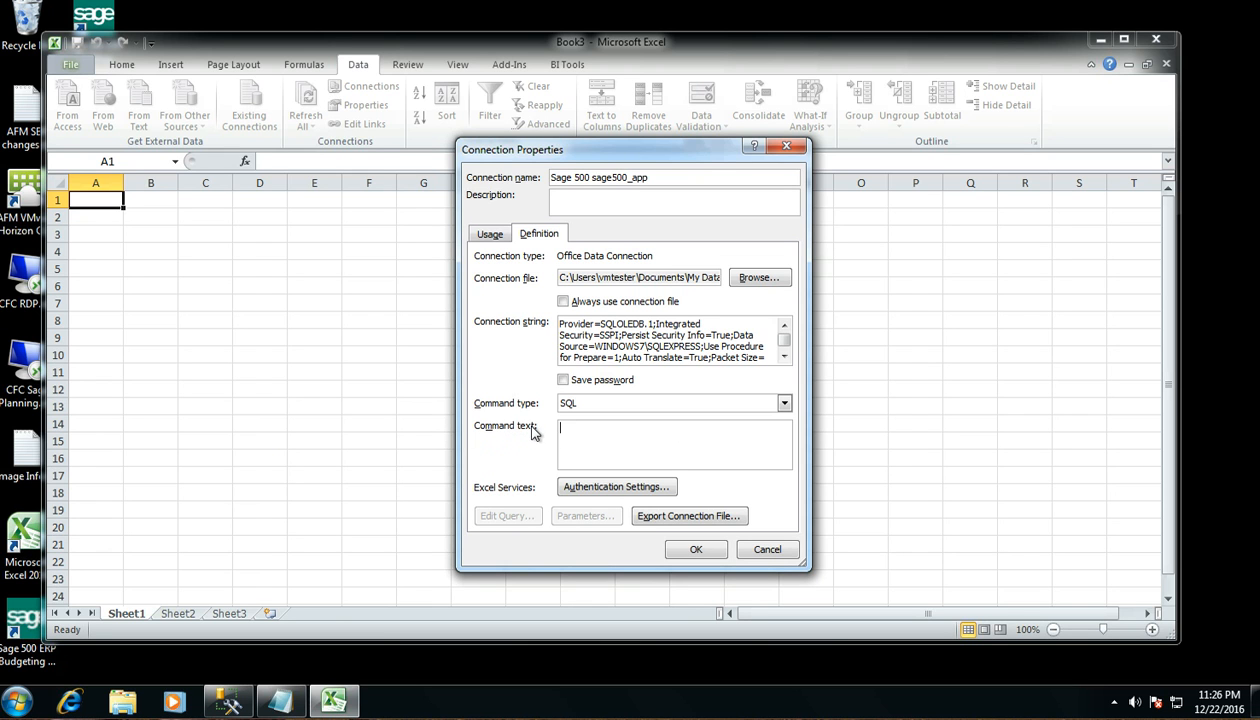
pyautogui.click(694, 457)
pyautogui.hotkey('ctrl', 'v')
pyautogui.click(279, 700)
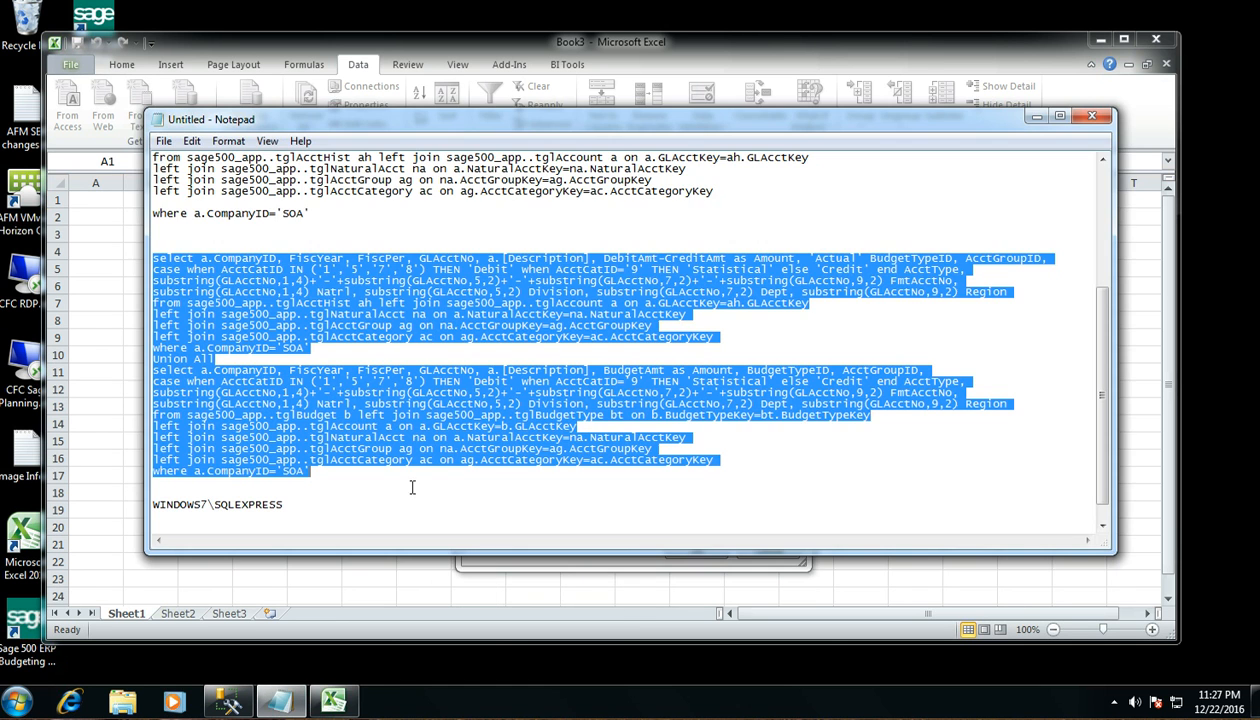
pyautogui.rightClick(388, 313)
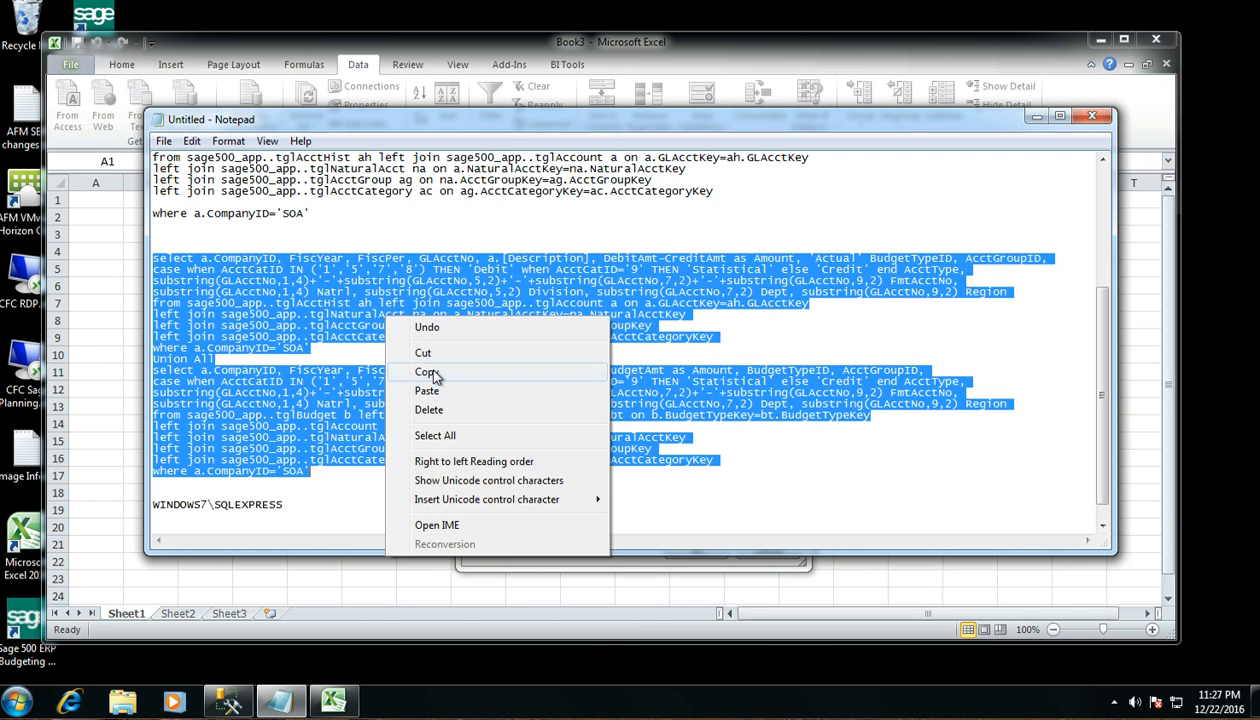
pyautogui.click(428, 373)
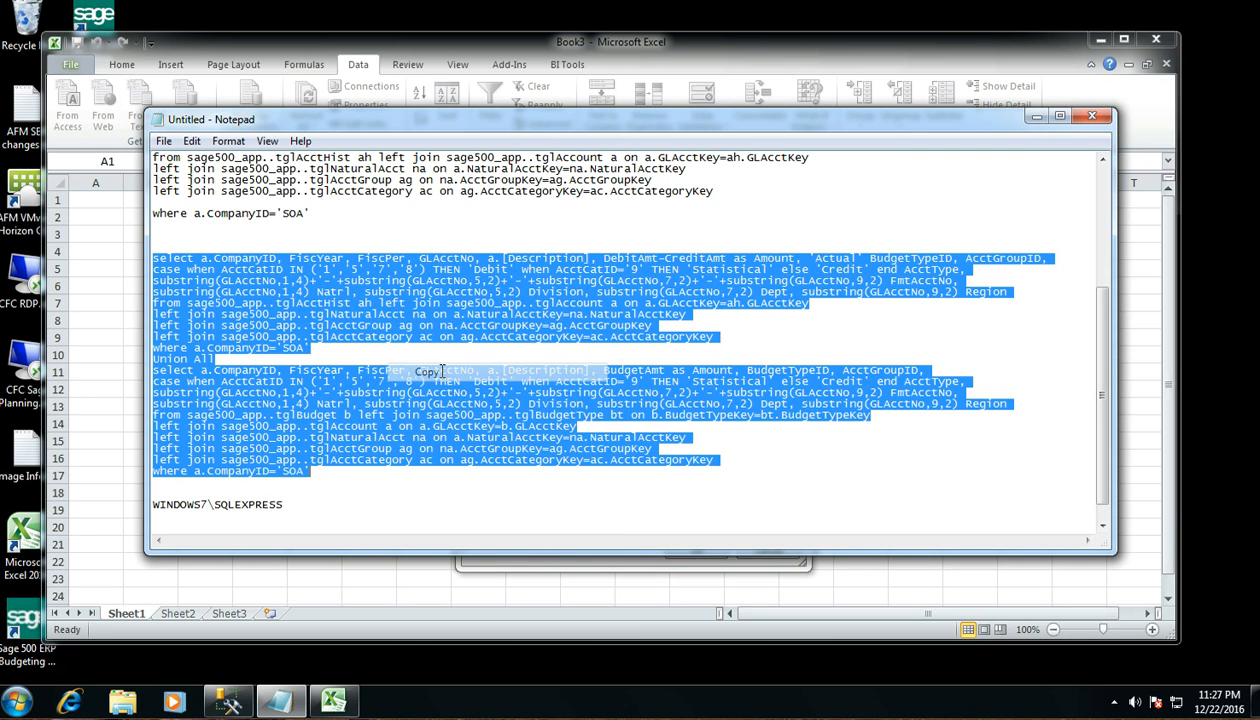
pyautogui.click(1037, 117)
pyautogui.rightClick(583, 425)
pyautogui.click(600, 470)
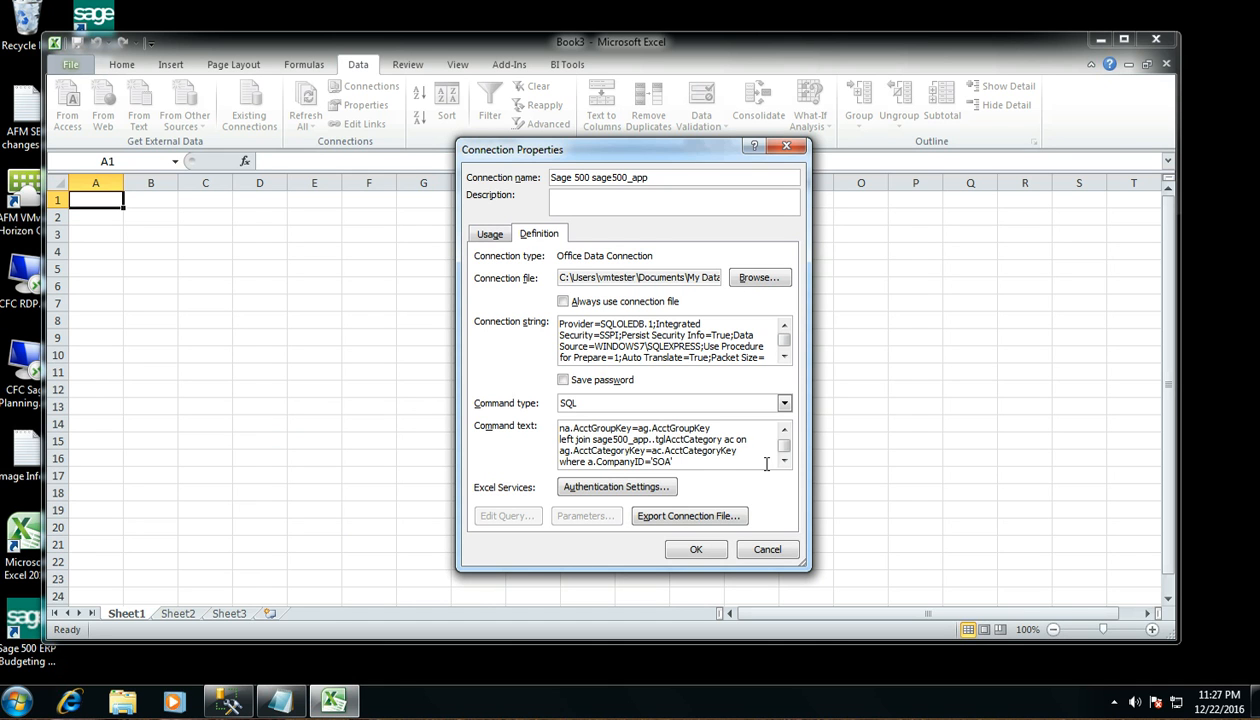
pyautogui.scroll(5, 785, 446)
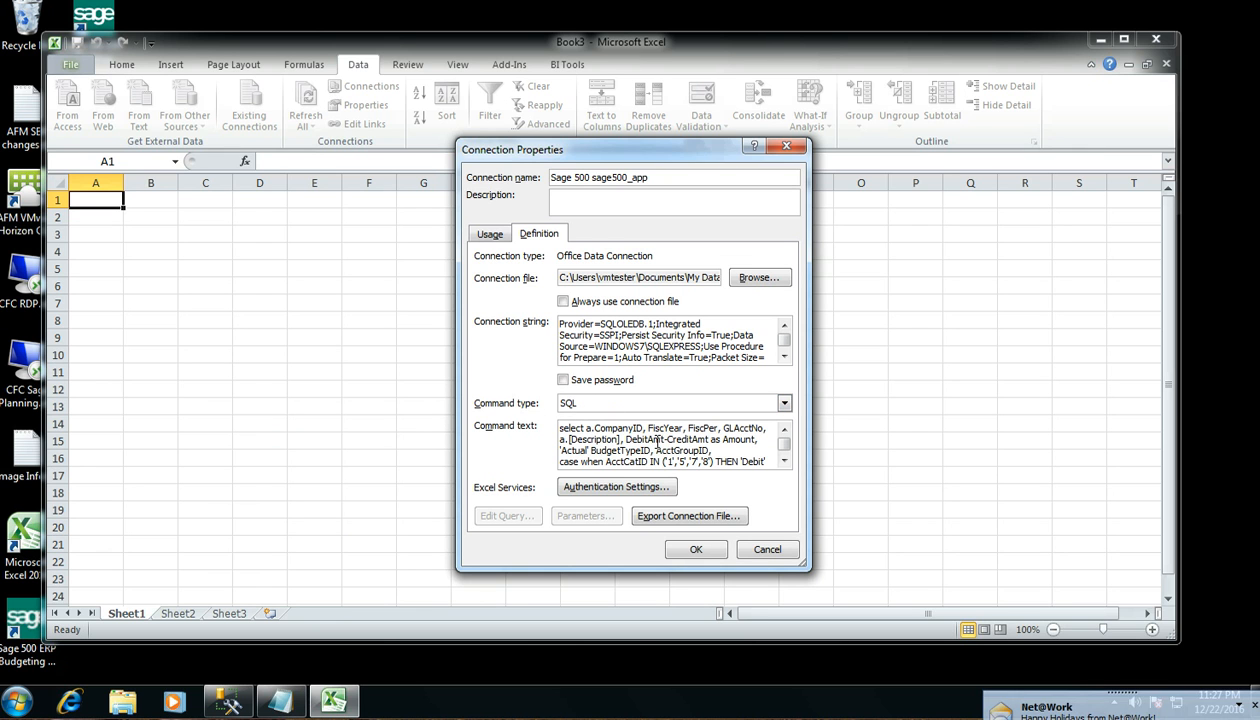
# Step: Accept the changed connection definition and import the query data as a table at cell A1 of the existing worksheet
pyautogui.click(696, 550)
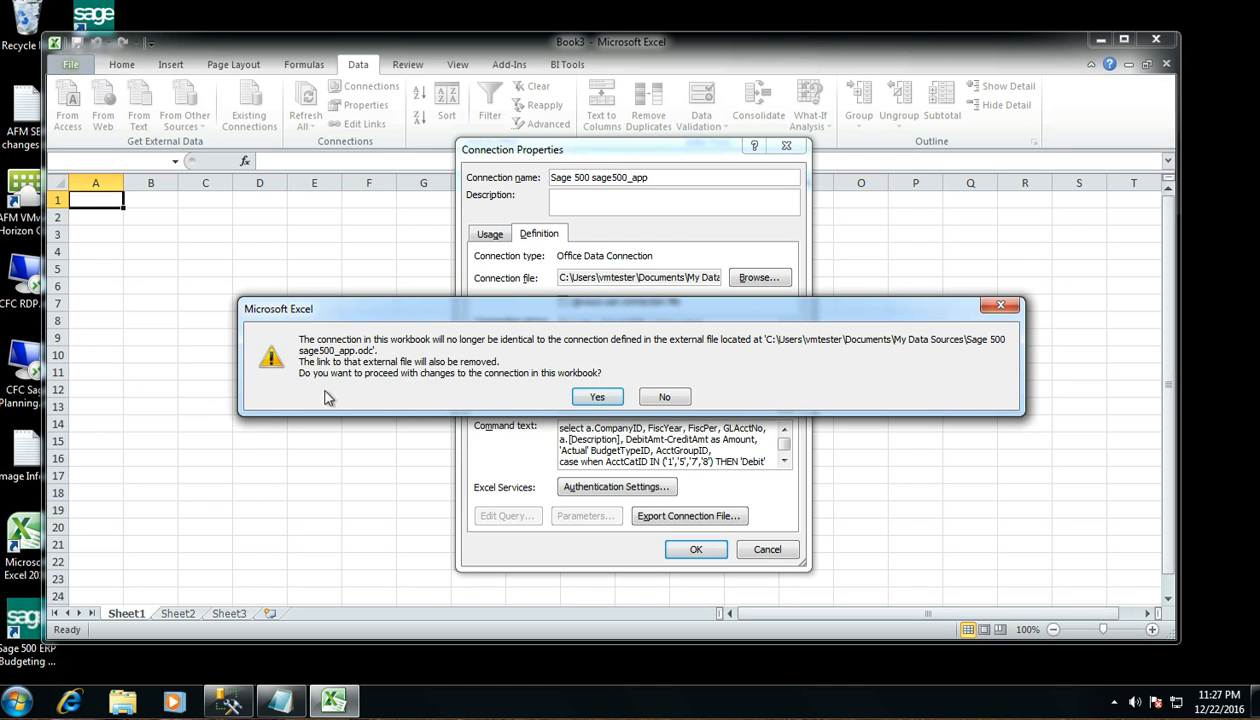
pyautogui.click(597, 397)
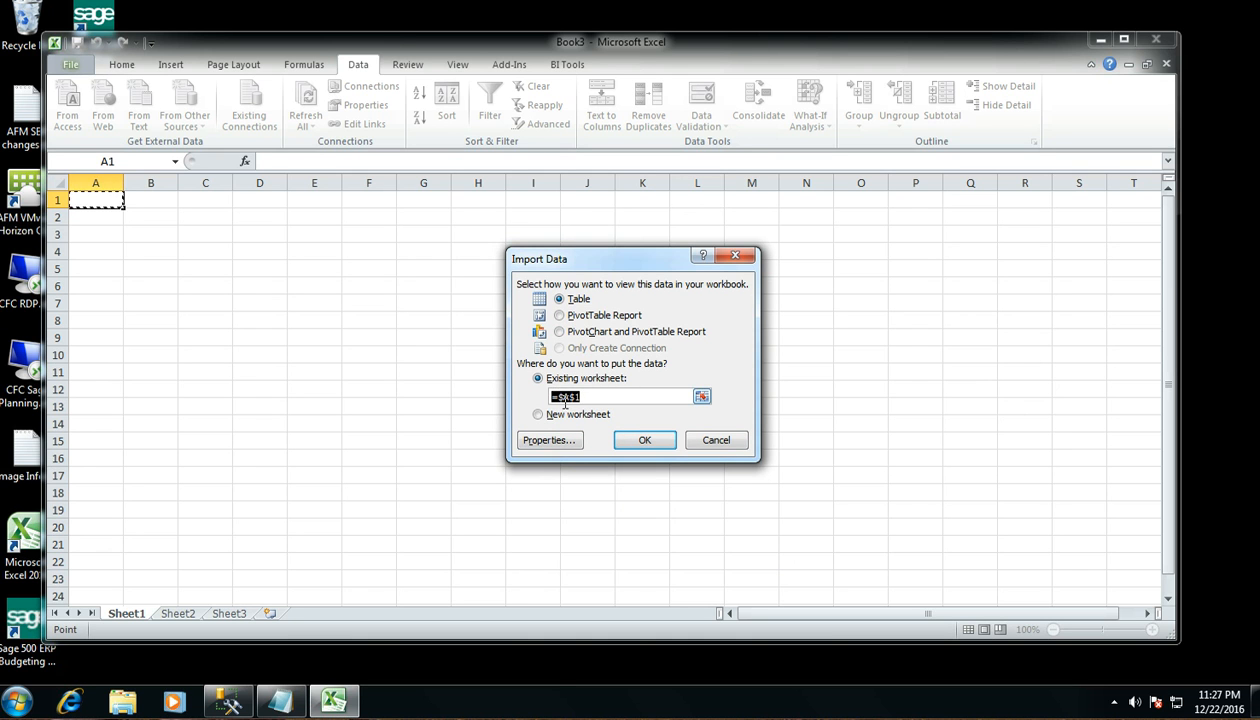
pyautogui.click(641, 440)
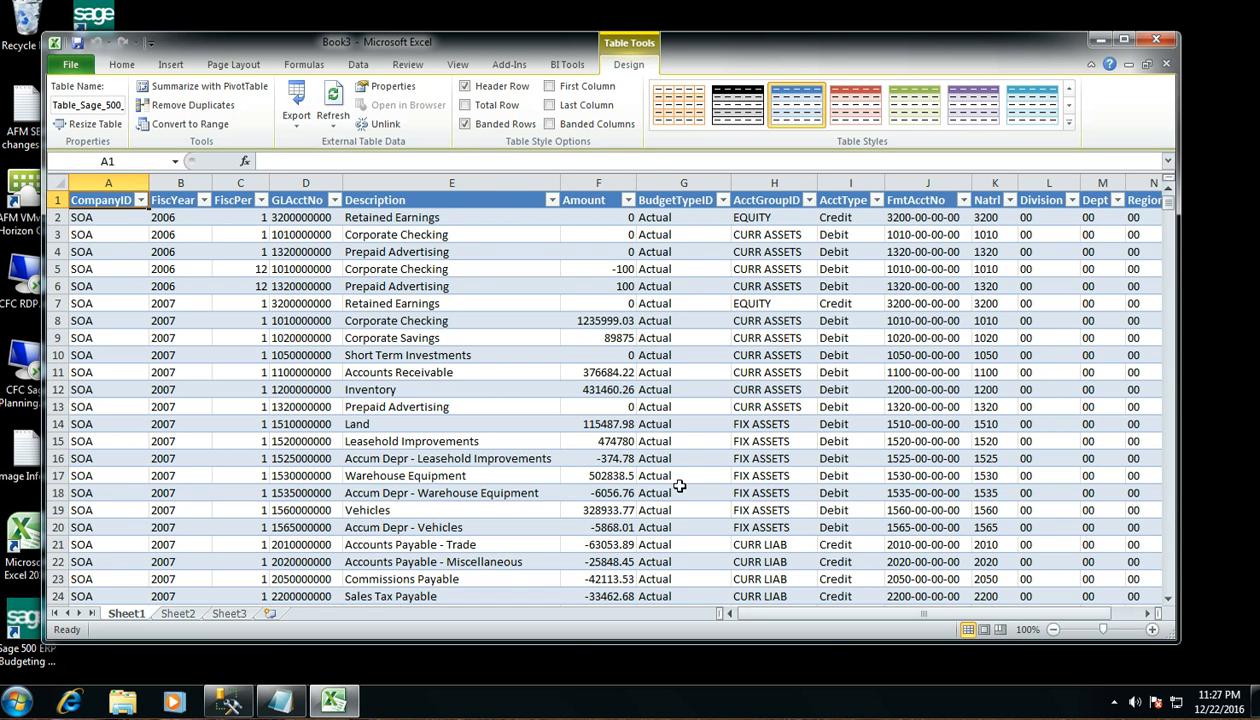
pyautogui.scroll(-2, 665, 405)
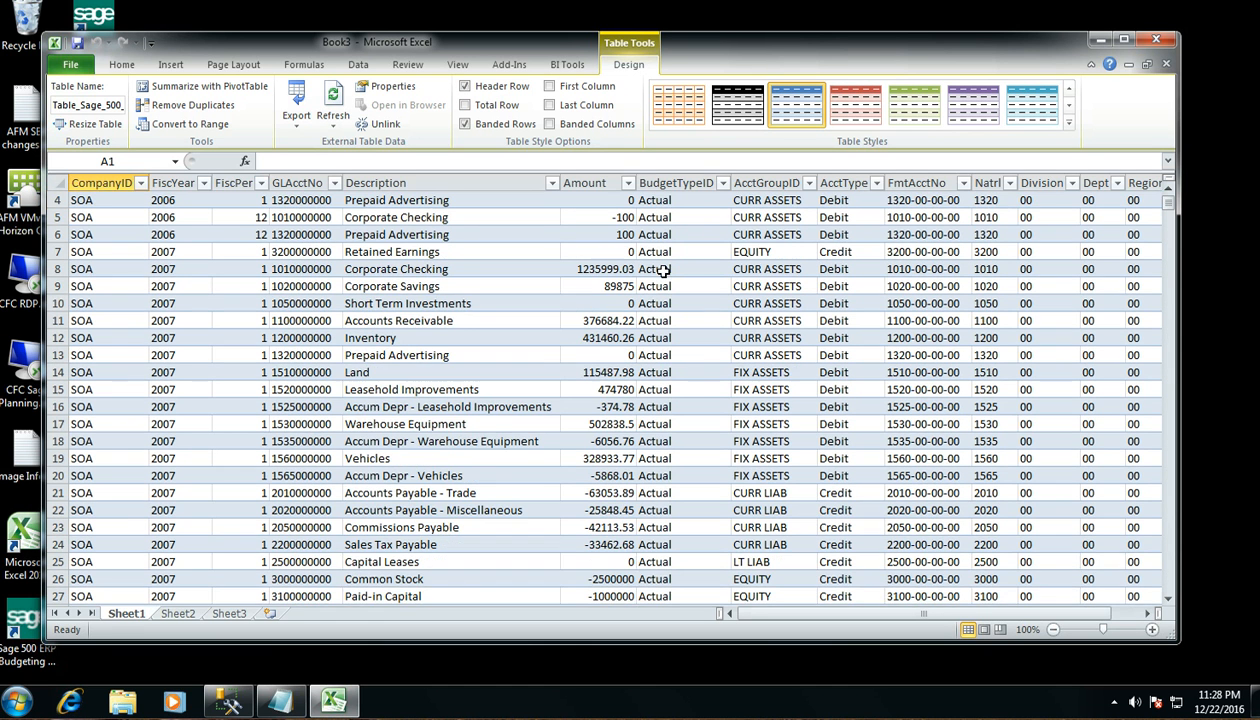
pyautogui.scroll(2, 701, 385)
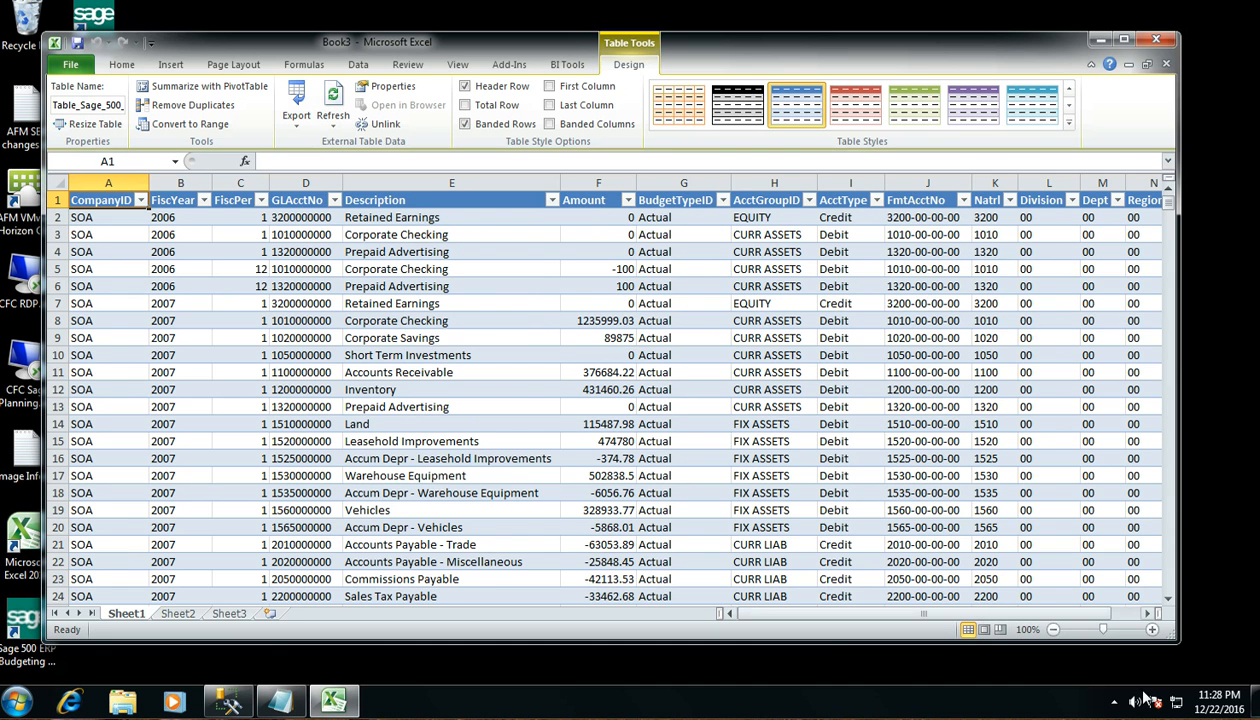
pyautogui.moveTo(962, 613); pyautogui.dragTo(775, 622)
# Step: Filter the FiscYear column of the imported table to show only 2007
pyautogui.click(360, 65)
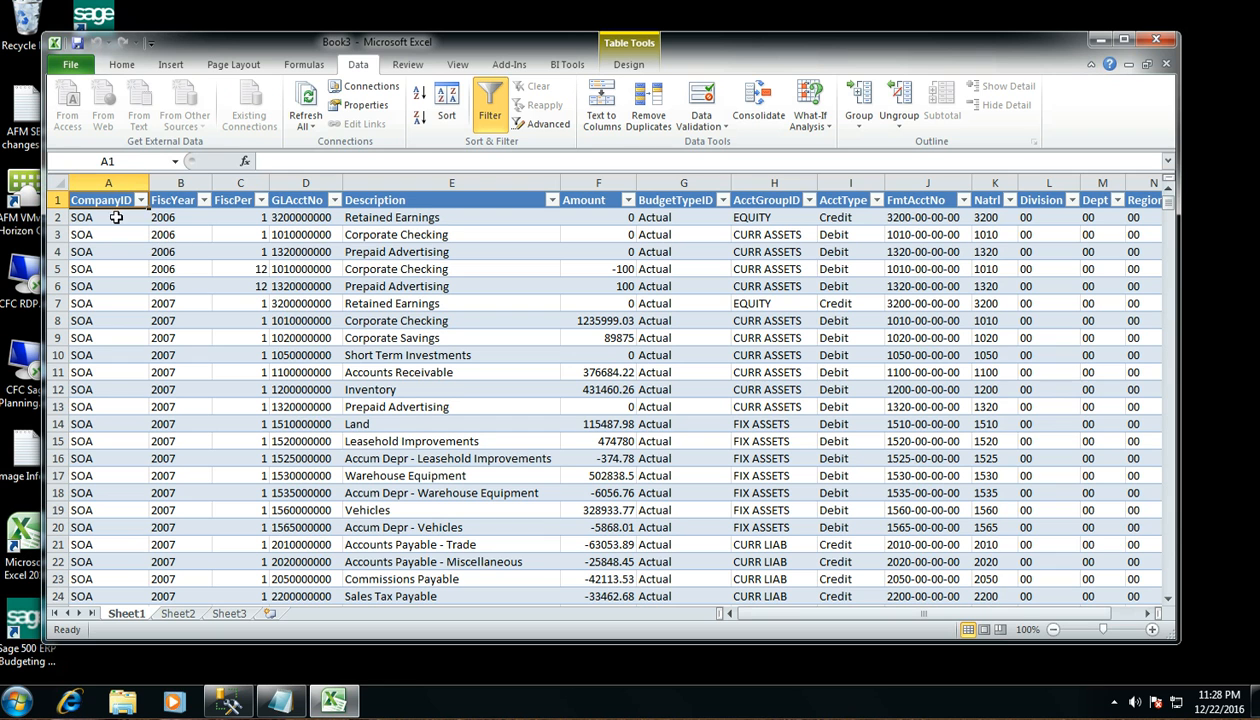
pyautogui.click(204, 200)
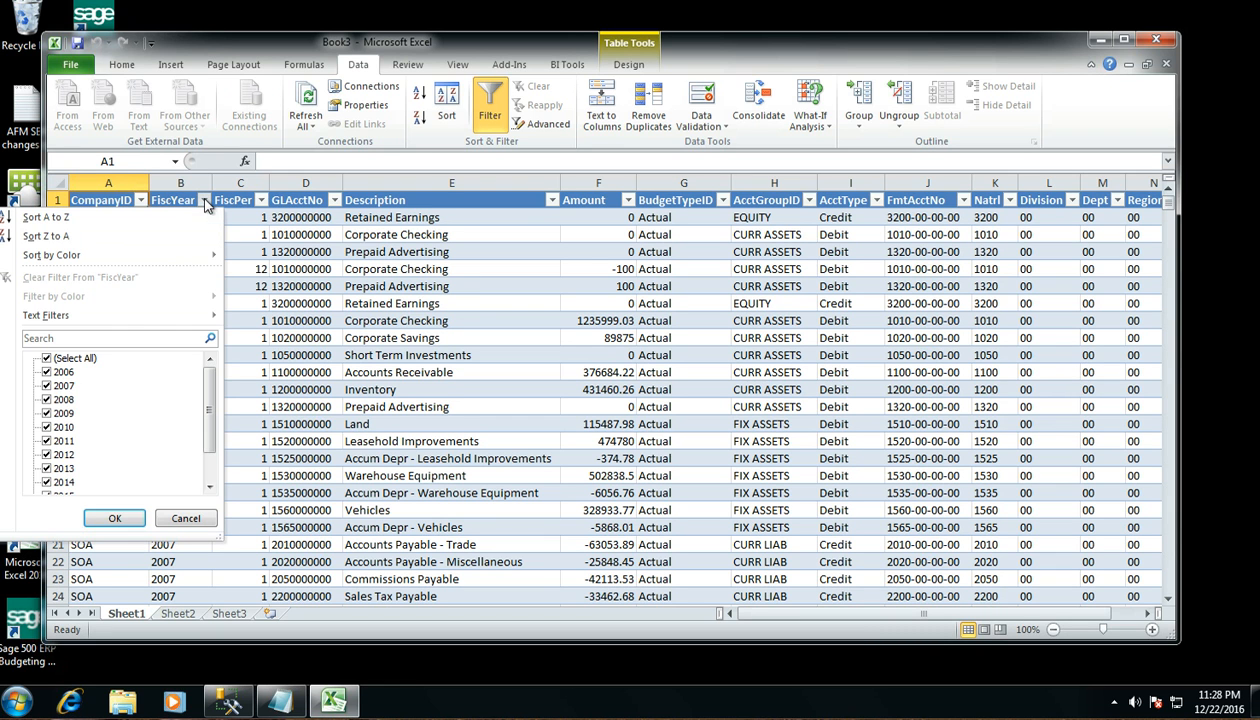
pyautogui.click(46, 358)
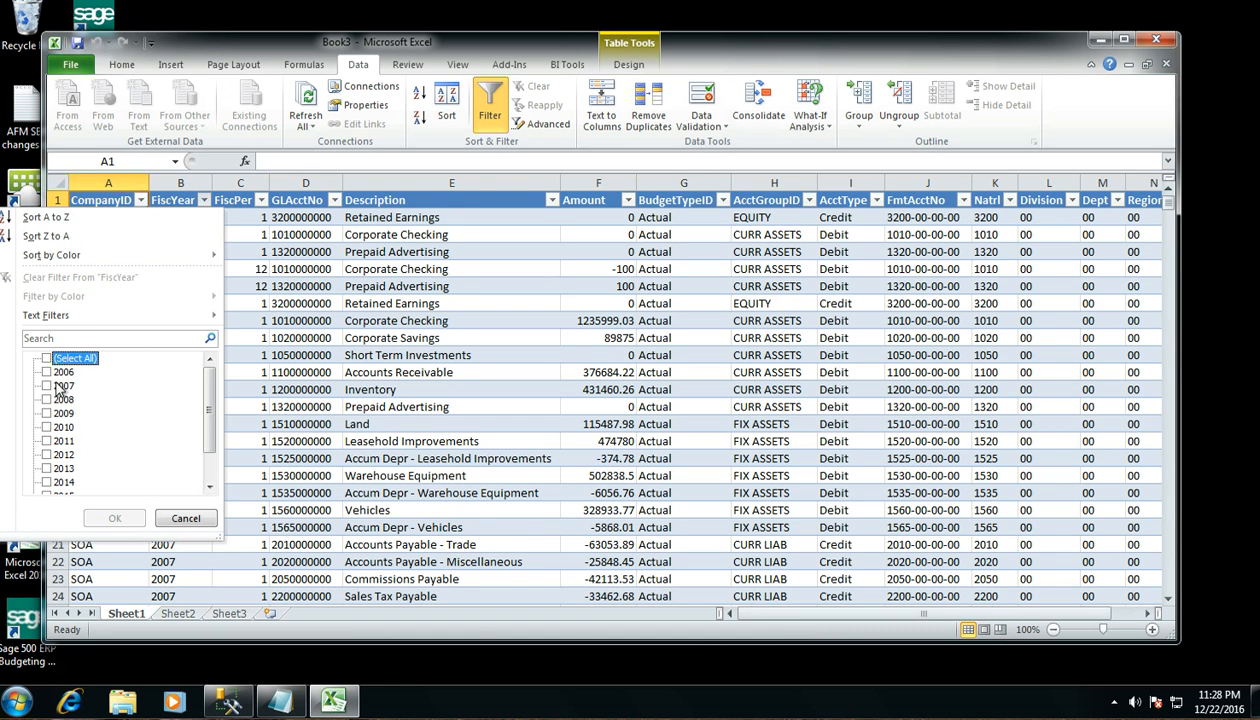
pyautogui.click(46, 385)
pyautogui.click(101, 514)
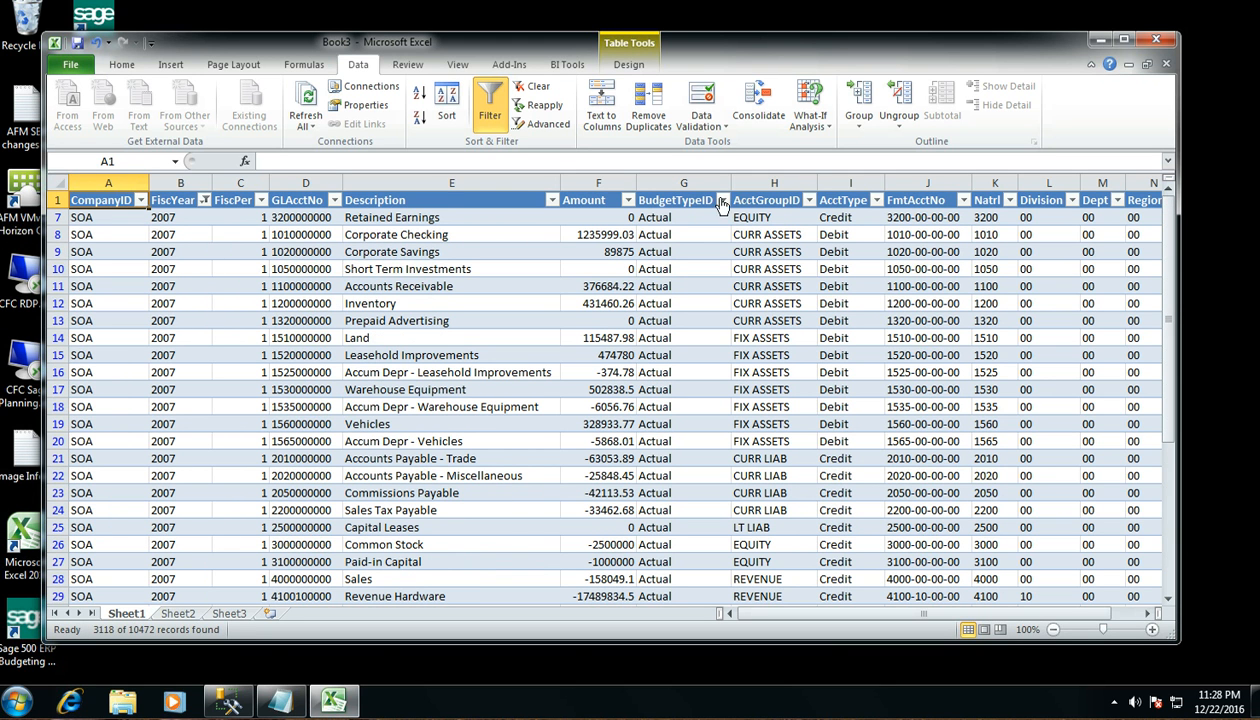
# Step: Filter the BudgetTypeID column to show only Actual records
pyautogui.click(722, 200)
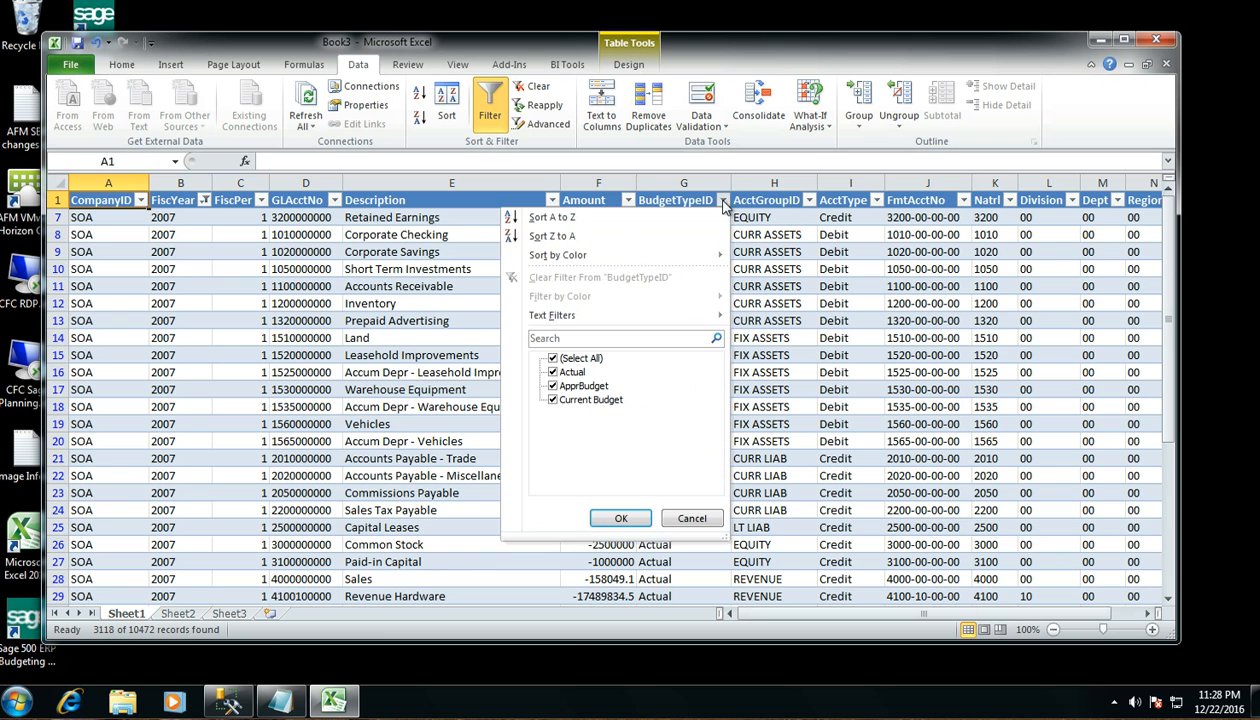
pyautogui.click(556, 359)
pyautogui.click(556, 372)
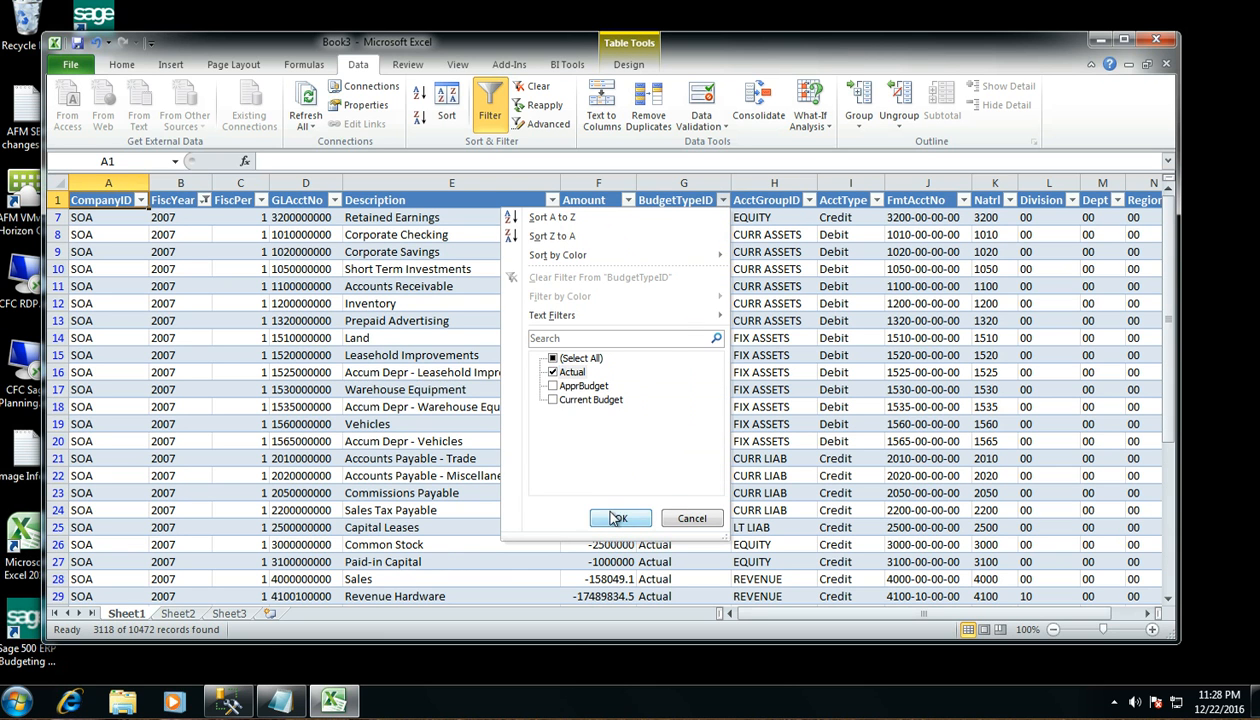
pyautogui.click(620, 518)
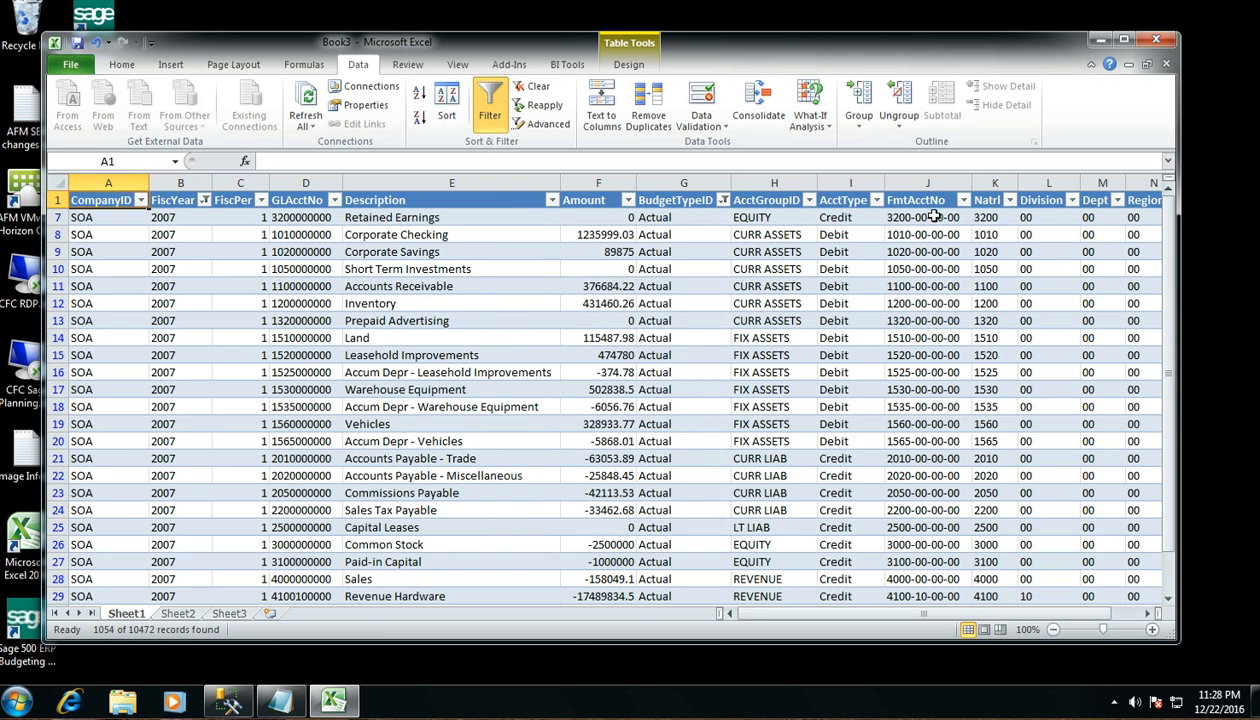
# Step: Filter the AcctGroupID column to show only the REVENUE group
pyautogui.click(808, 200)
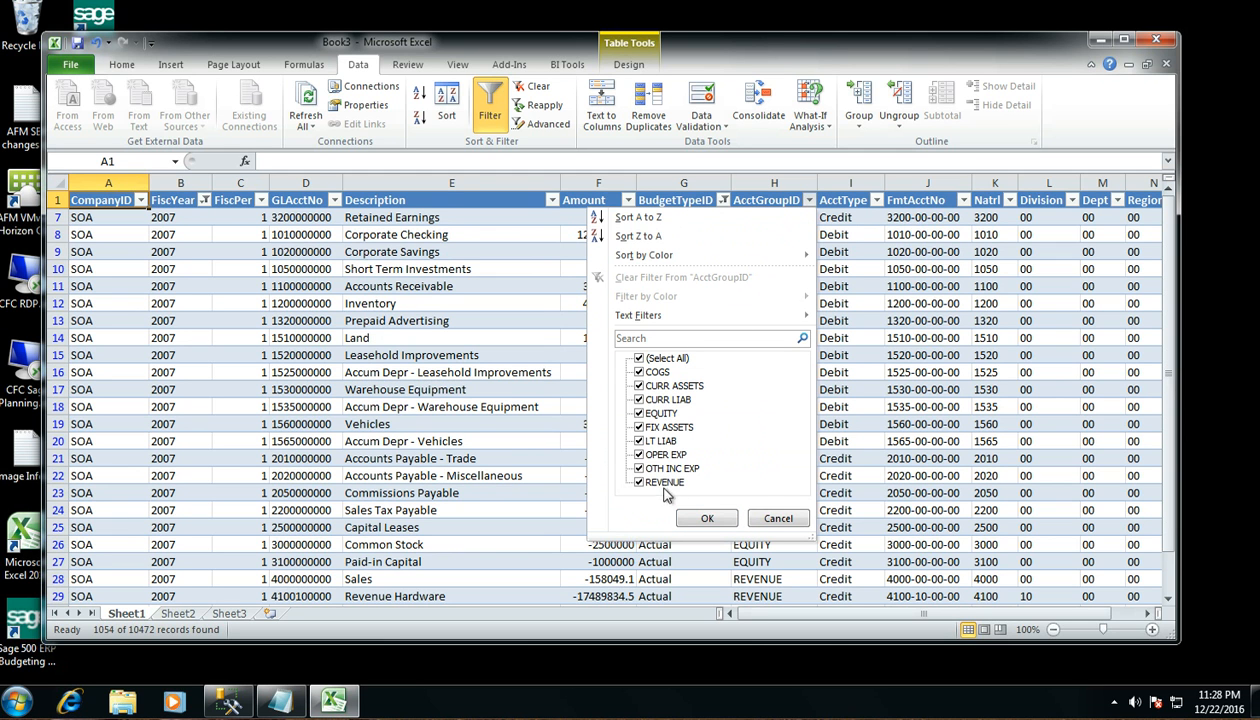
pyautogui.click(638, 358)
pyautogui.click(639, 482)
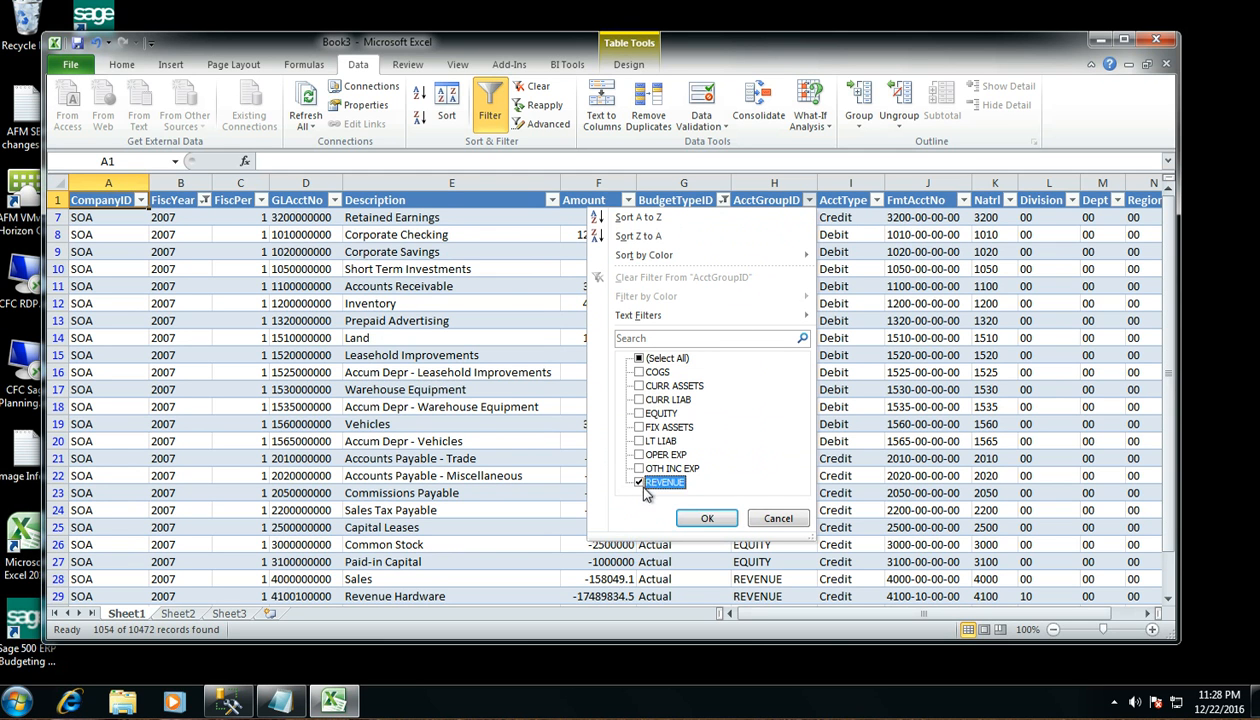
pyautogui.click(705, 518)
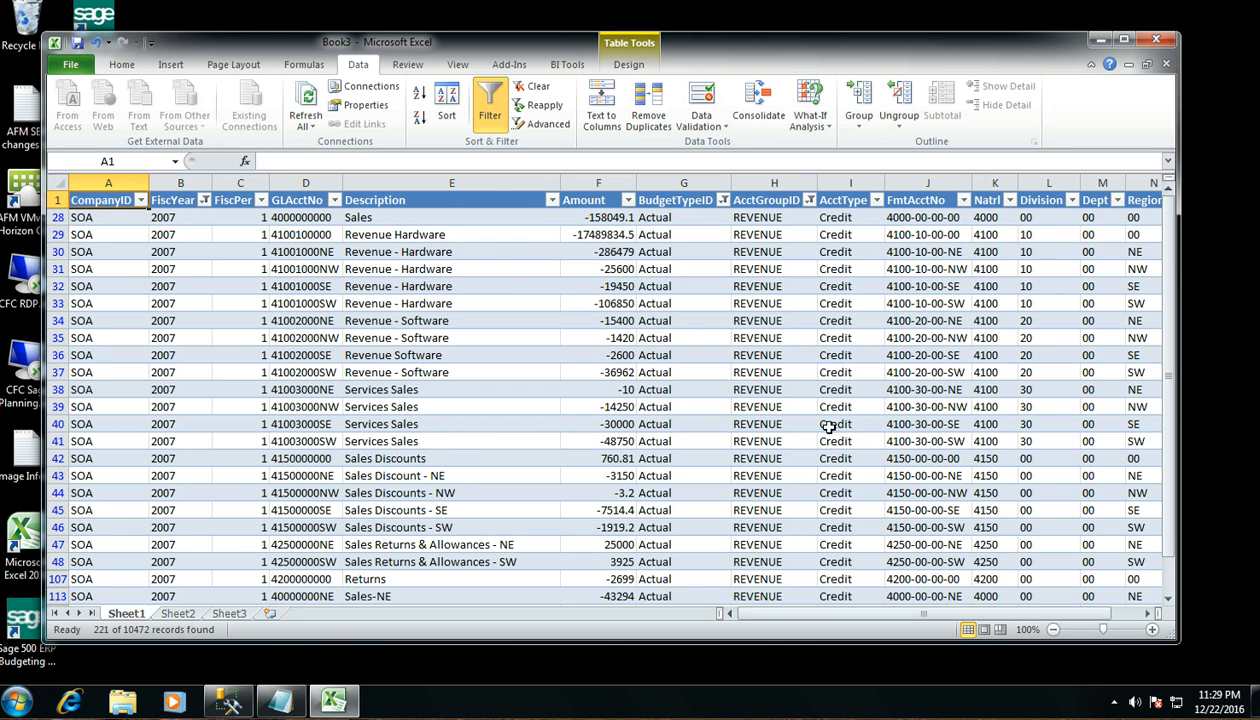
# Step: Create a PivotTable from the imported Sage 500 table on a new worksheet and move that sheet after Sheet3
pyautogui.scroll(-5, 496, 332)
pyautogui.scroll(-4, 498, 340)
pyautogui.scroll(9, 498, 345)
pyautogui.click(95, 235)
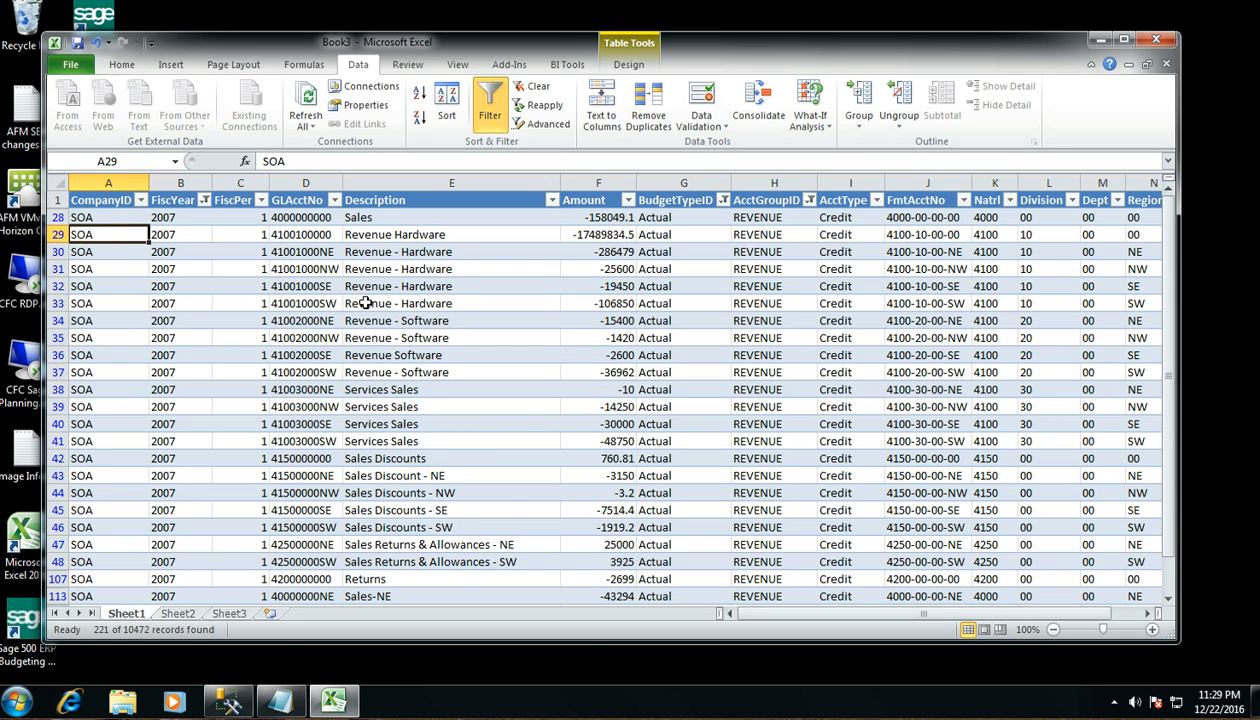
pyautogui.click(170, 64)
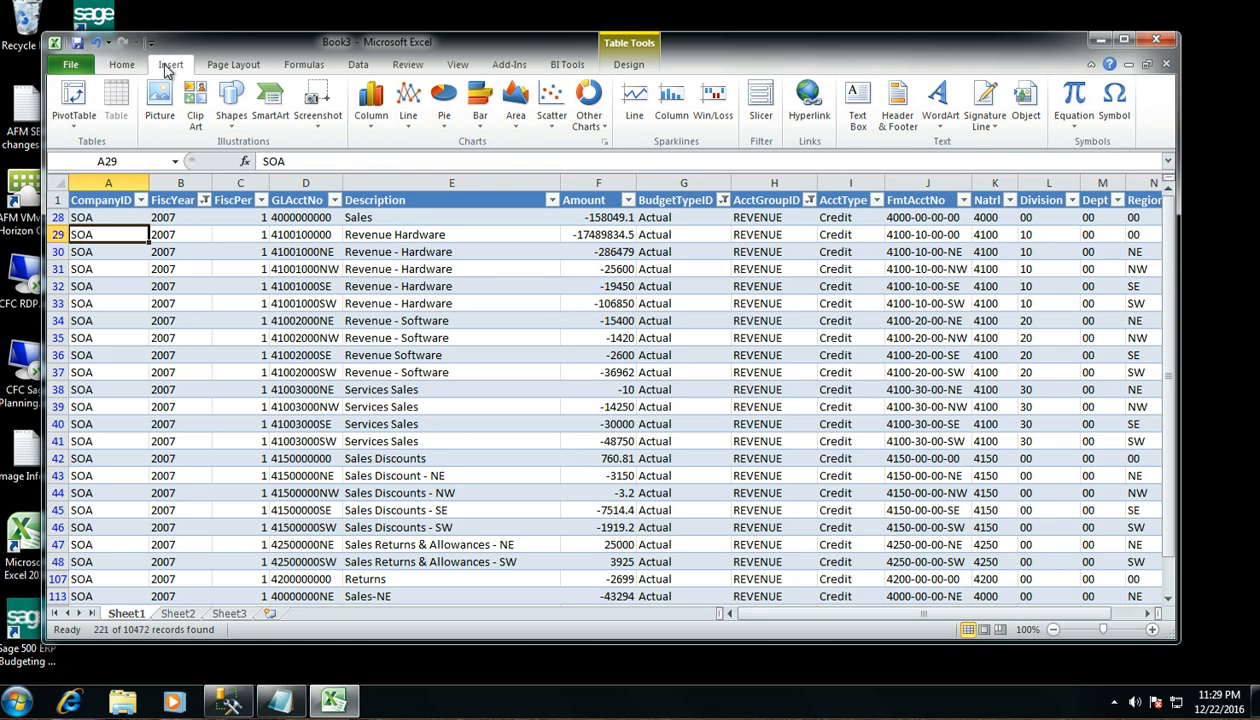
pyautogui.click(70, 117)
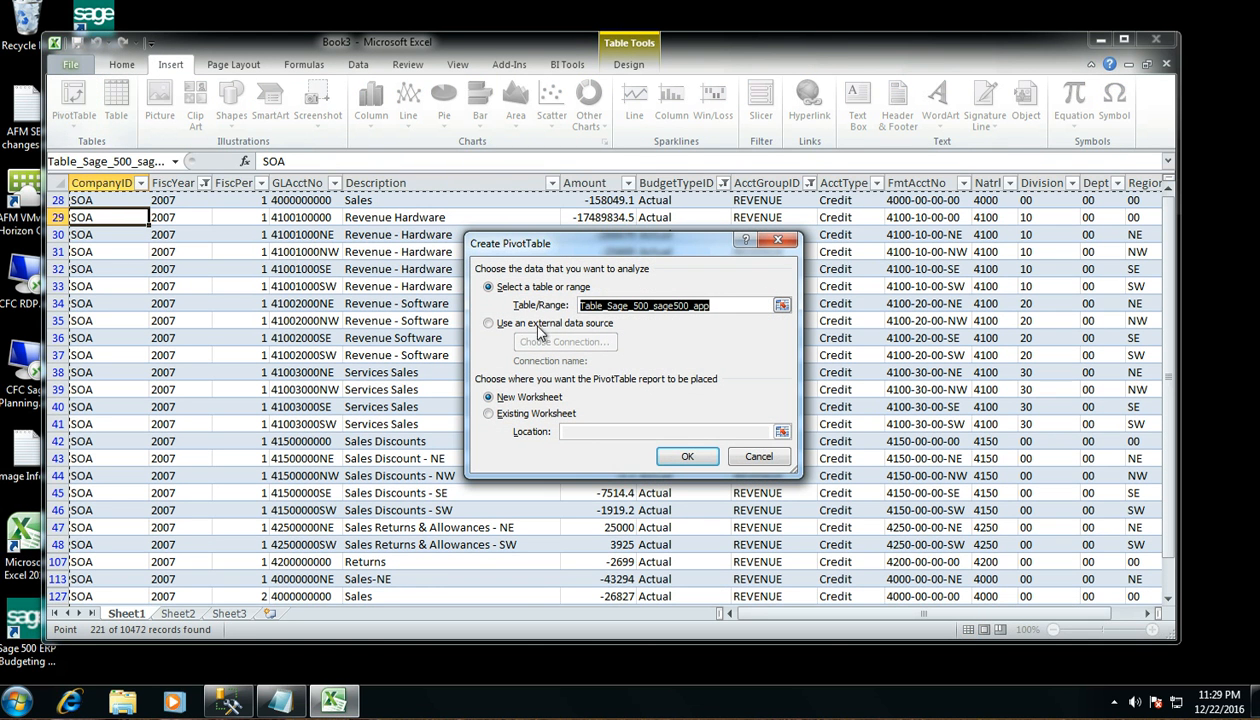
pyautogui.click(687, 456)
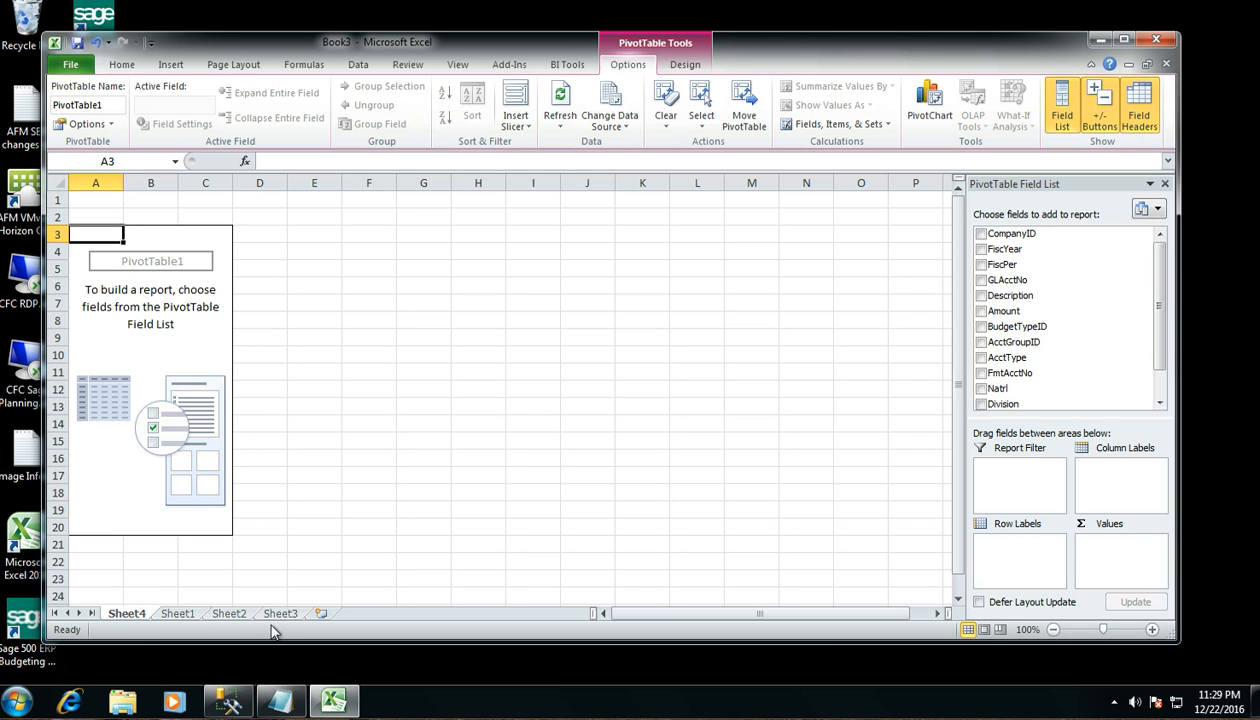
pyautogui.moveTo(118, 616); pyautogui.dragTo(323, 613)
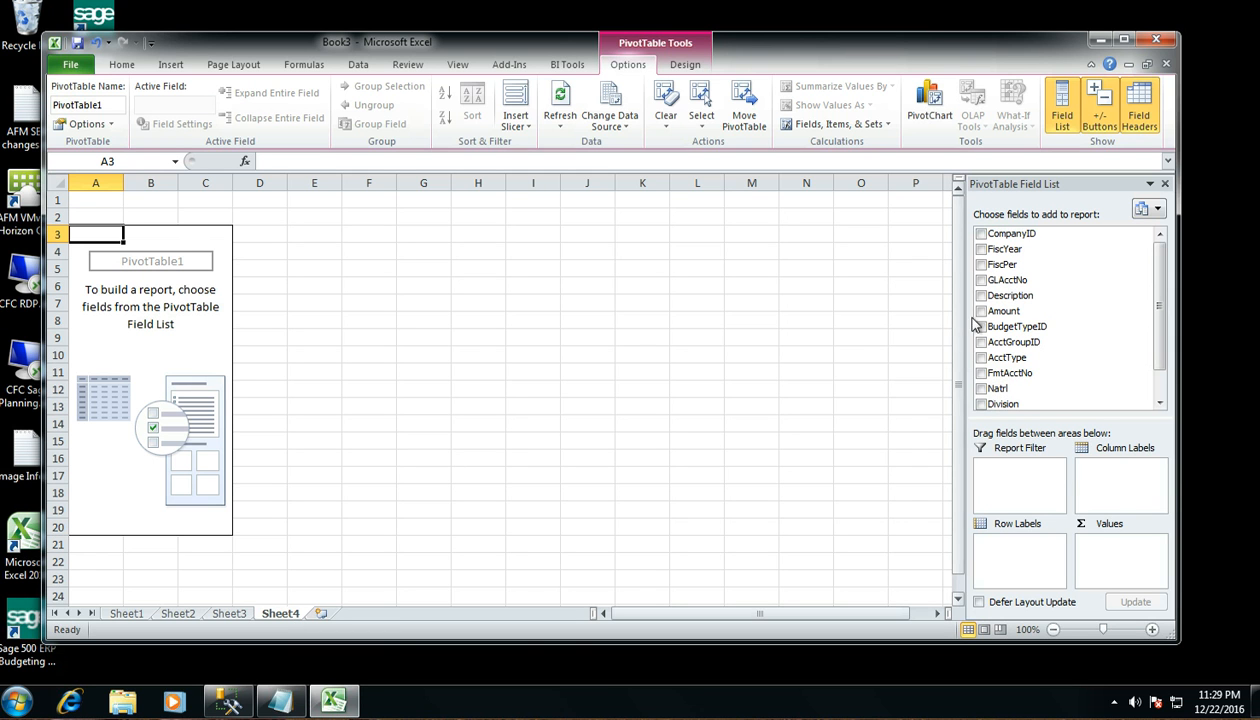
# Step: Lay out the PivotTable with summed Amount as values, FiscPer as column labels and FmtAcctNo as row labels
pyautogui.moveTo(1004, 314); pyautogui.dragTo(1087, 536)
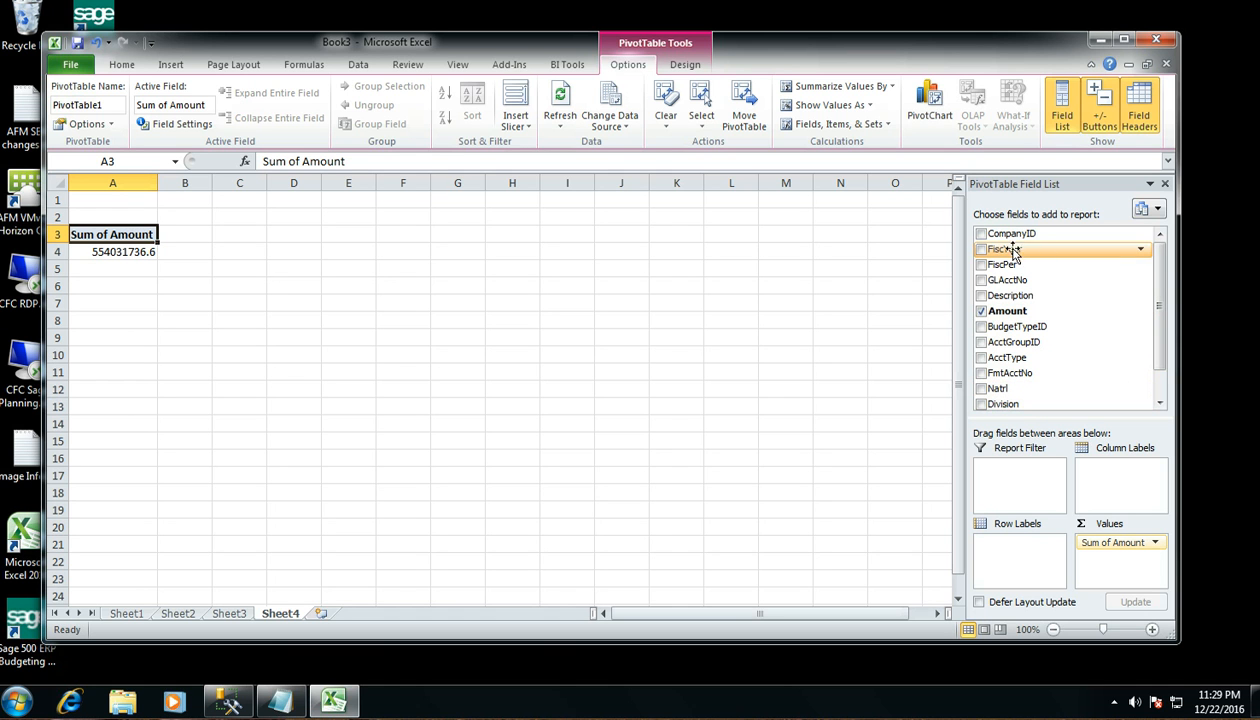
pyautogui.moveTo(1010, 264); pyautogui.dragTo(1105, 478)
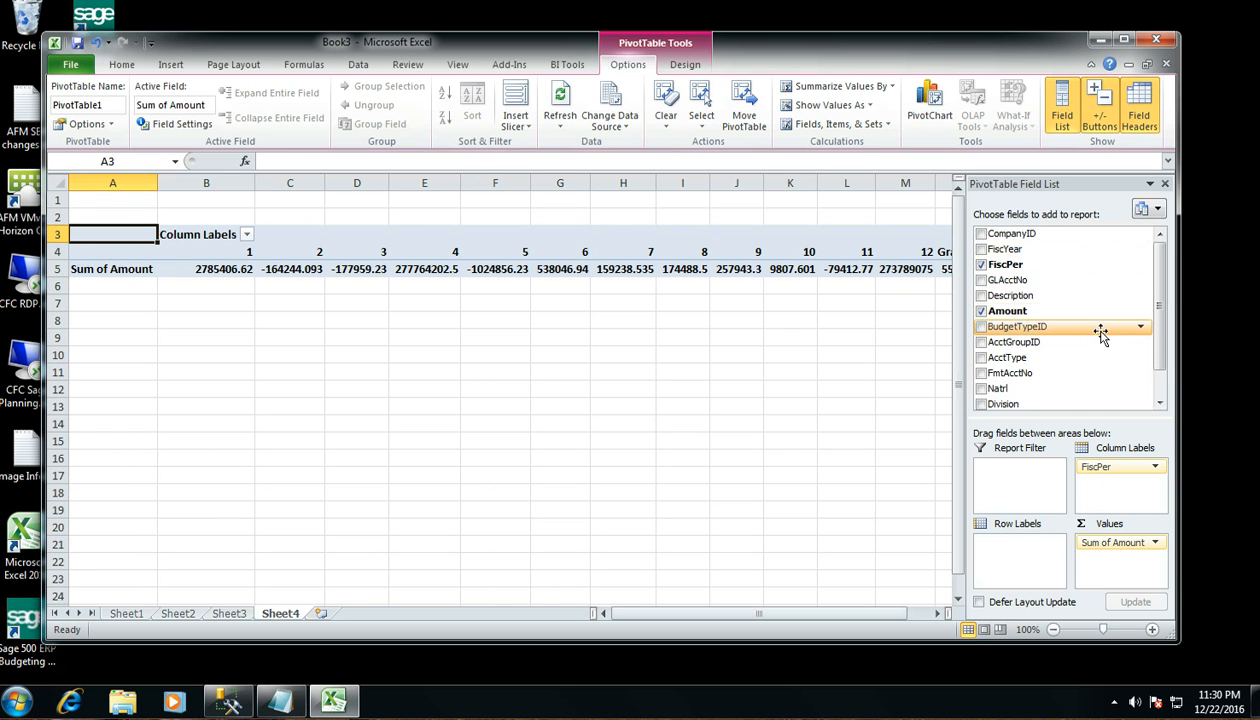
pyautogui.moveTo(1111, 374); pyautogui.dragTo(1008, 566)
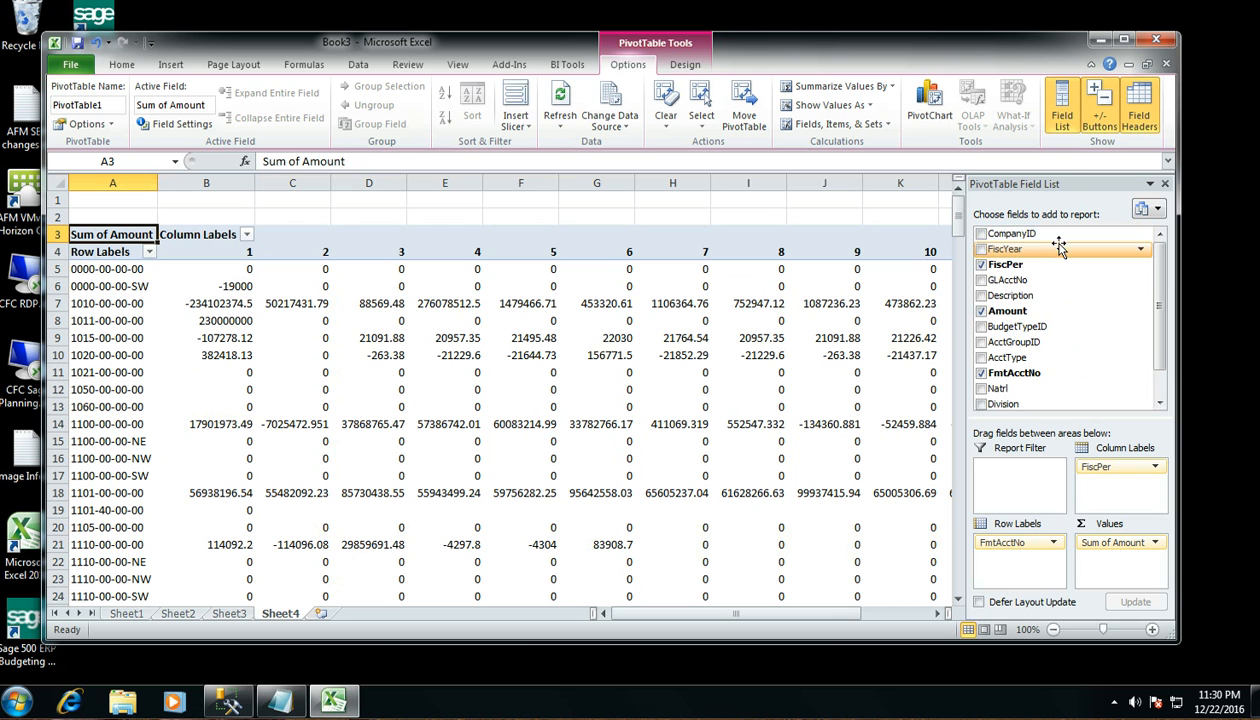
# Step: Add FiscYear, BudgetTypeID and AcctGroupID to the PivotTable as report filters
pyautogui.moveTo(1005, 249); pyautogui.dragTo(1035, 474)
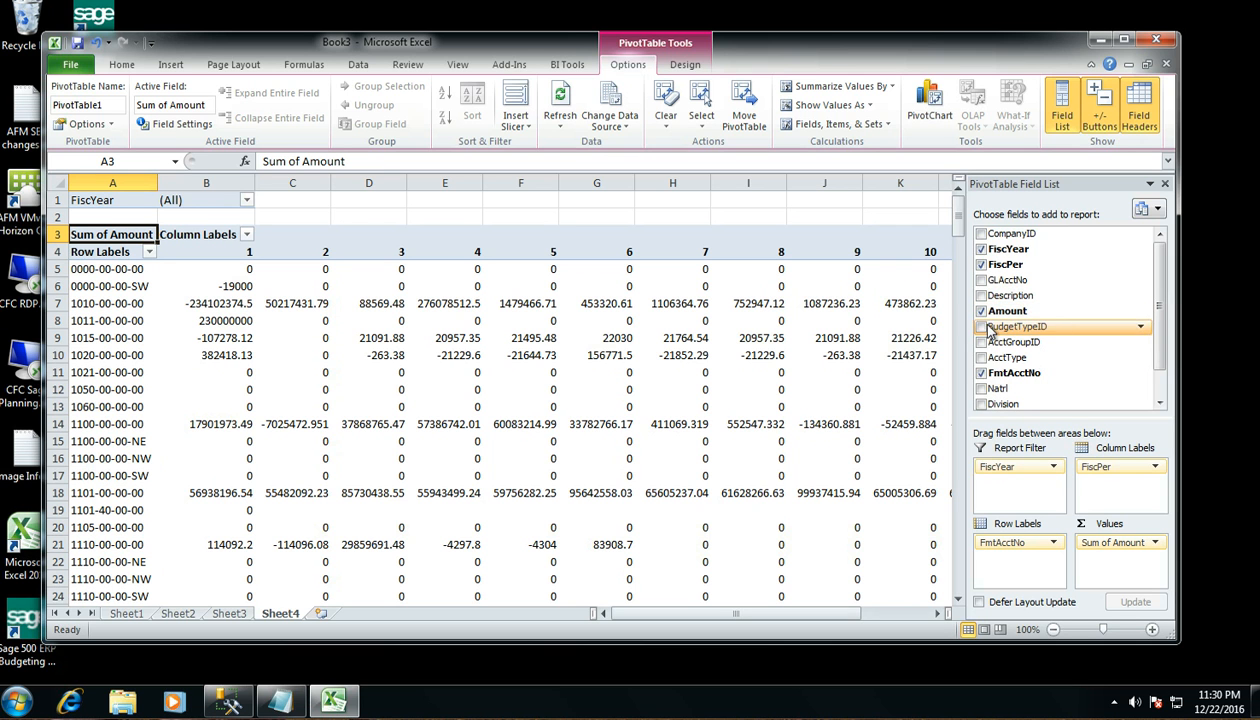
pyautogui.moveTo(1016, 327); pyautogui.dragTo(1015, 500)
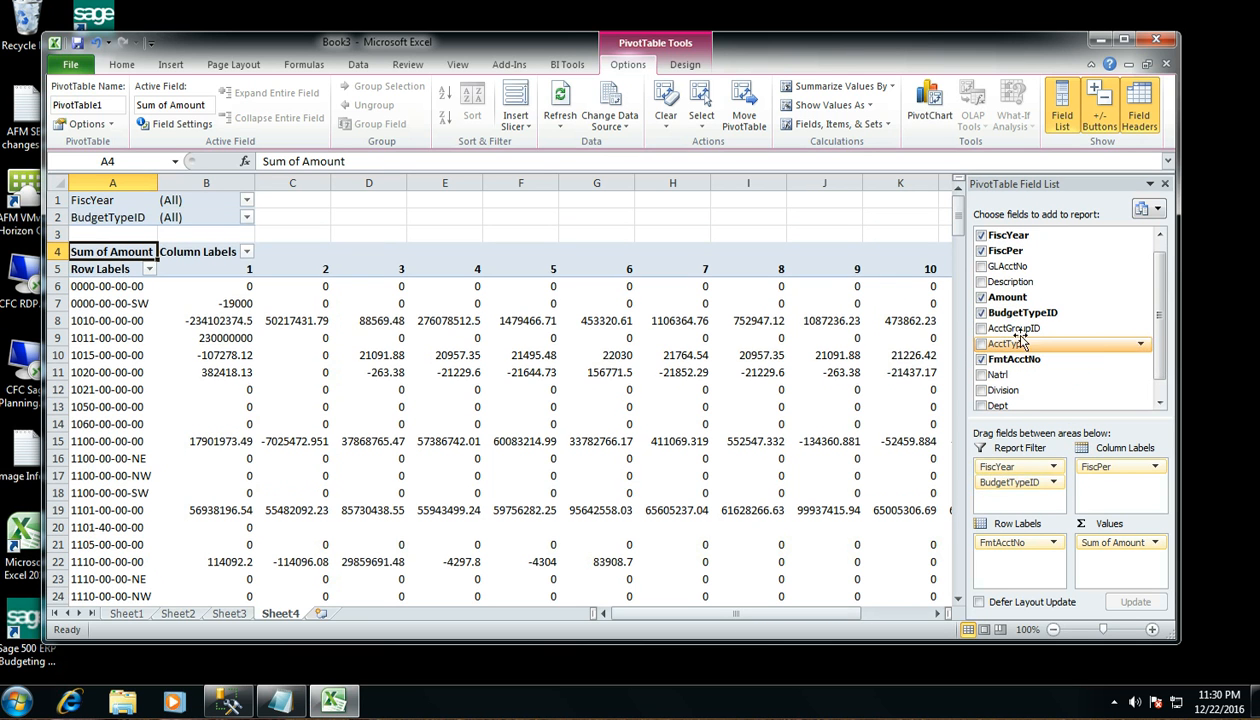
pyautogui.moveTo(1012, 328); pyautogui.dragTo(1012, 498)
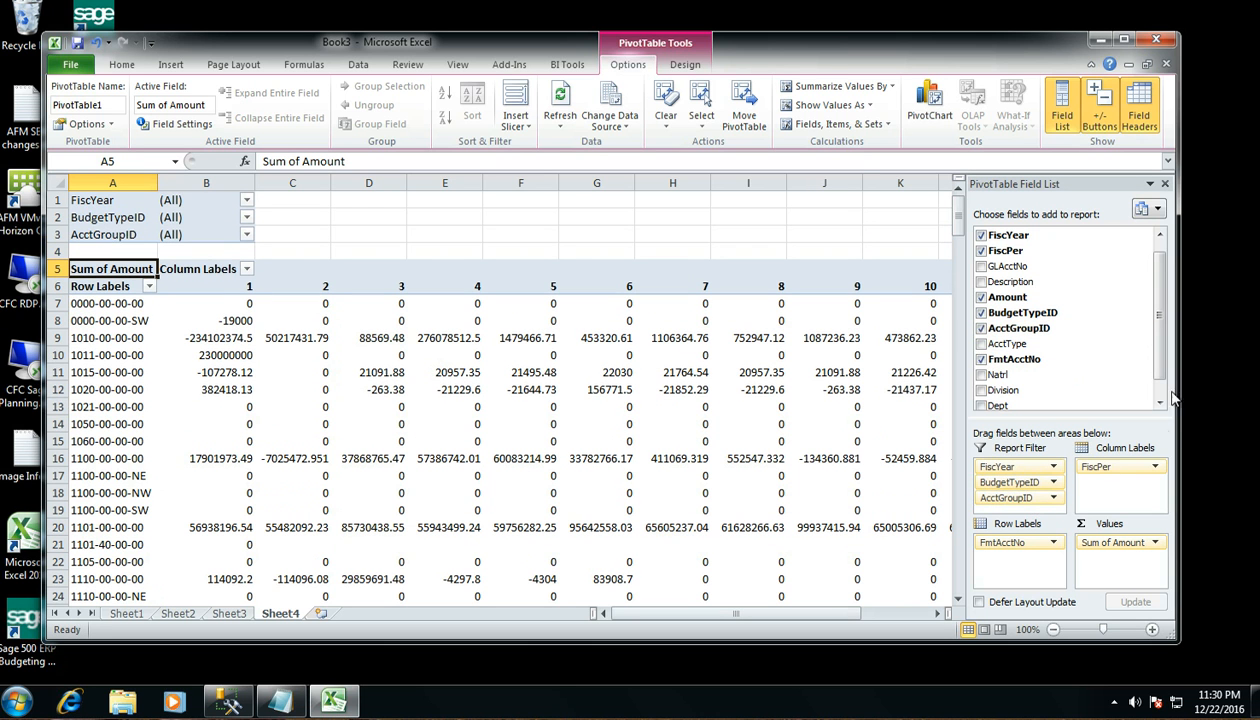
pyautogui.scroll(-1, 1160, 336)
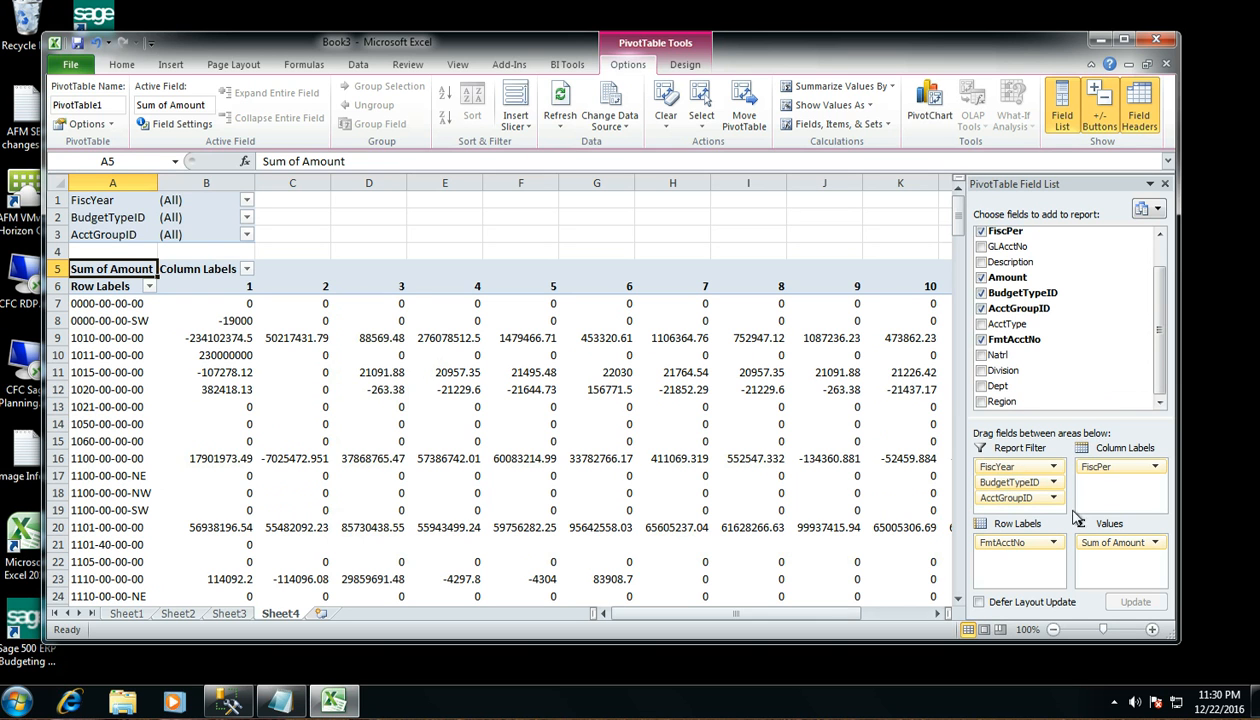
# Step: Filter the PivotTable to fiscal year 2008 and budget type Actual
pyautogui.click(247, 201)
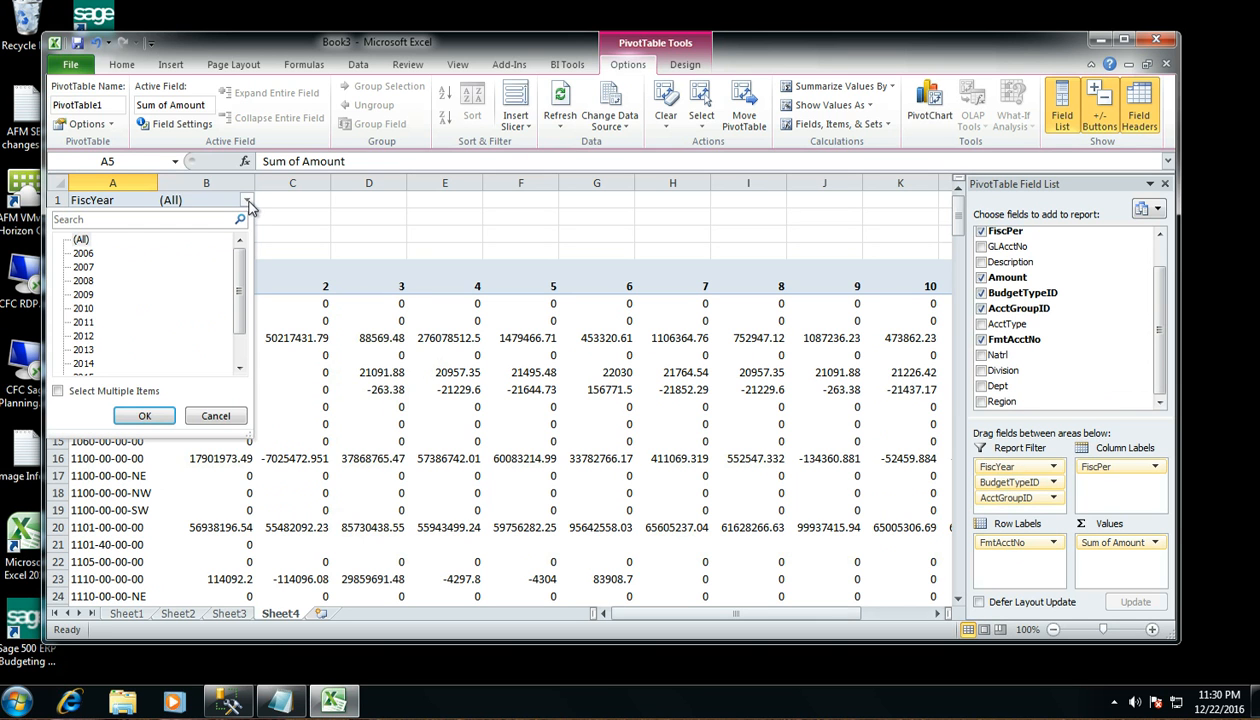
pyautogui.click(86, 283)
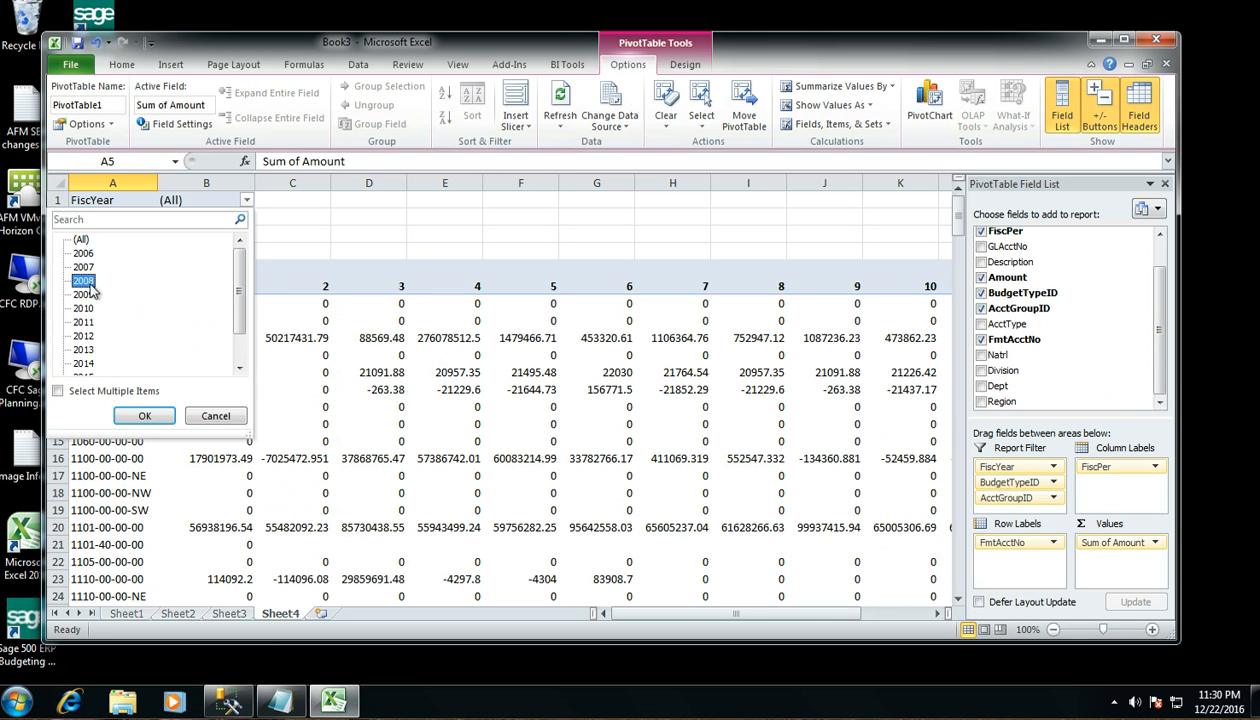
pyautogui.click(140, 414)
pyautogui.click(247, 218)
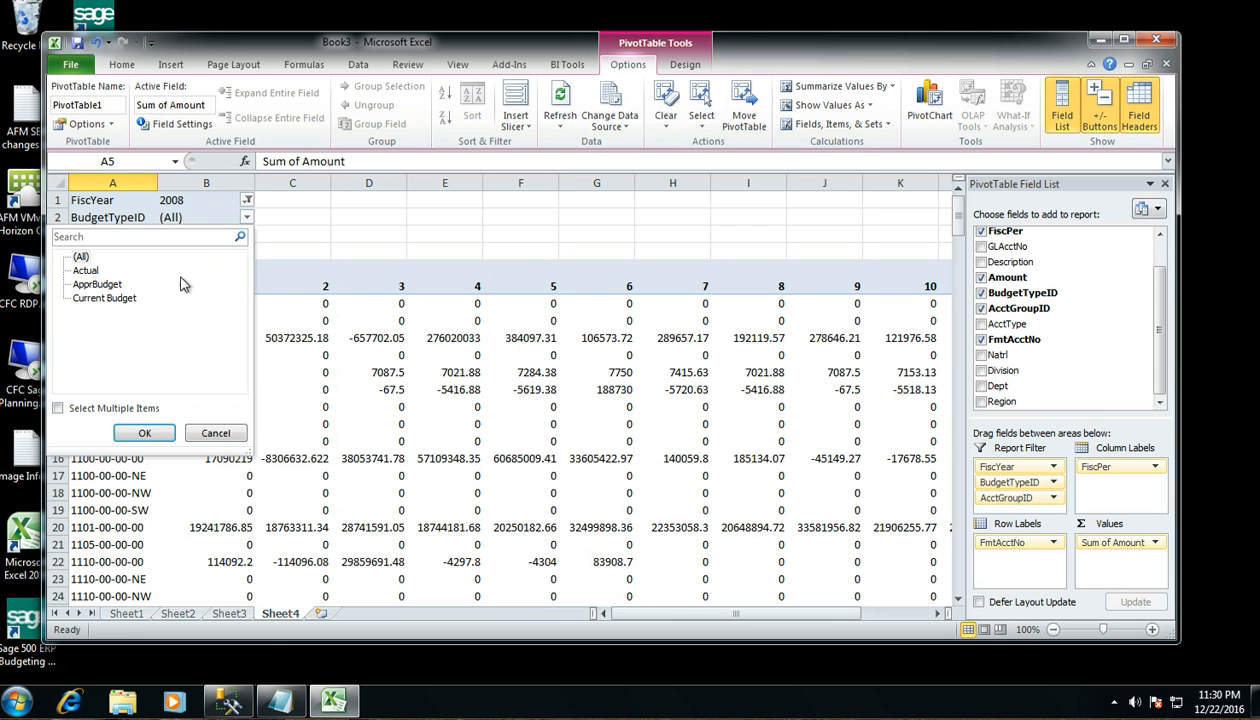
pyautogui.click(86, 270)
pyautogui.click(140, 433)
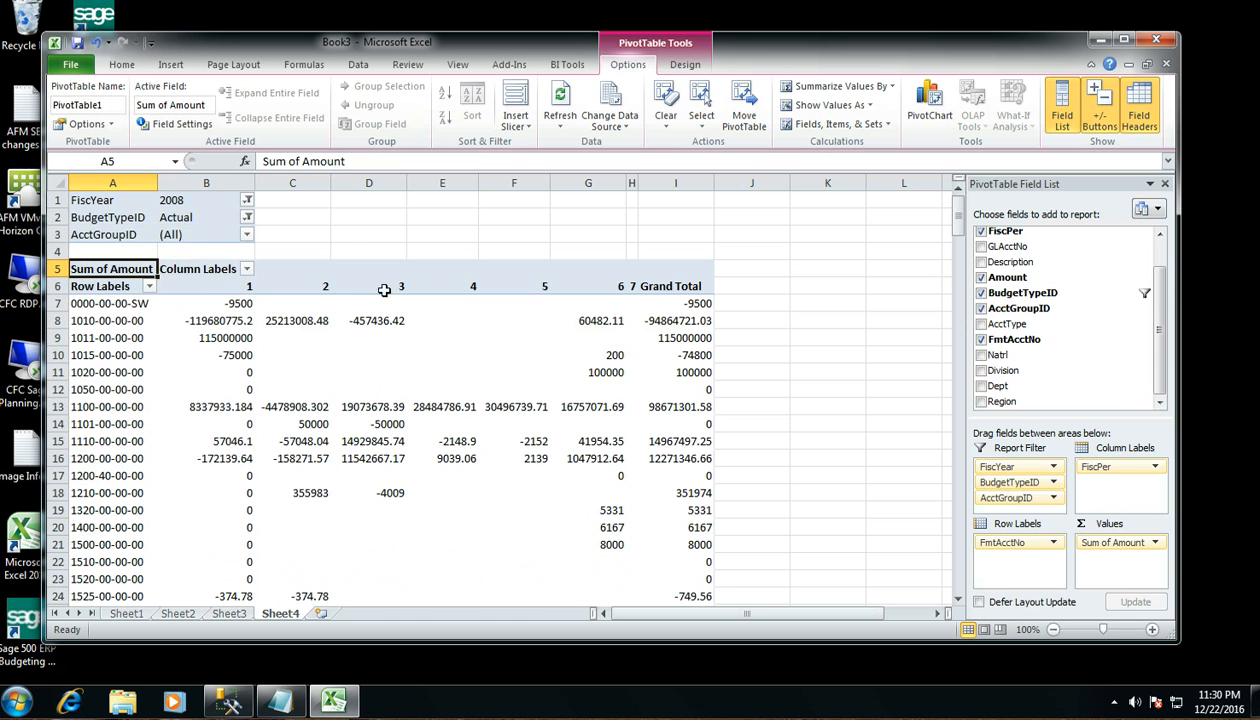
# Step: Set the PivotTable's AcctGroupID report filter to REVENUE
pyautogui.click(247, 235)
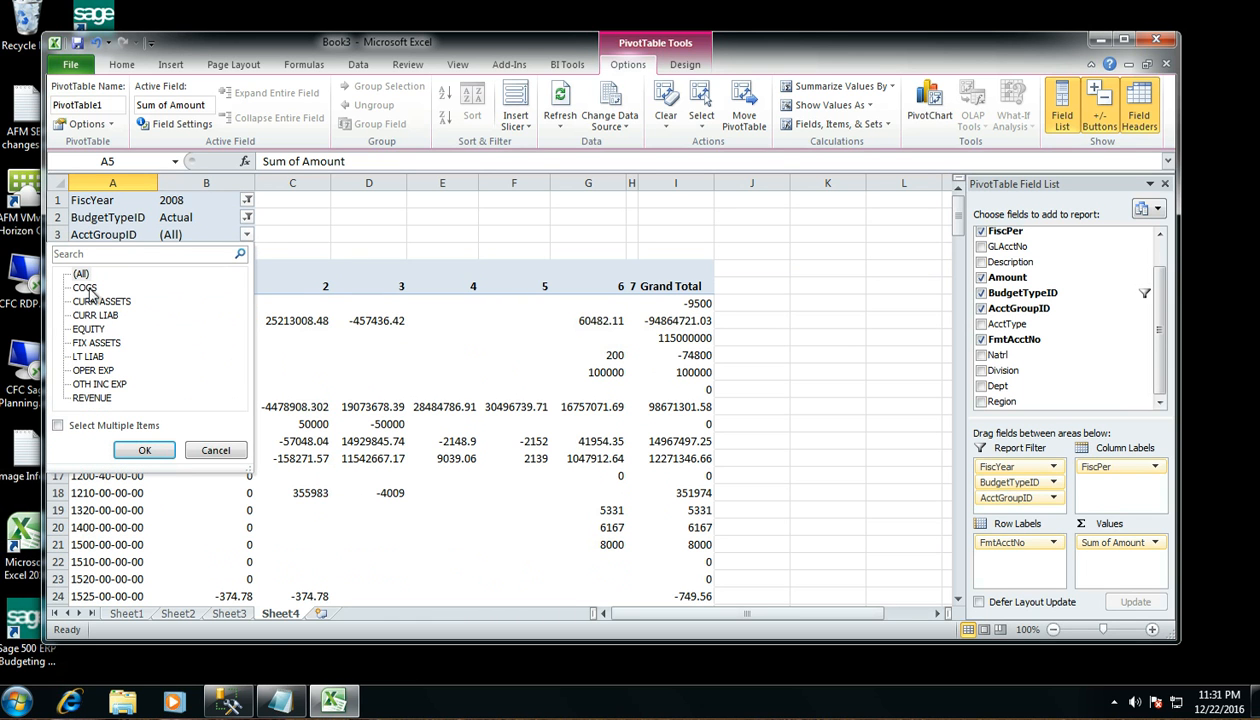
pyautogui.click(88, 398)
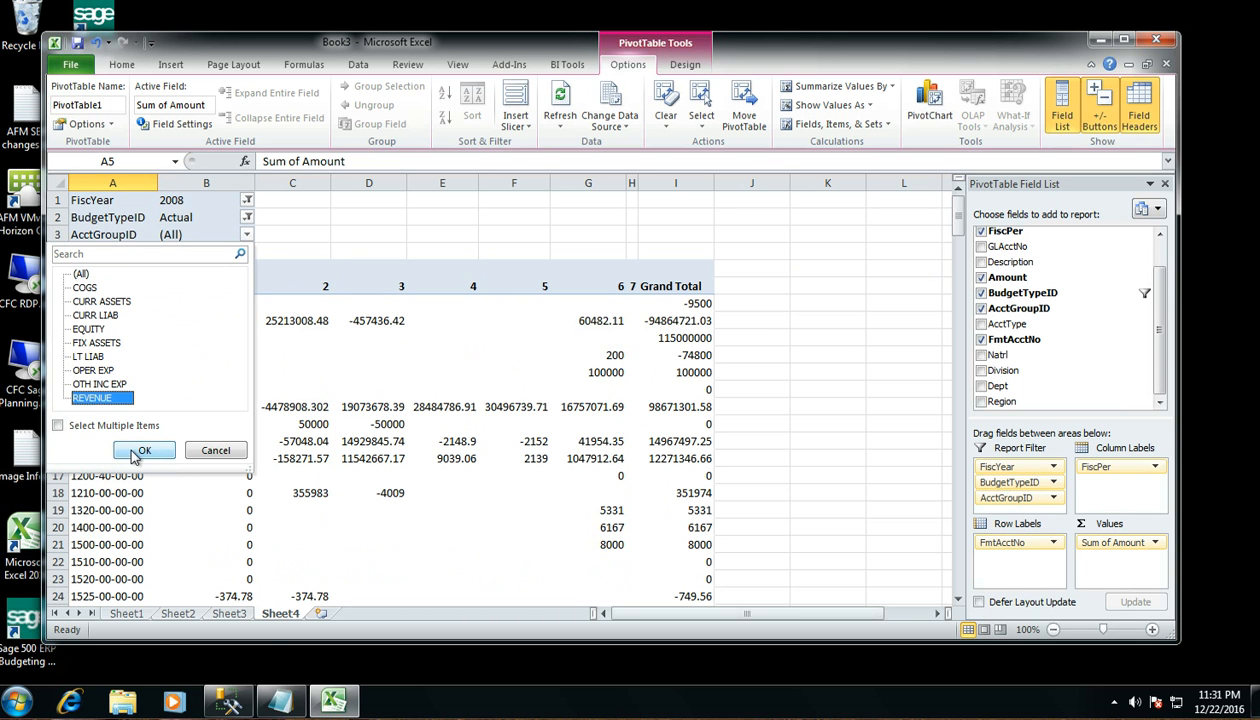
pyautogui.click(143, 452)
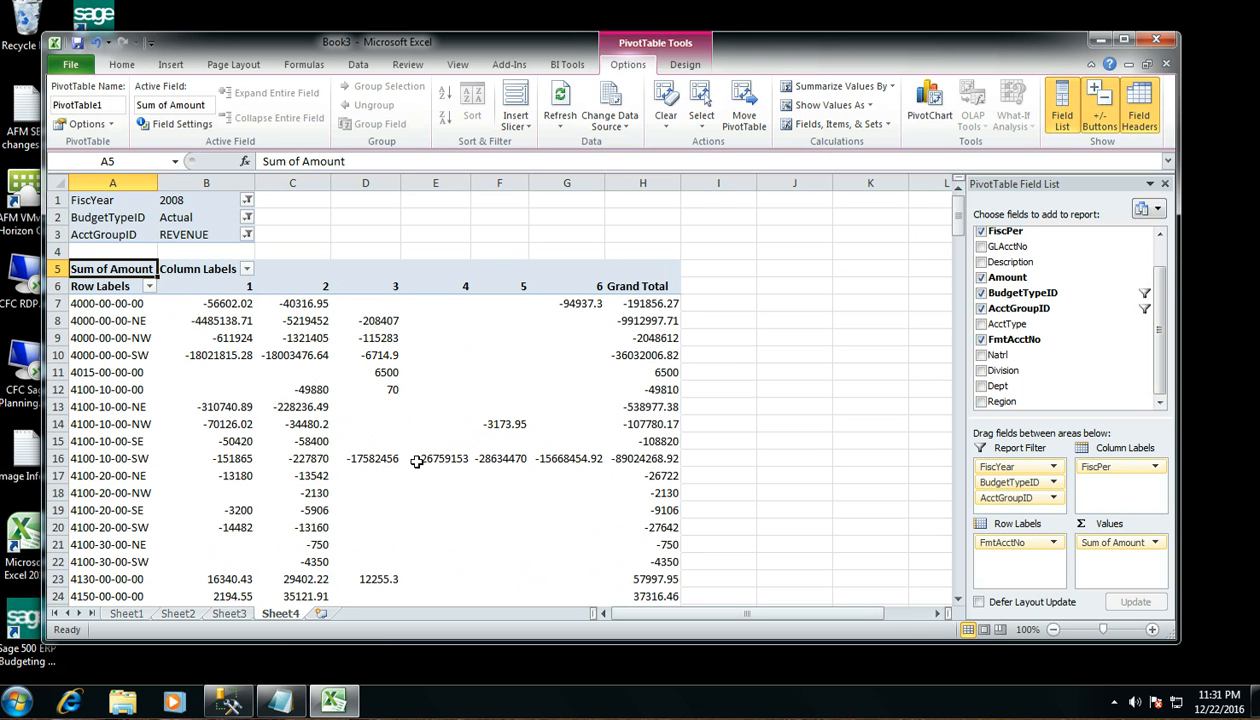
# Step: Move AcctGroupID from the report filters to the row labels above FmtAcctNo and review the grouped accounts
pyautogui.moveTo(417, 461)
pyautogui.moveTo(995, 497); pyautogui.dragTo(1012, 548)
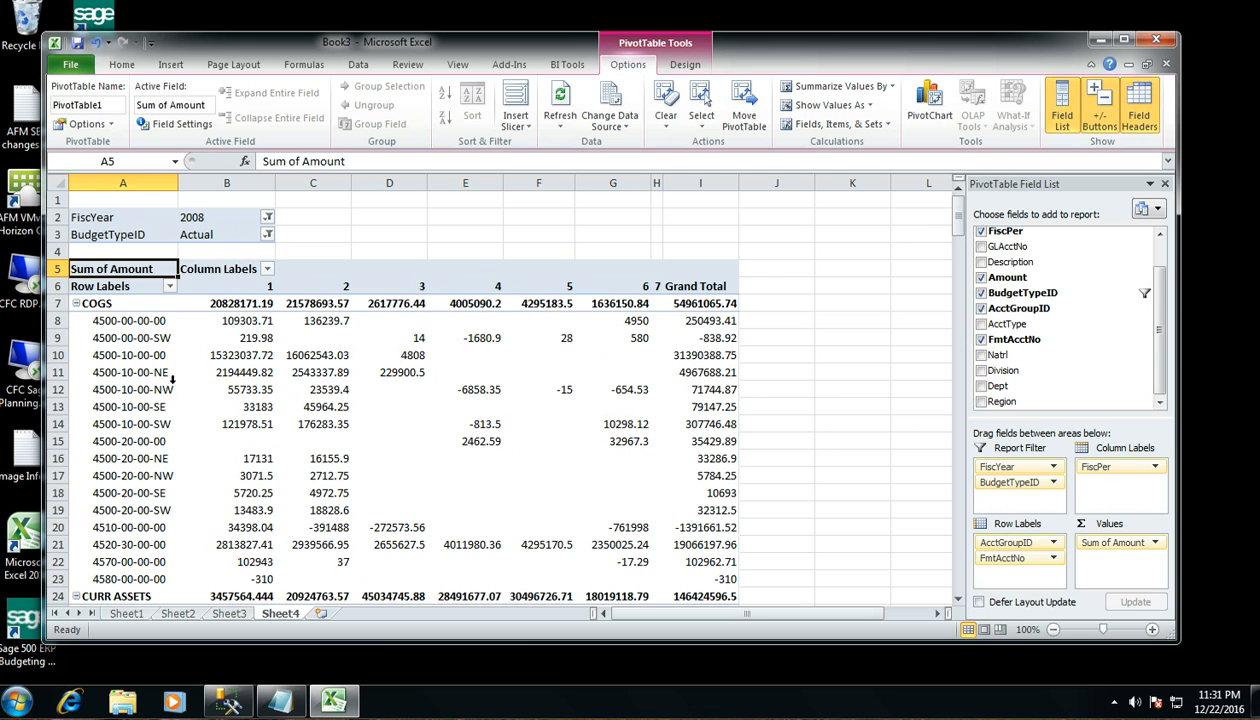
pyautogui.scroll(-2, 156, 376)
pyautogui.scroll(-3, 156, 376)
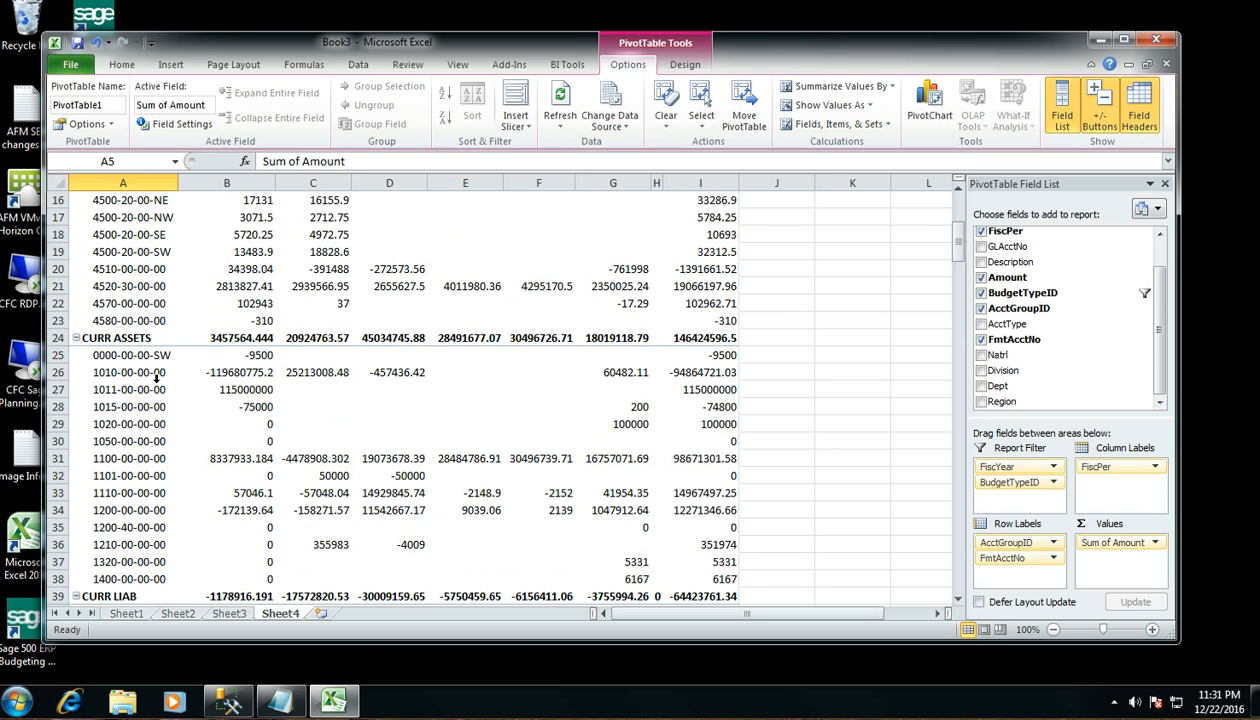
pyautogui.scroll(-6, 156, 376)
pyautogui.scroll(-5, 156, 376)
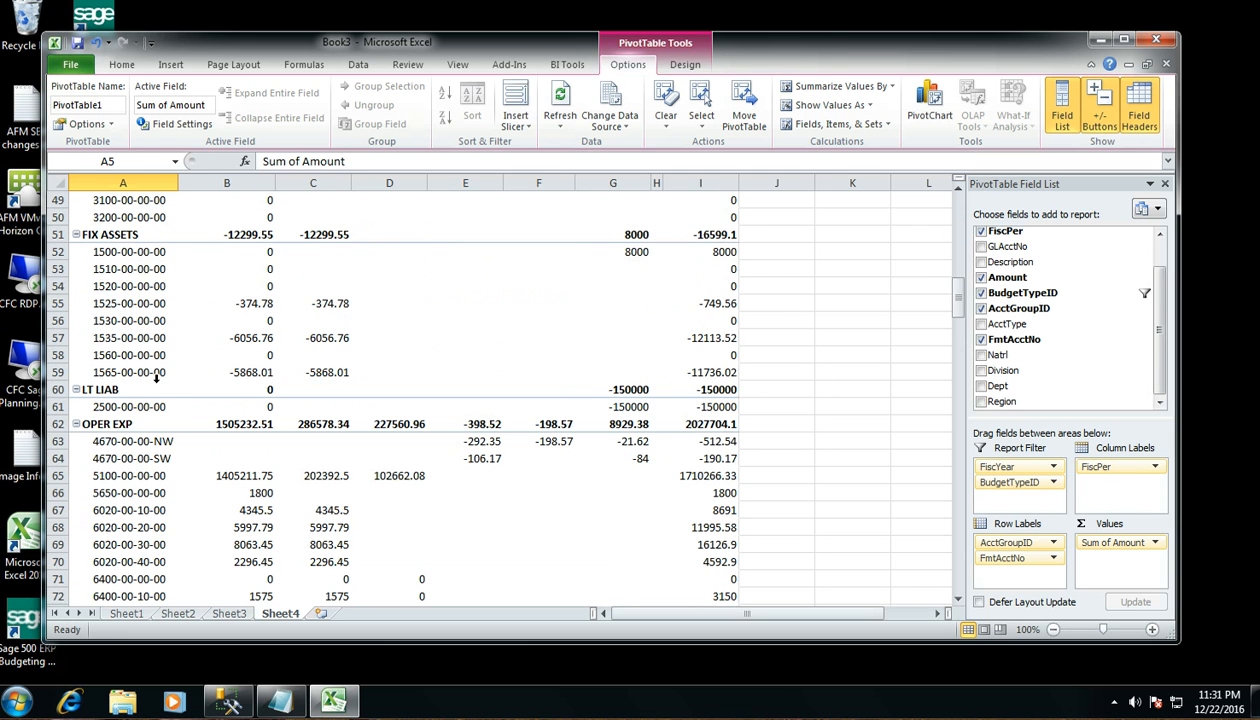
pyautogui.scroll(-18, 156, 376)
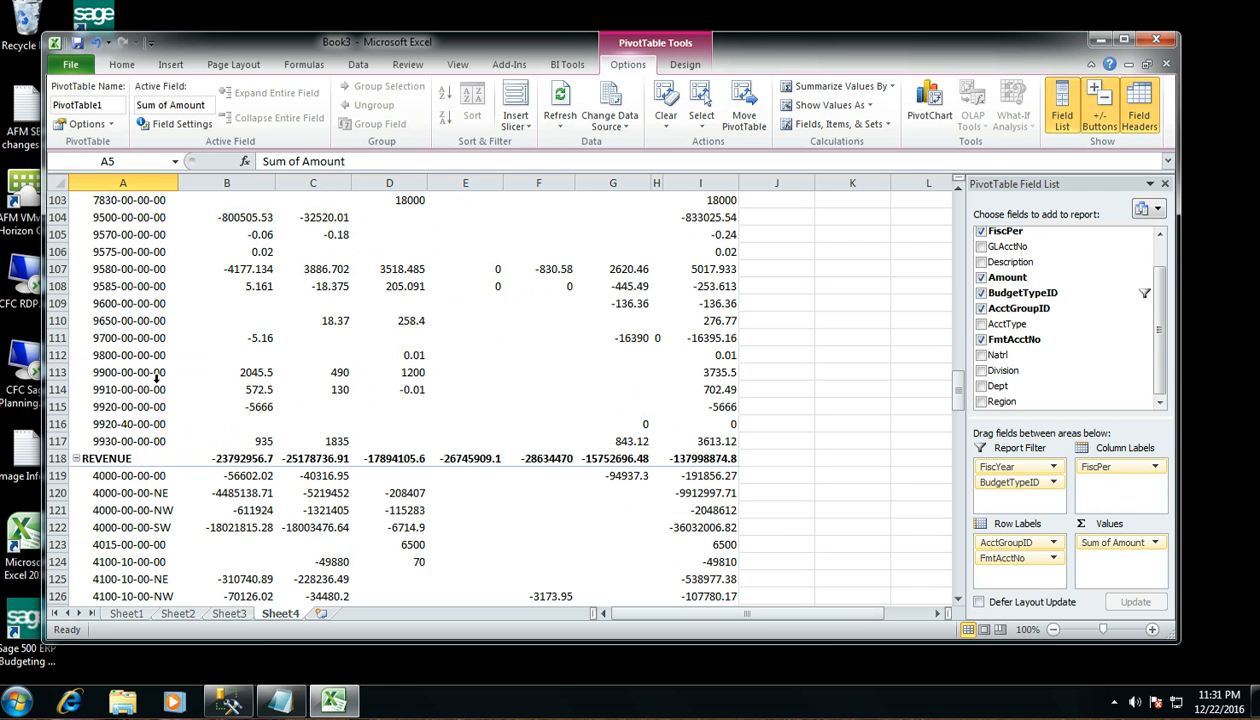
pyautogui.scroll(-6, 156, 376)
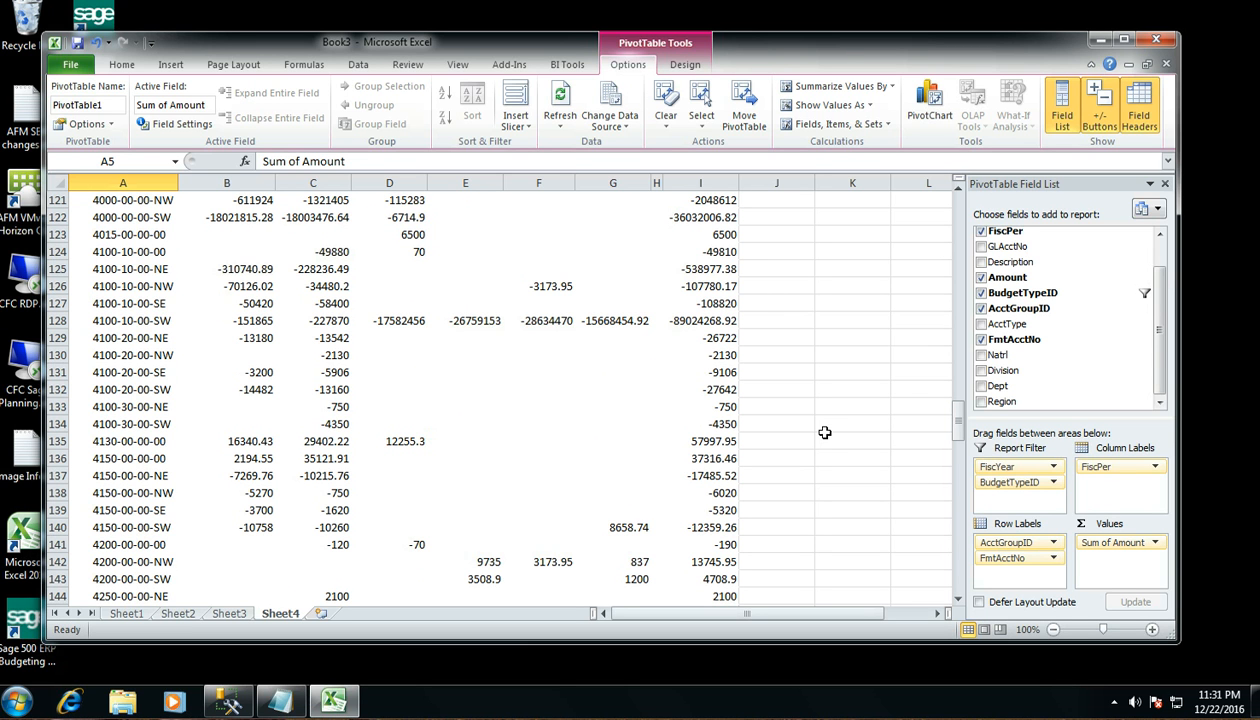
# Step: Return to the imported table on Sheet1 and refresh all data coming from the SQL Server connection
pyautogui.click(560, 108)
pyautogui.click(360, 66)
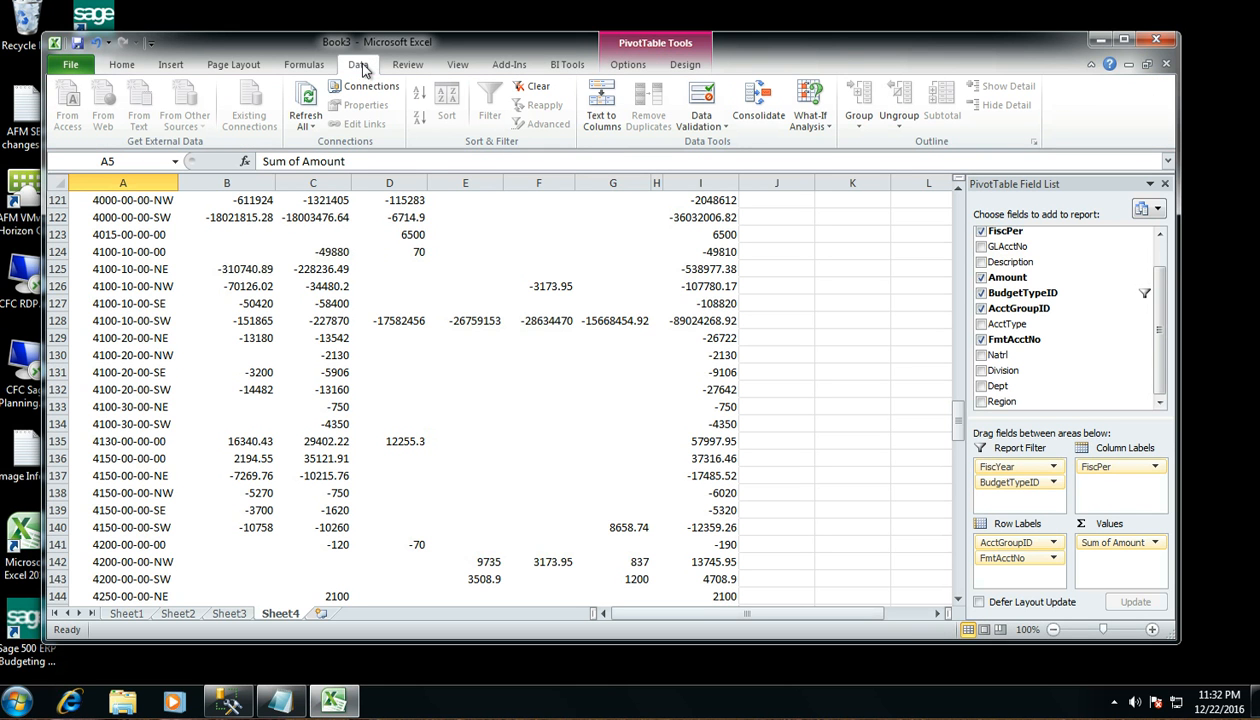
pyautogui.click(128, 613)
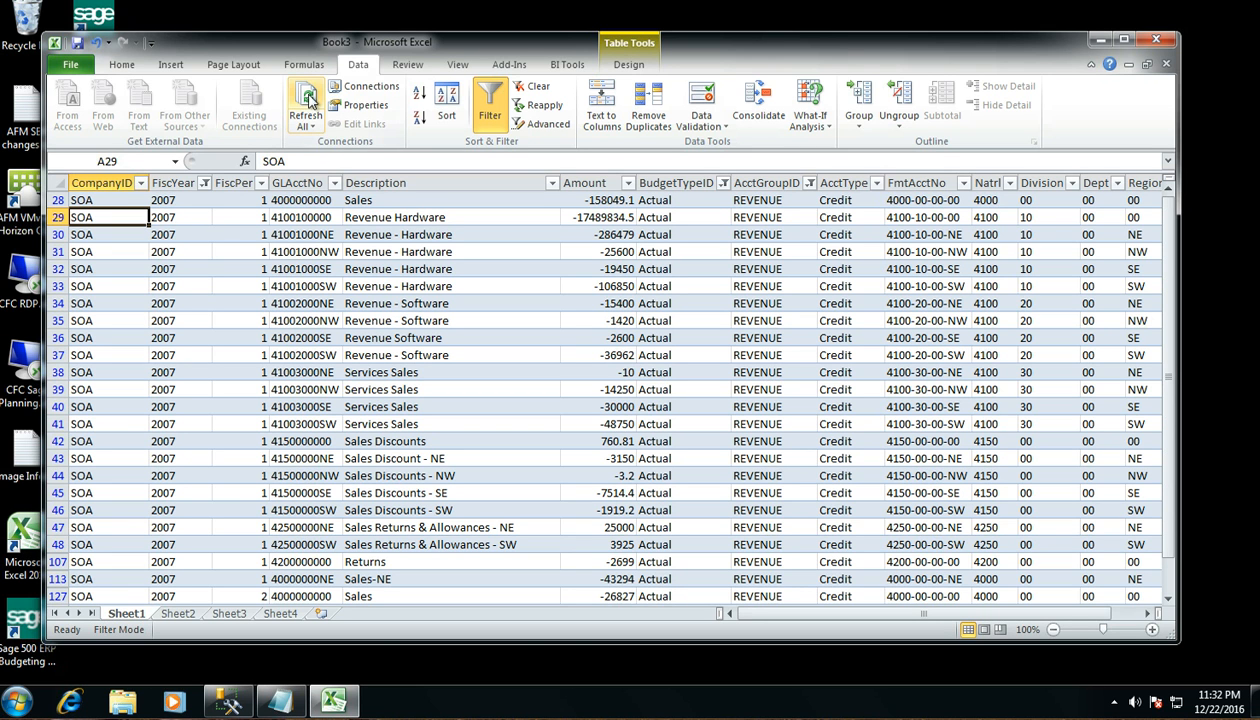
pyautogui.click(307, 97)
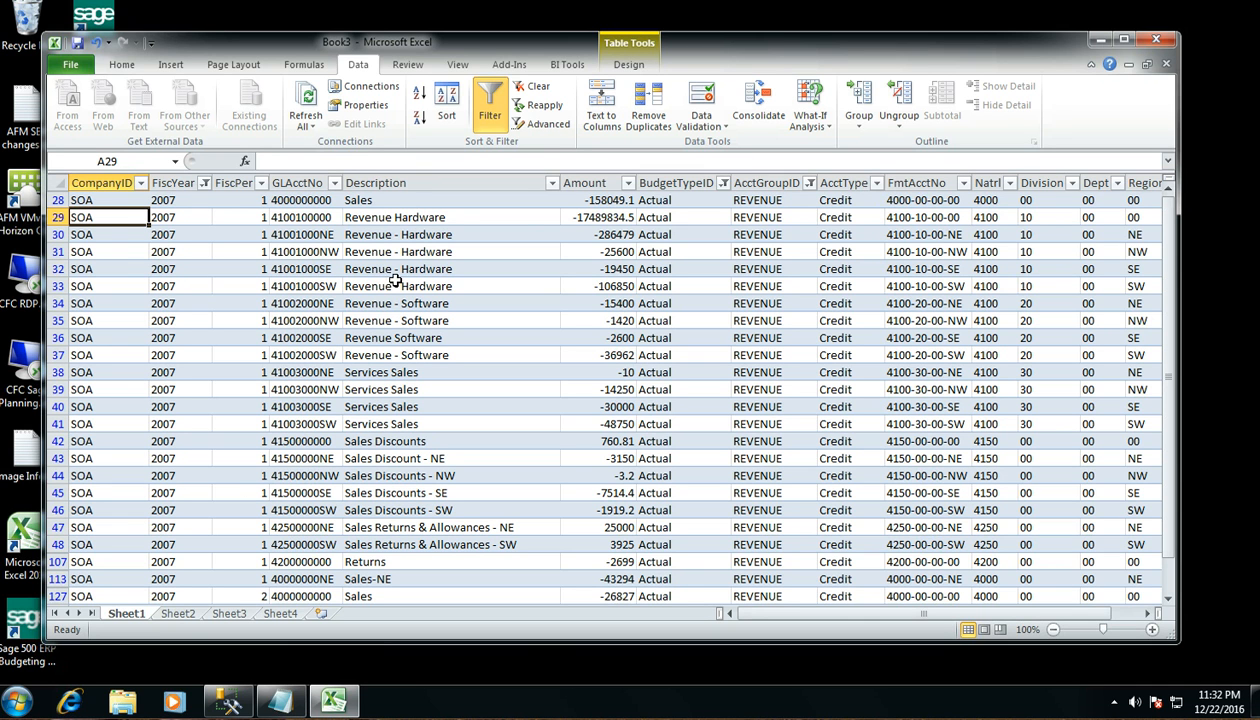
pyautogui.click(305, 253)
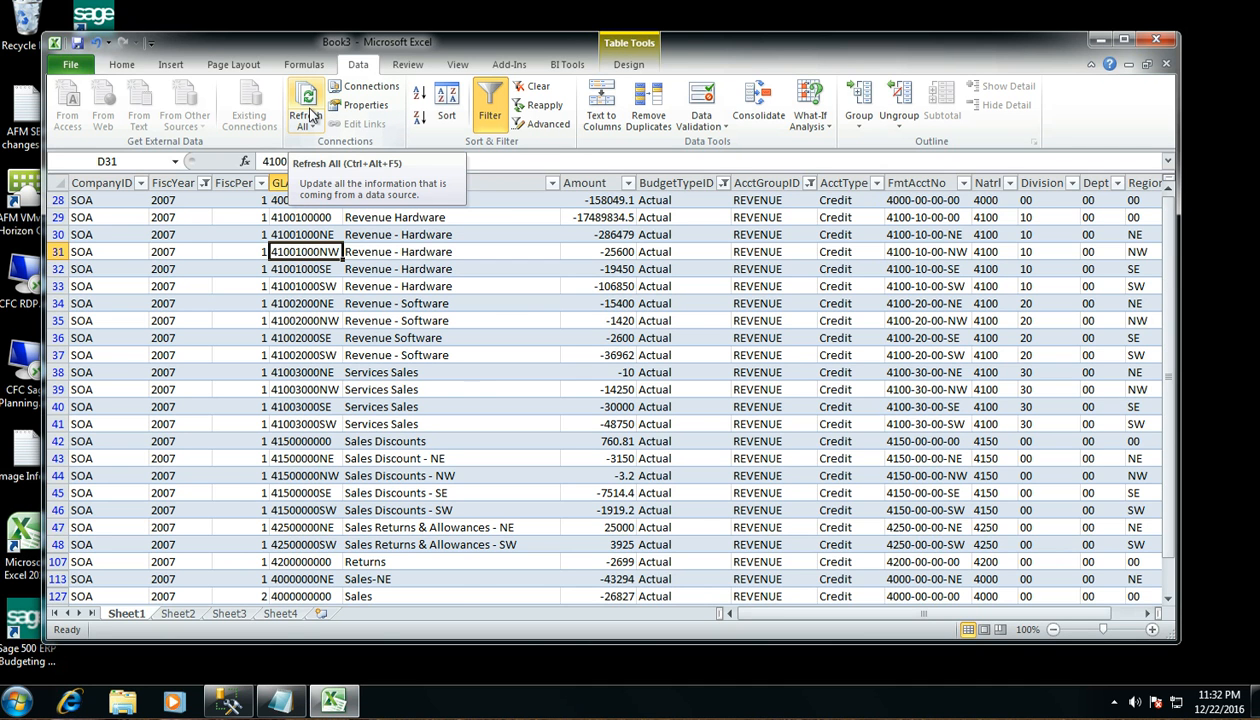
# Step: Refresh the PivotTable on Sheet4 from its source table
pyautogui.click(283, 612)
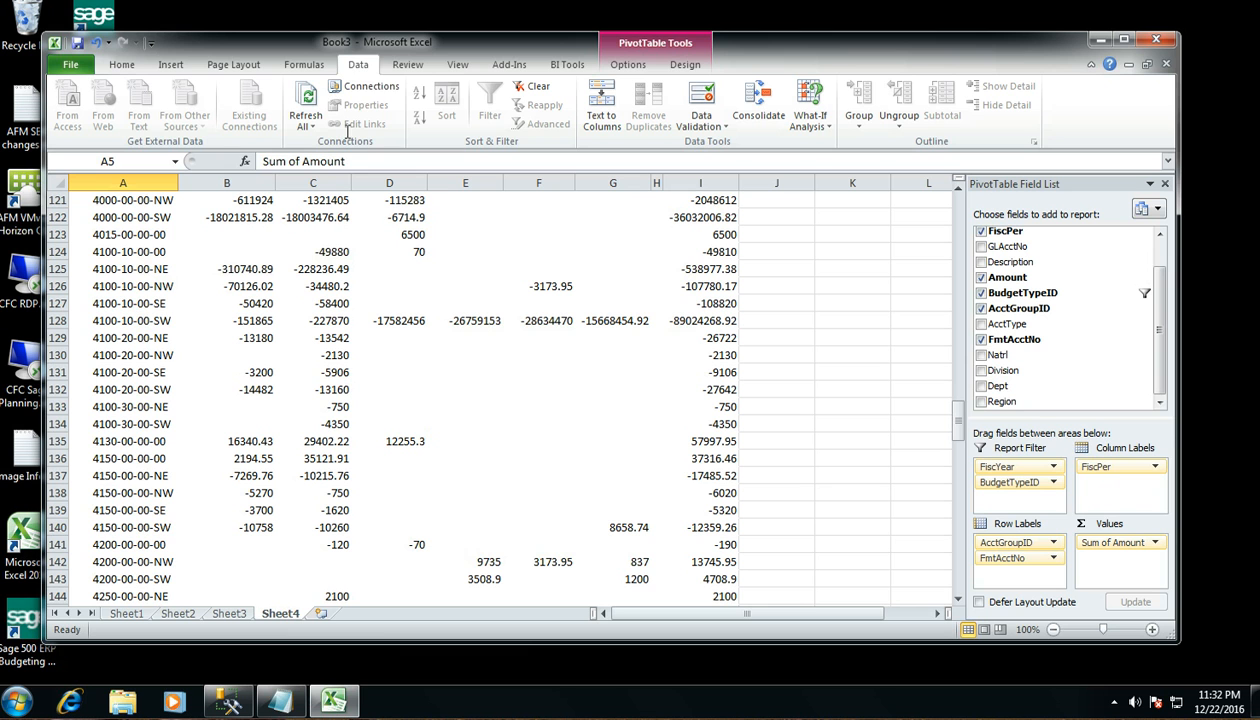
pyautogui.click(146, 287)
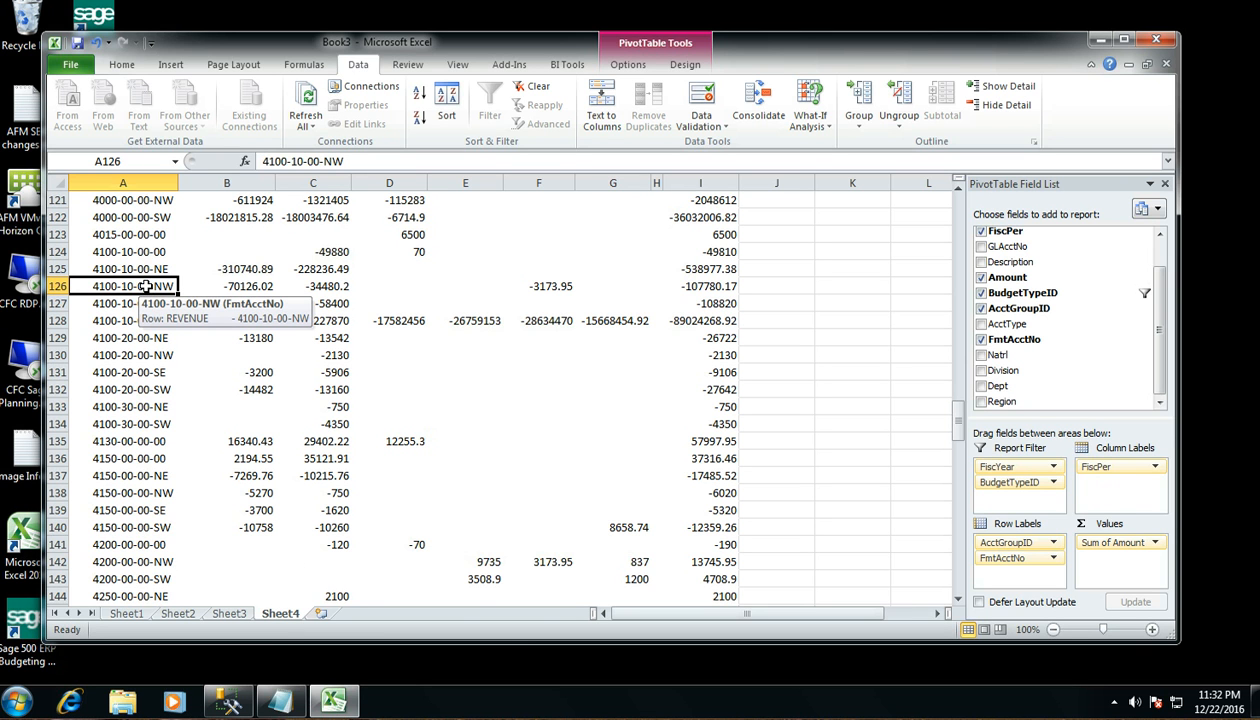
pyautogui.rightClick(146, 287)
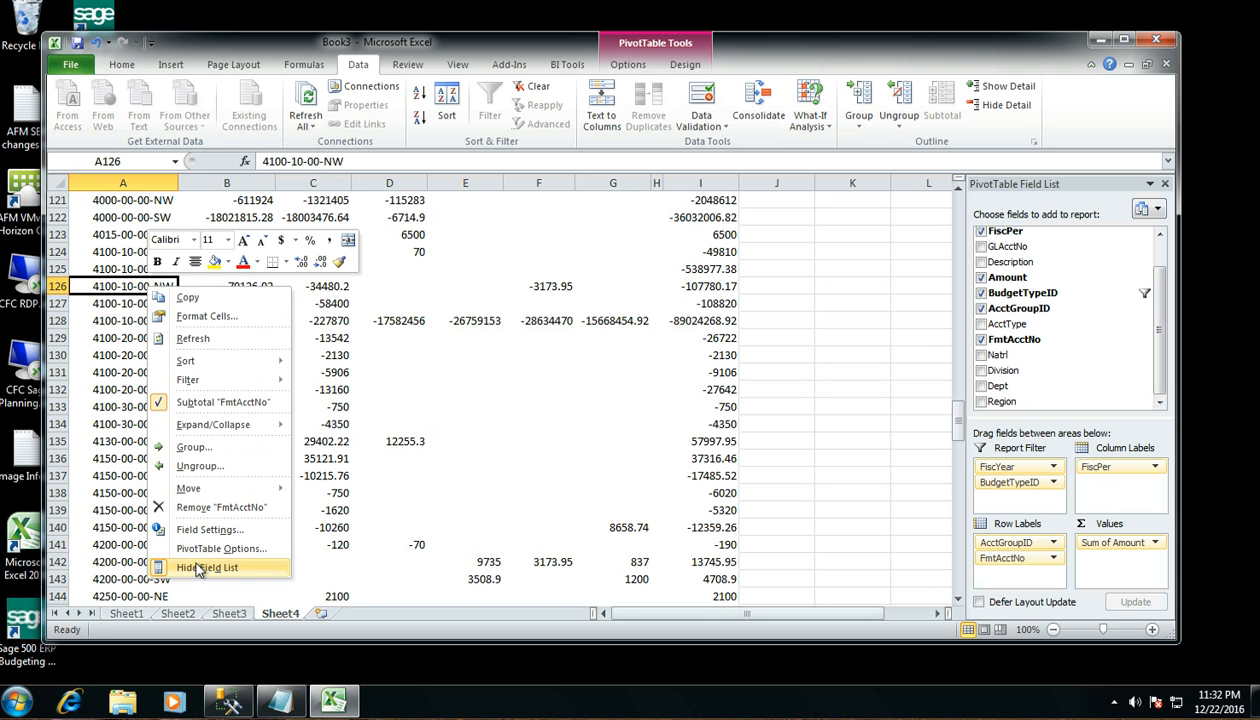
pyautogui.click(193, 342)
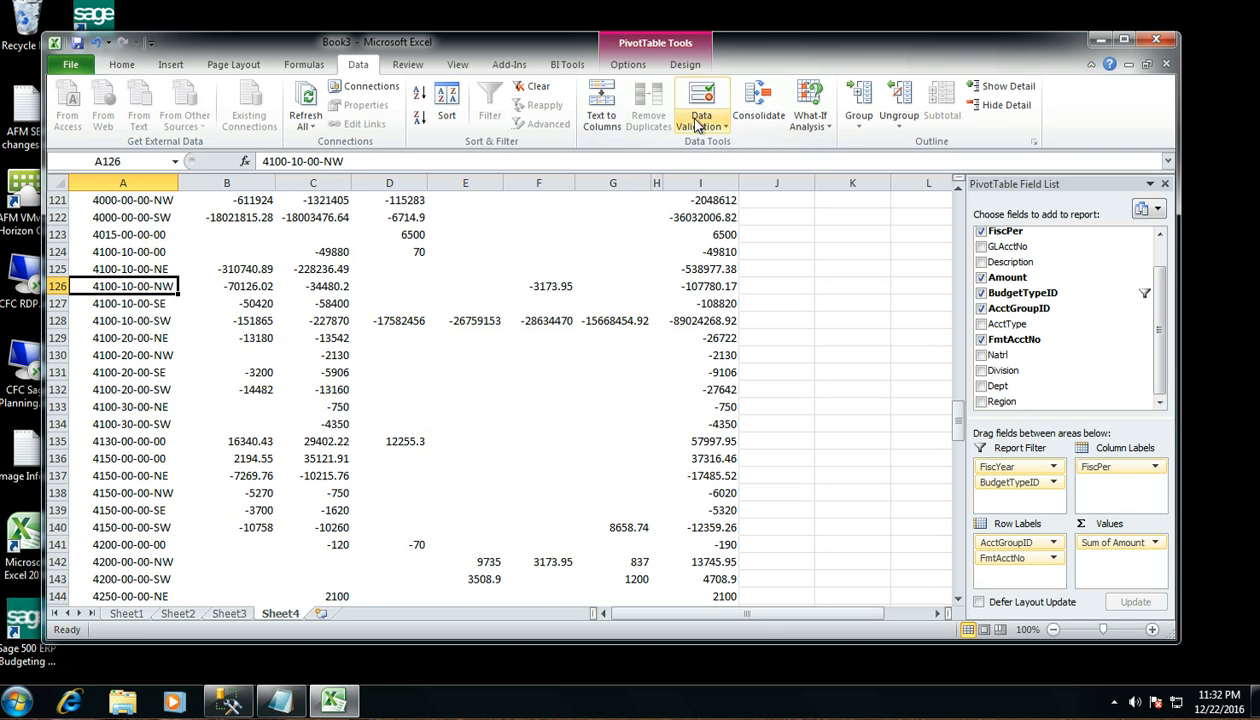
pyautogui.click(628, 65)
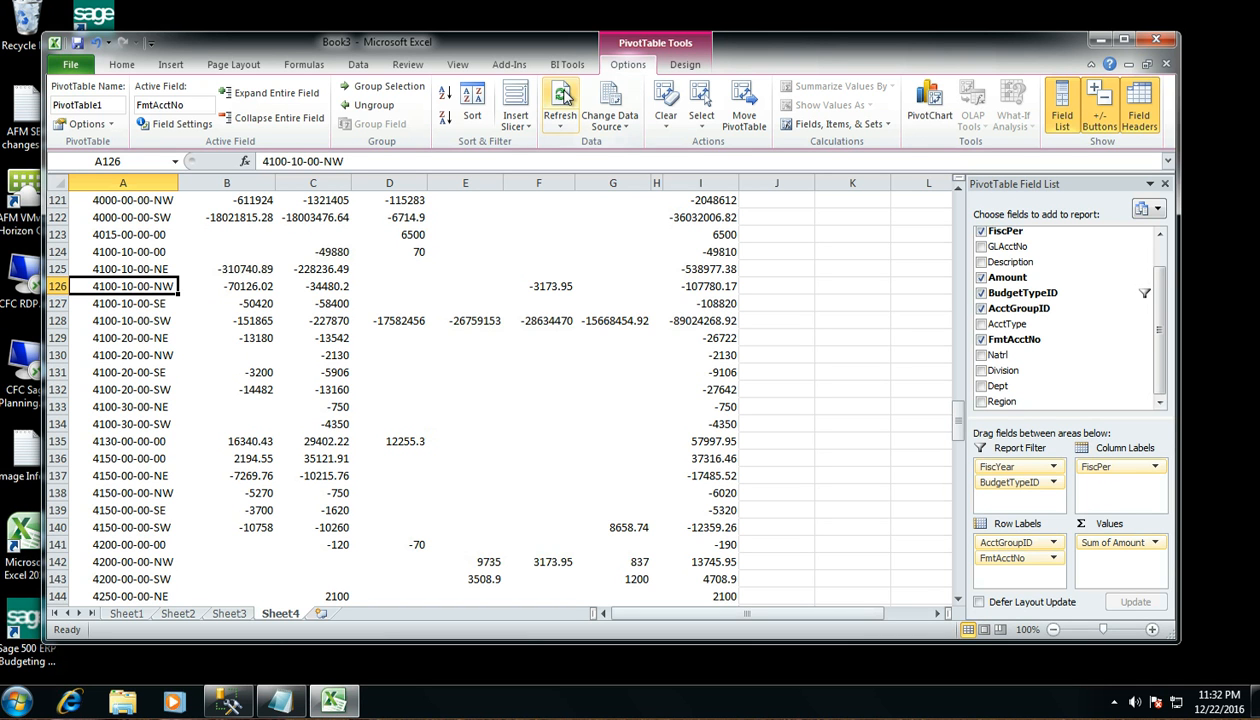
pyautogui.click(561, 95)
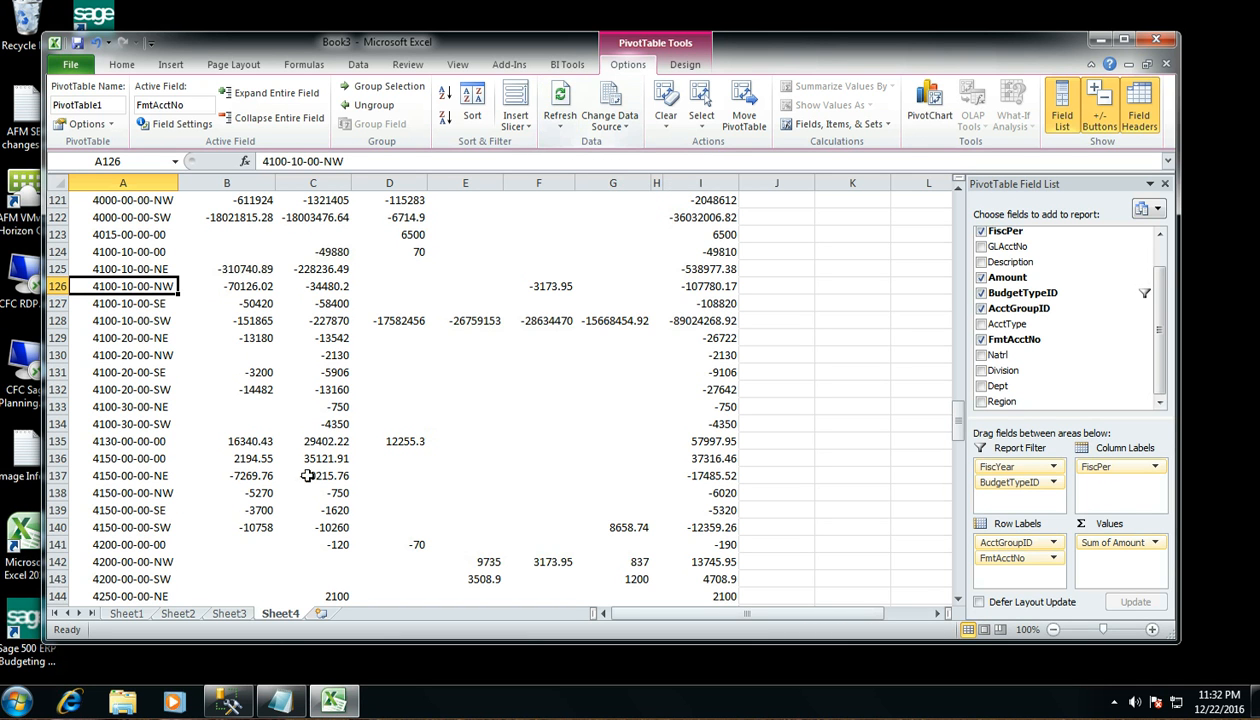
pyautogui.moveTo(313, 449)
pyautogui.moveTo(112, 458); pyautogui.dragTo(240, 560)
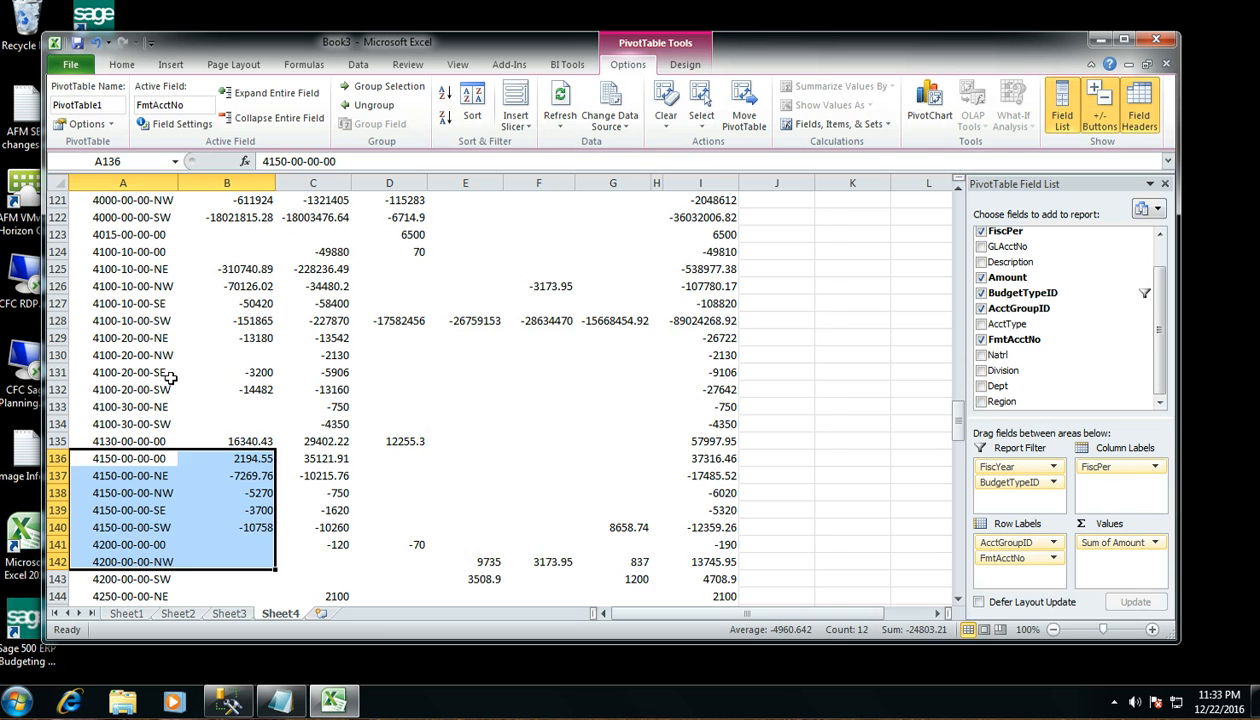
pyautogui.click(143, 338)
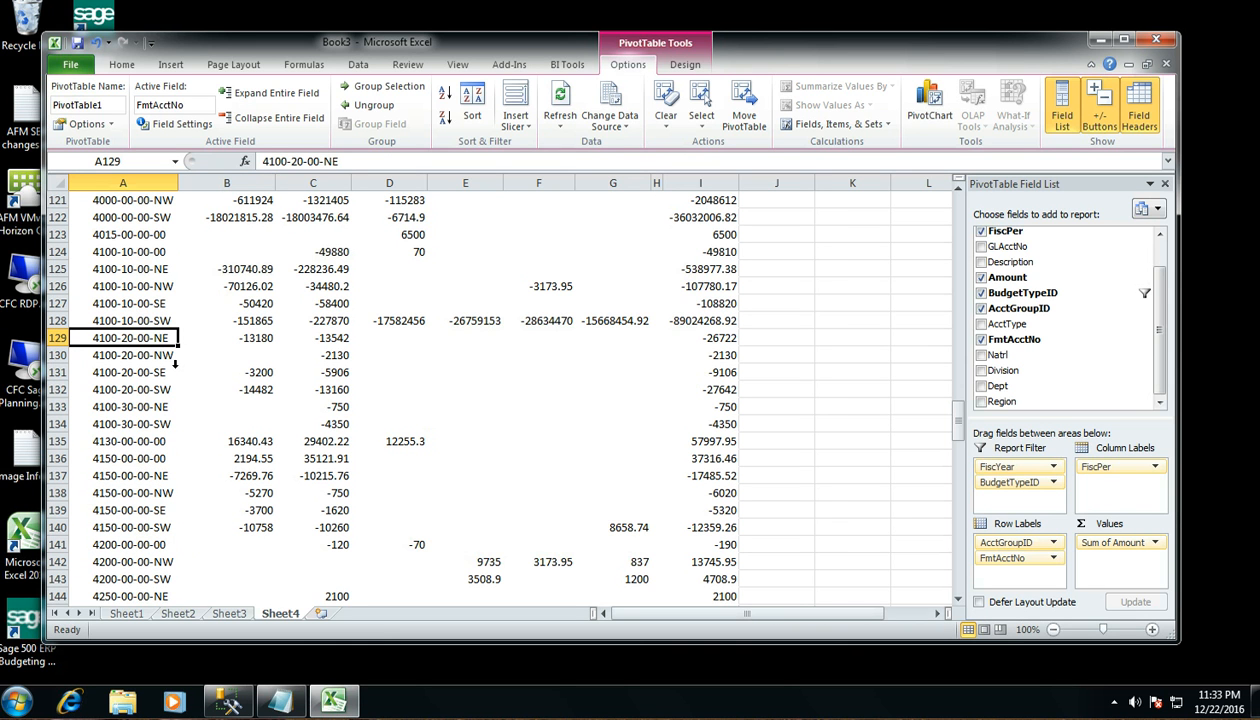